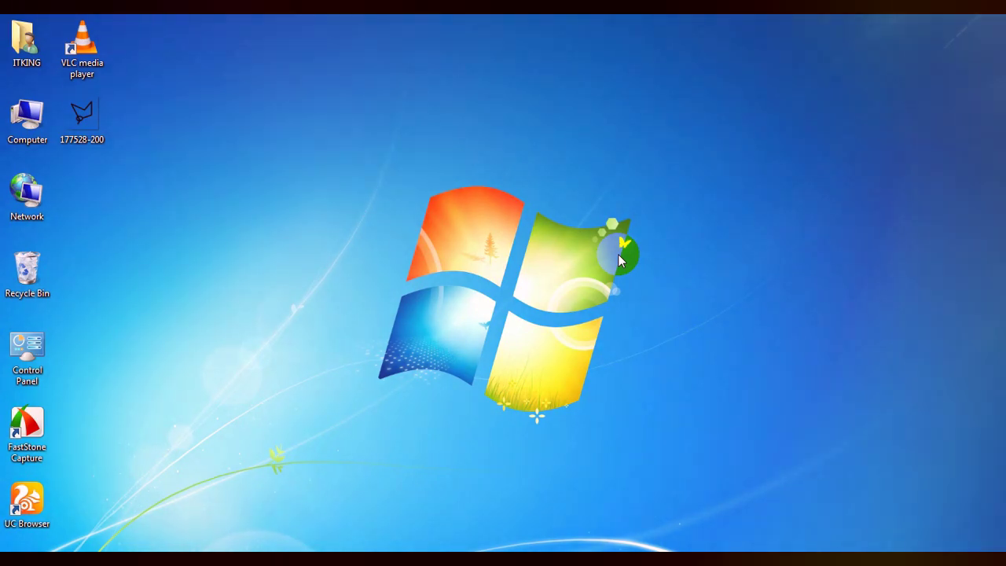
Launch Photoshop CS6 from the Windows Run box using 'photoshop'
key(super+r)
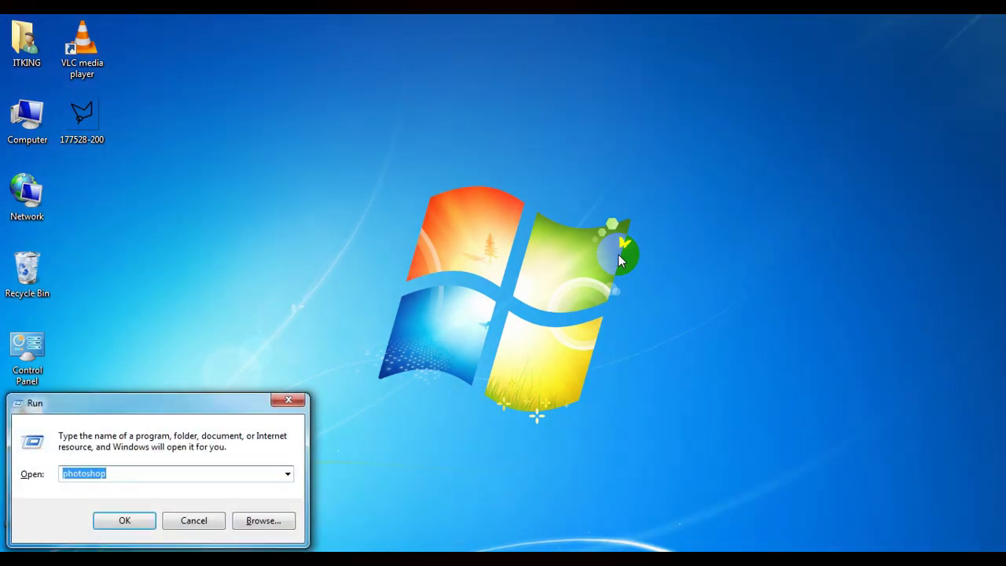
key(Return)
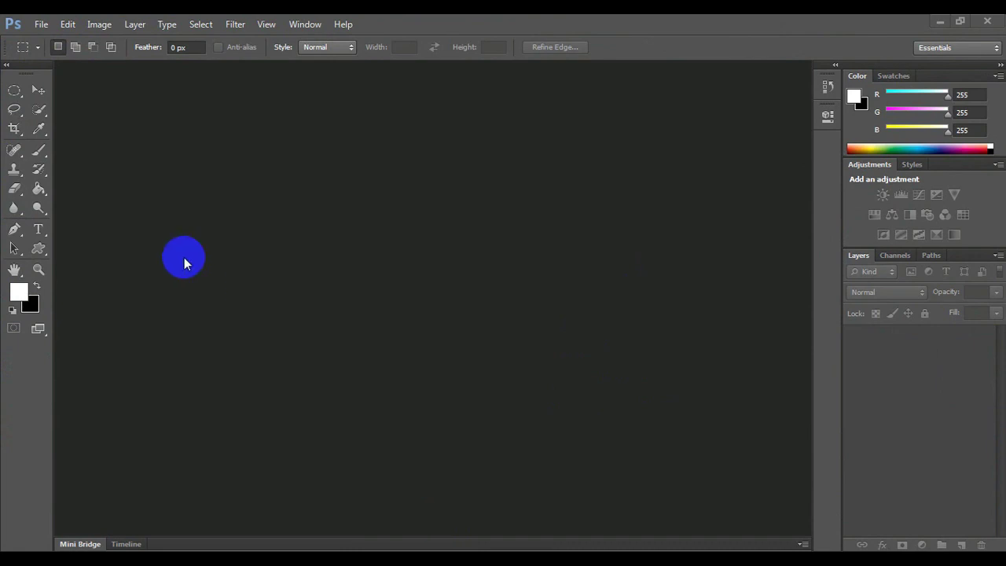
click(43, 25)
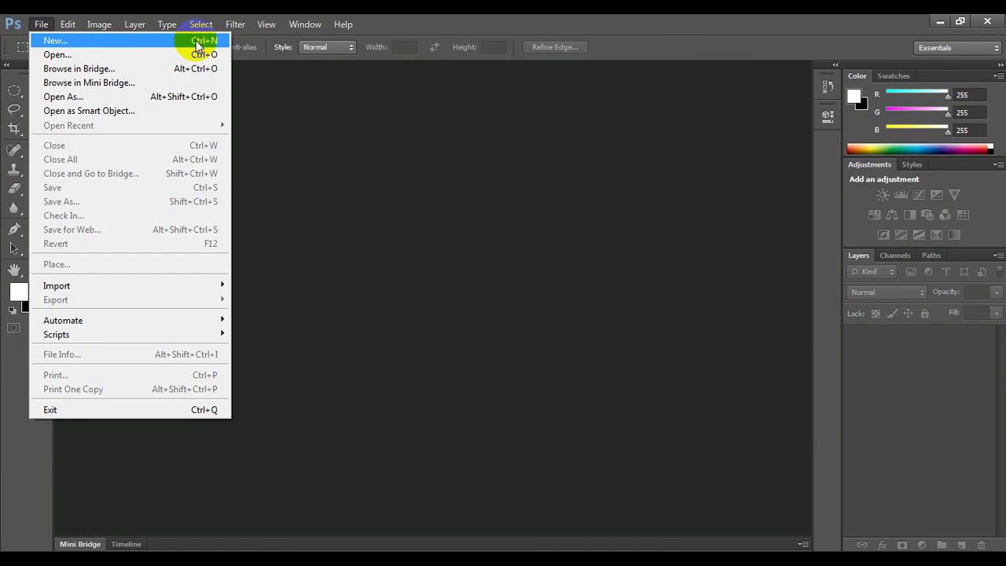
Create a 1280×1024 px white document named 'Dairy Milk' and fit it on screen
click(197, 43)
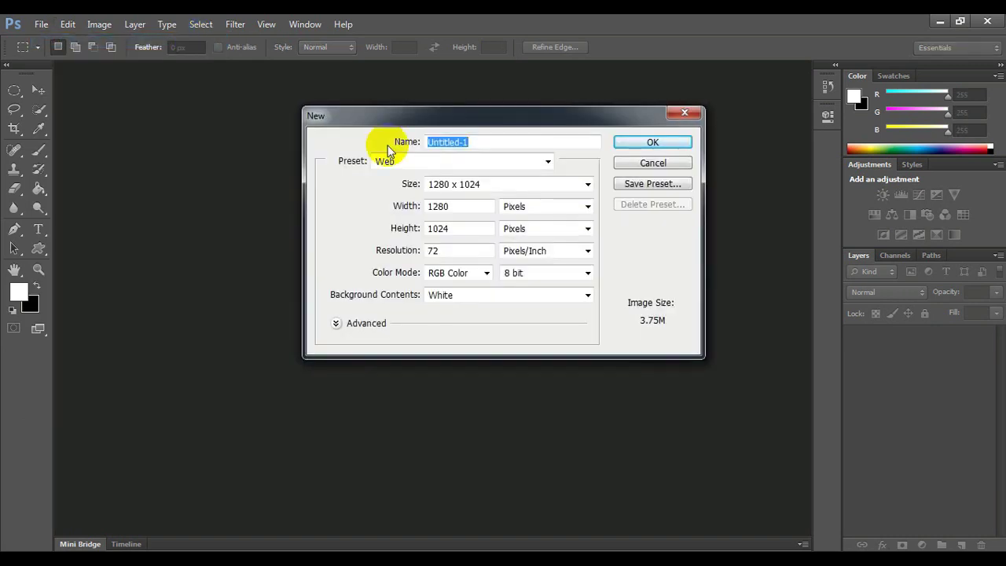
click(496, 142)
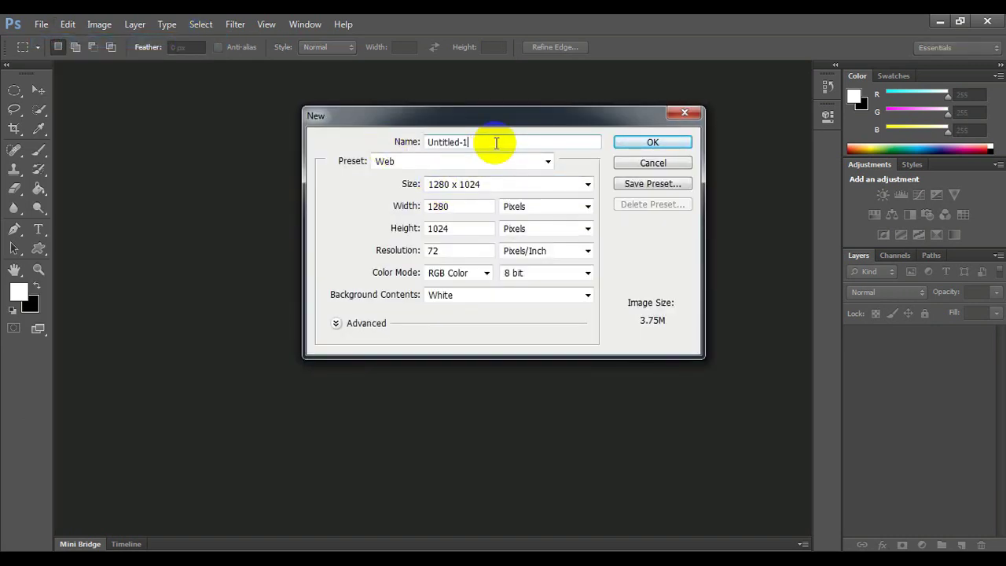
key(BackSpace)
key(BackSpace)
key(BackSpace)
key(BackSpace)
key(BackSpace)
text(D)
text(airy)
text( Milk)
click(624, 146)
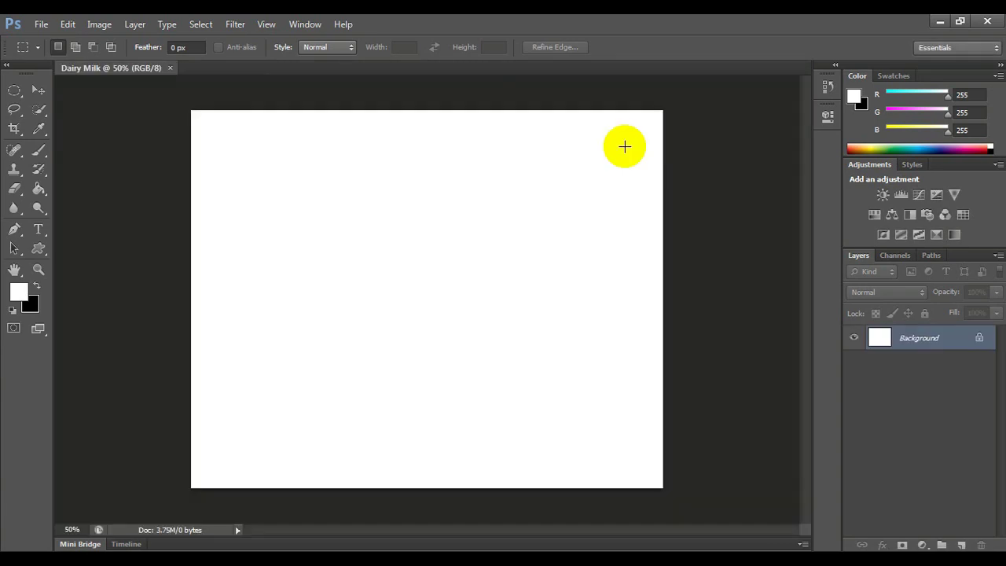
key(ctrl+0)
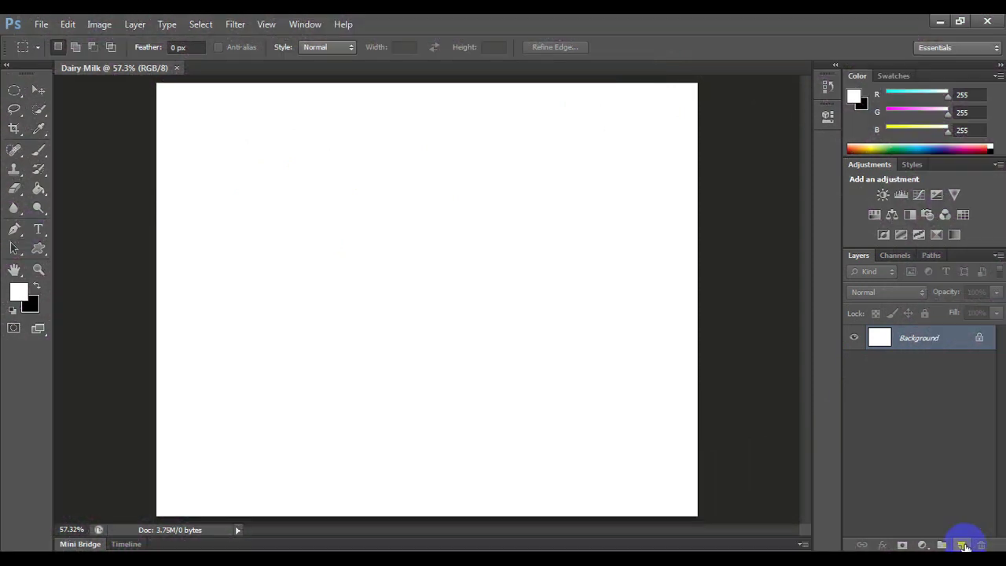
Add a new Layer 1 and set the Rectangle Tool to Path mode
click(961, 544)
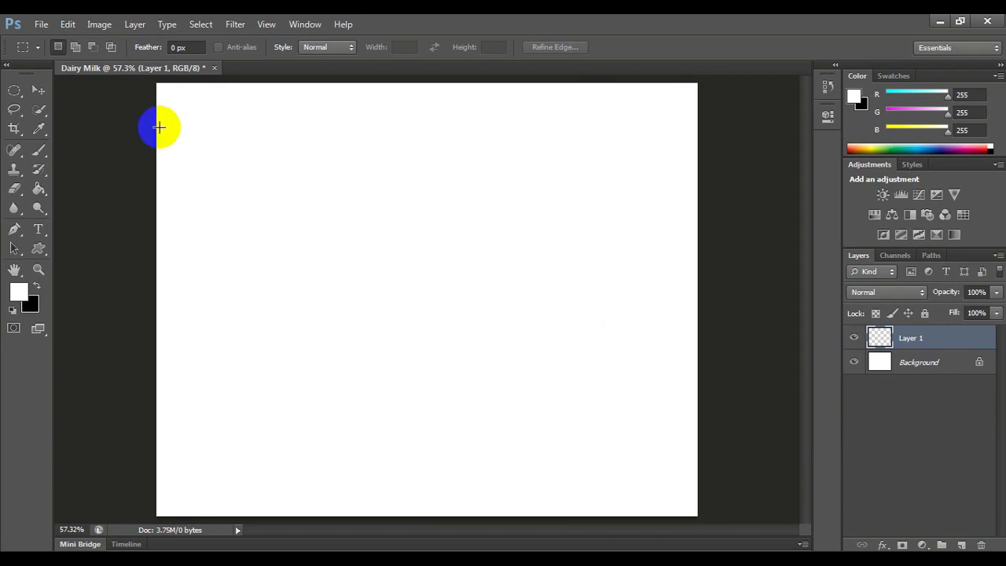
click(15, 94)
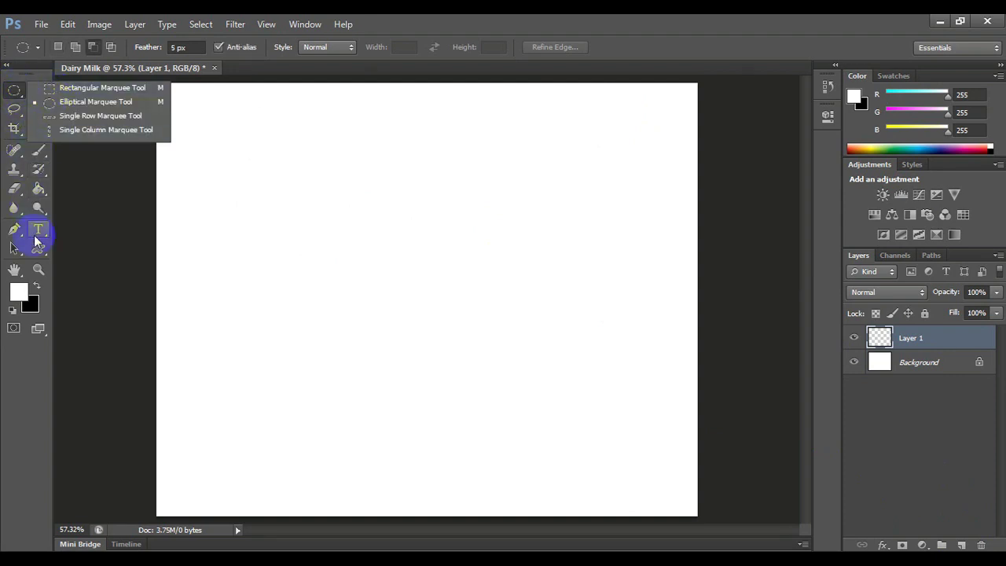
click(39, 248)
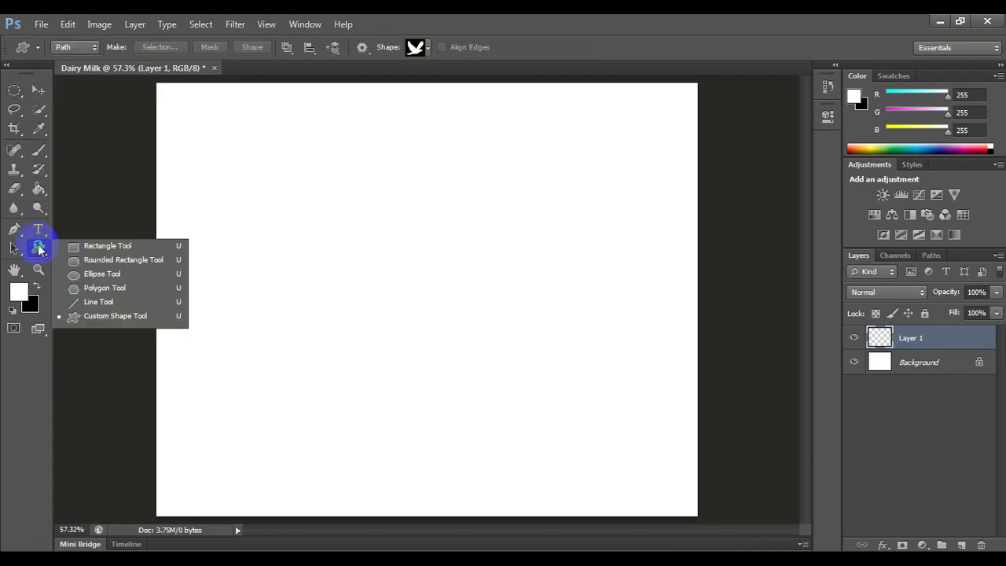
click(83, 250)
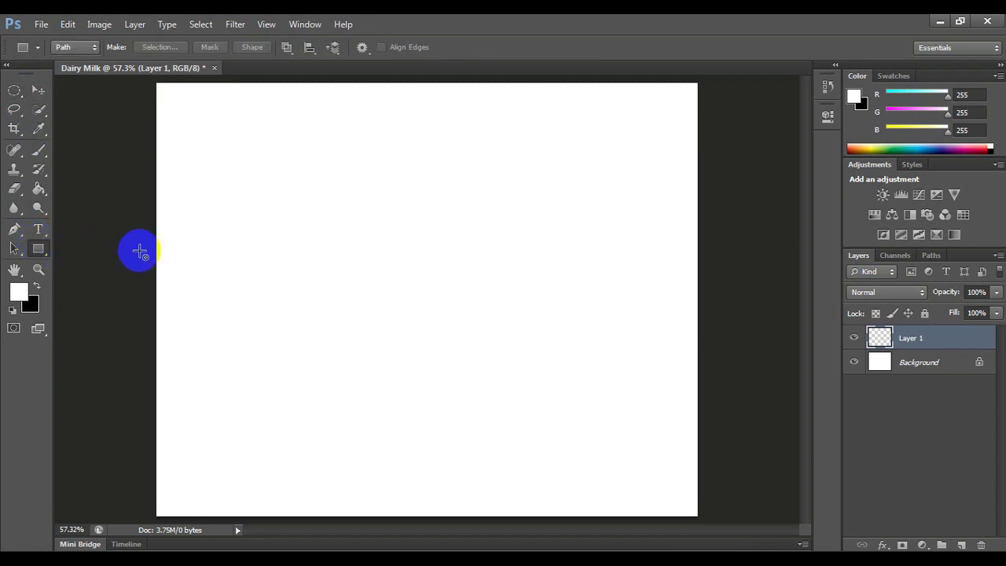
click(66, 48)
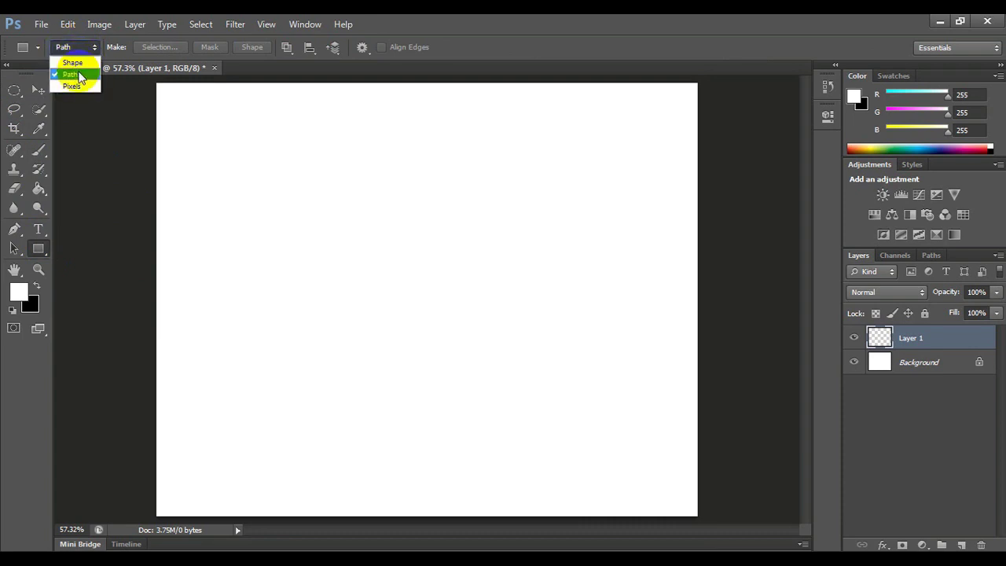
click(75, 76)
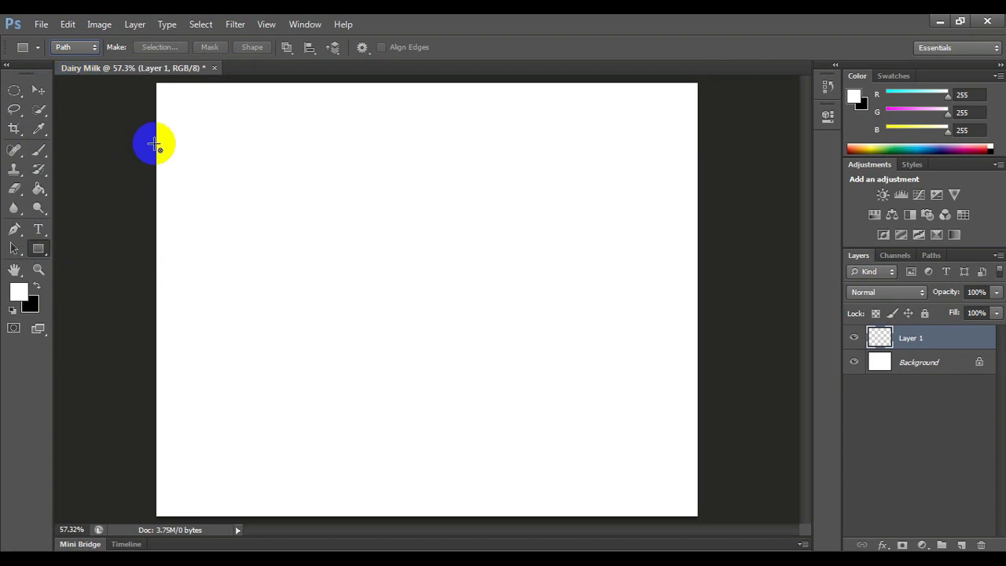
Draw a rectangular path in the upper-left part of the canvas
click(228, 239)
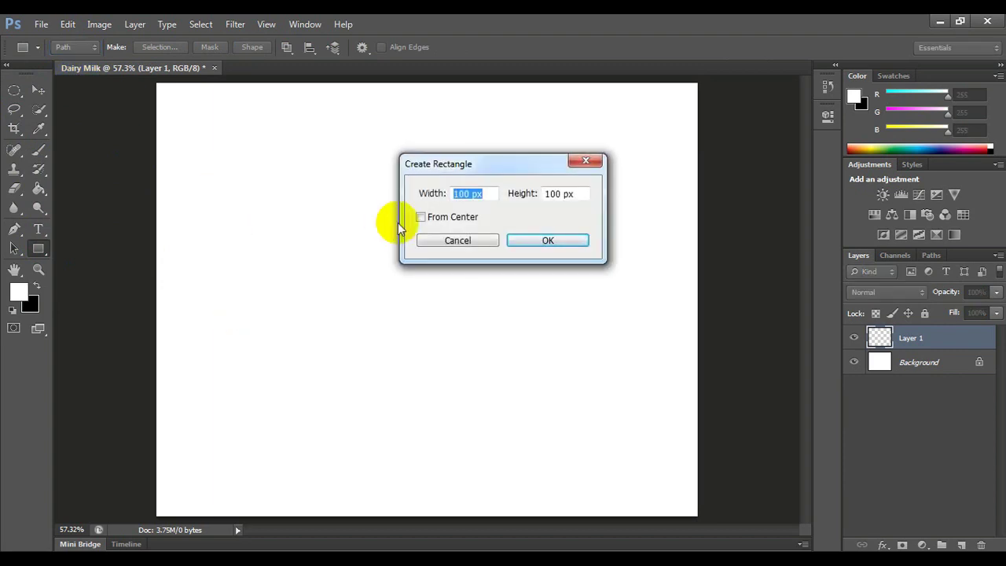
key(Escape)
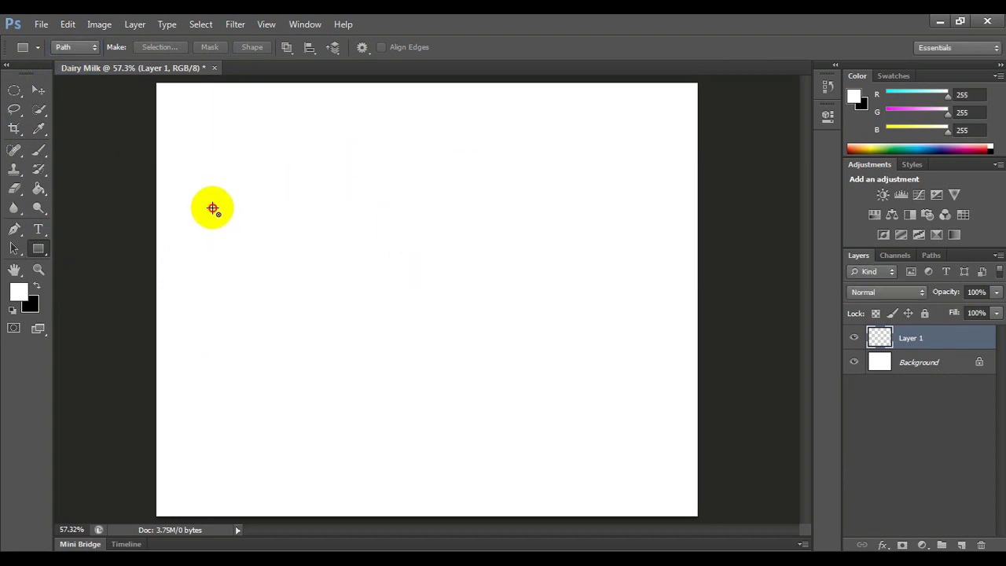
drag(212, 208, 304, 262)
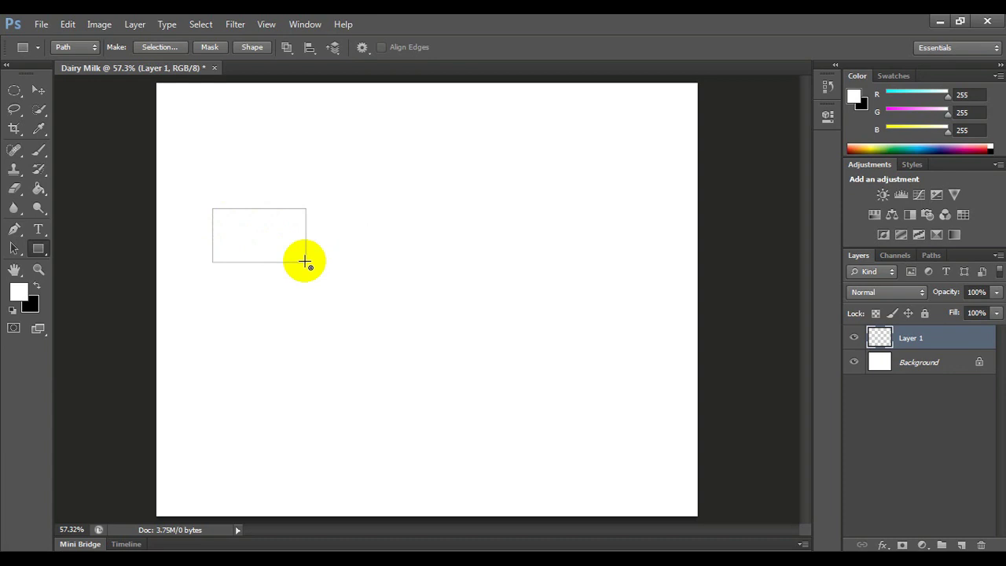
key(super+r)
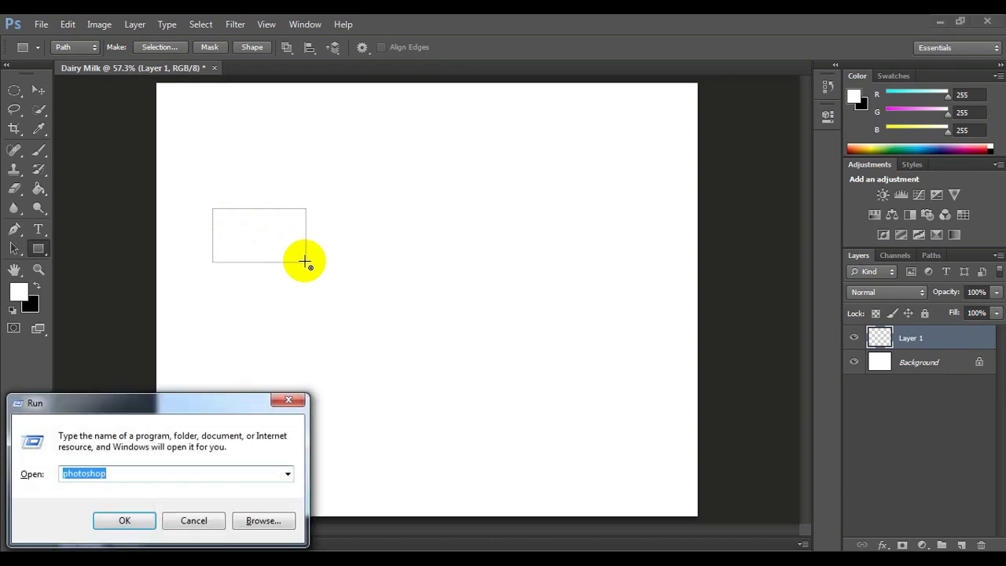
key(BackSpace)
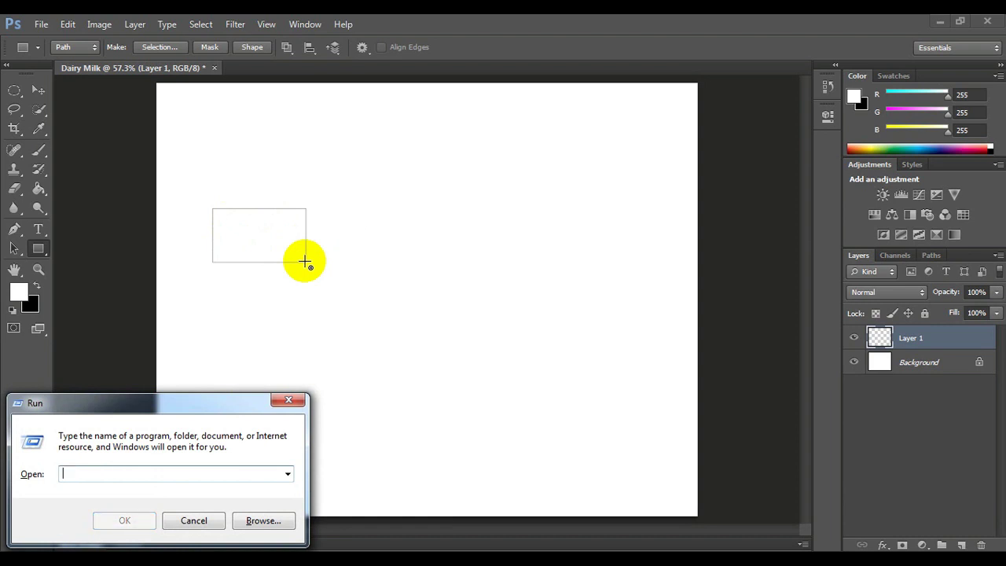
text(ctrl)
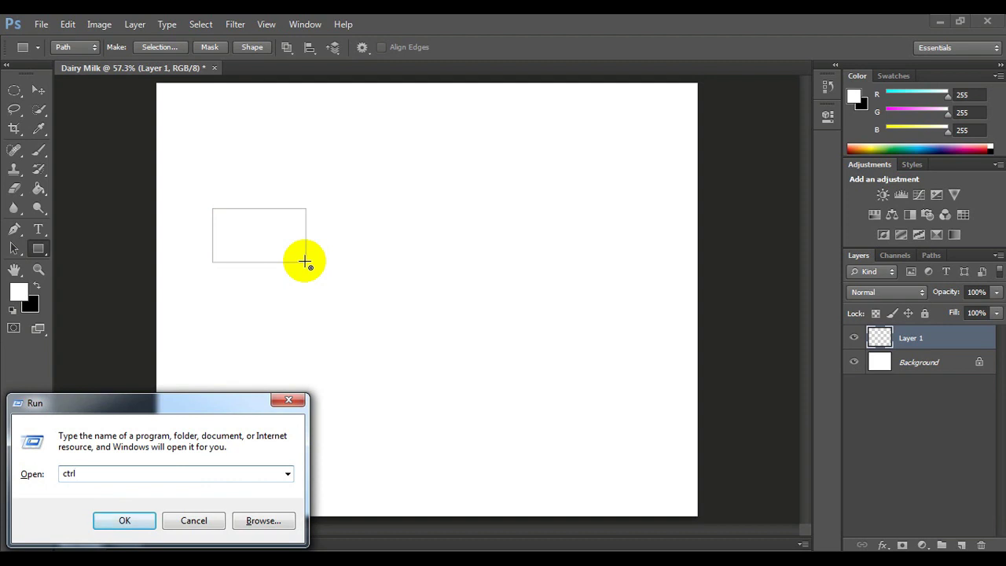
text(+)
text(entr)
text(r)
text( = ru)
text(nning sele)
text(ction)
key(BackSpace)
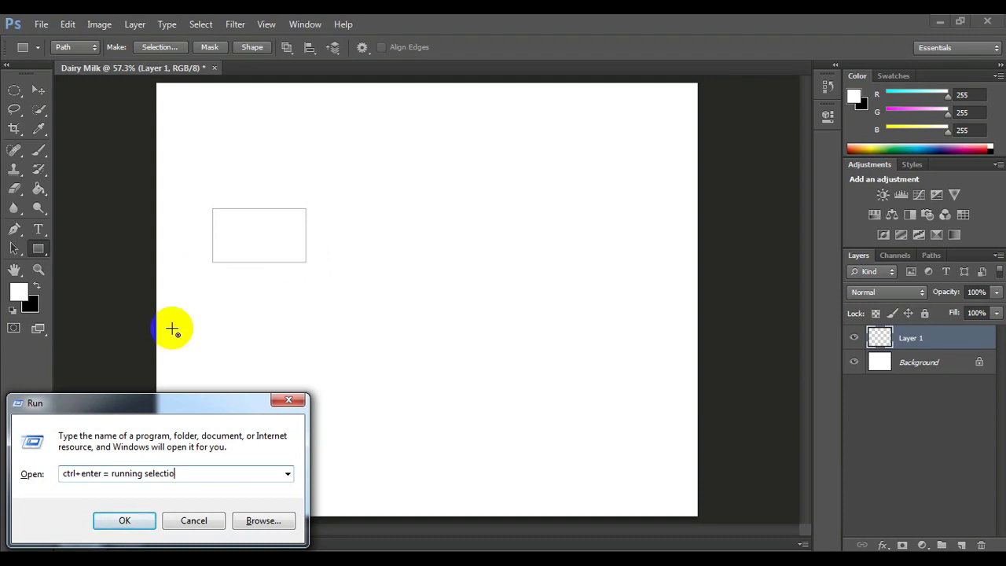
key(BackSpace)
key(BackSpace)
key(BackSpace)
key(BackSpace)
key(BackSpace)
key(BackSpace)
key(BackSpace)
key(BackSpace)
key(BackSpace)
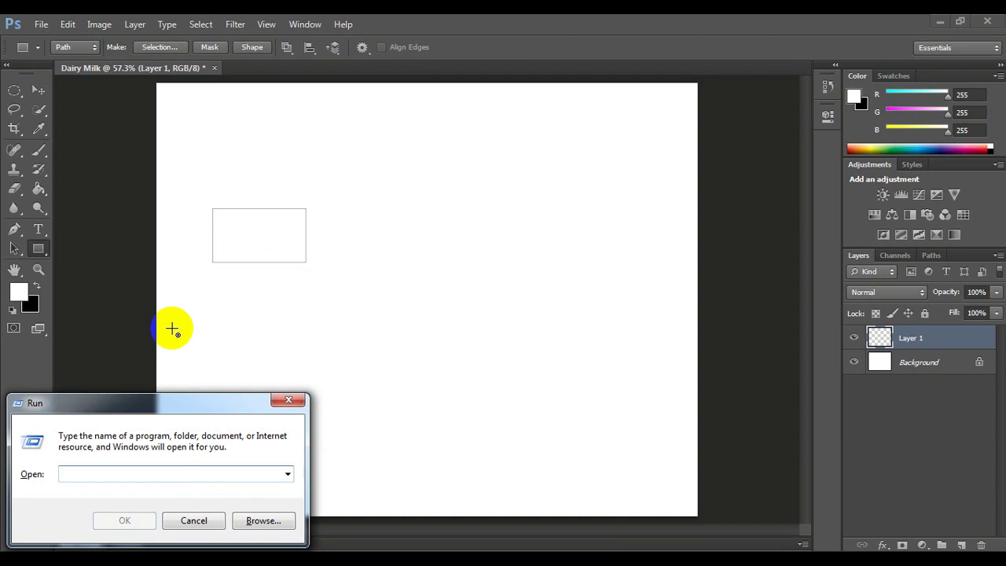
click(285, 398)
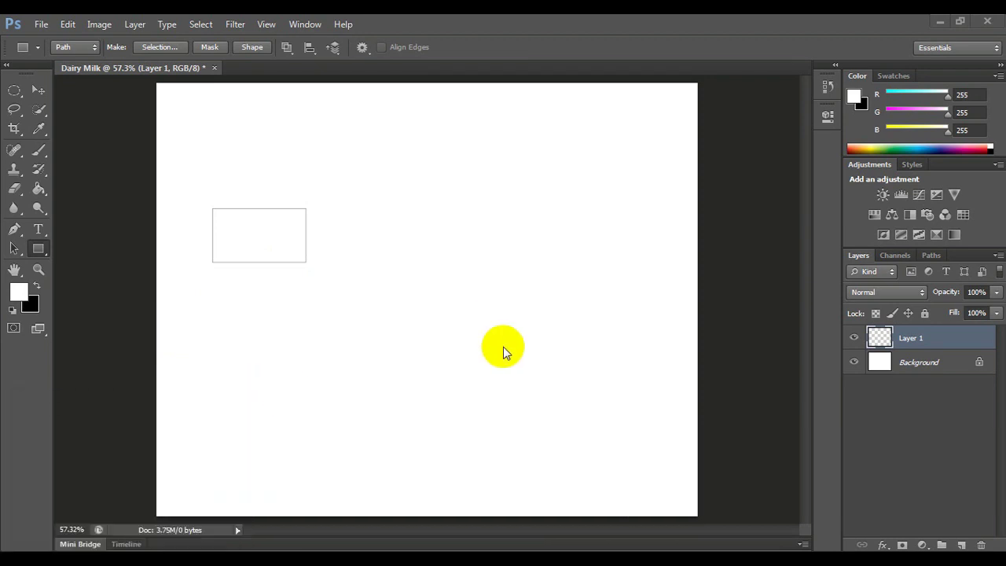
Redraw a bar-sized rectangle path near the top-left and convert it to a selection
ctrl+click(880, 338)
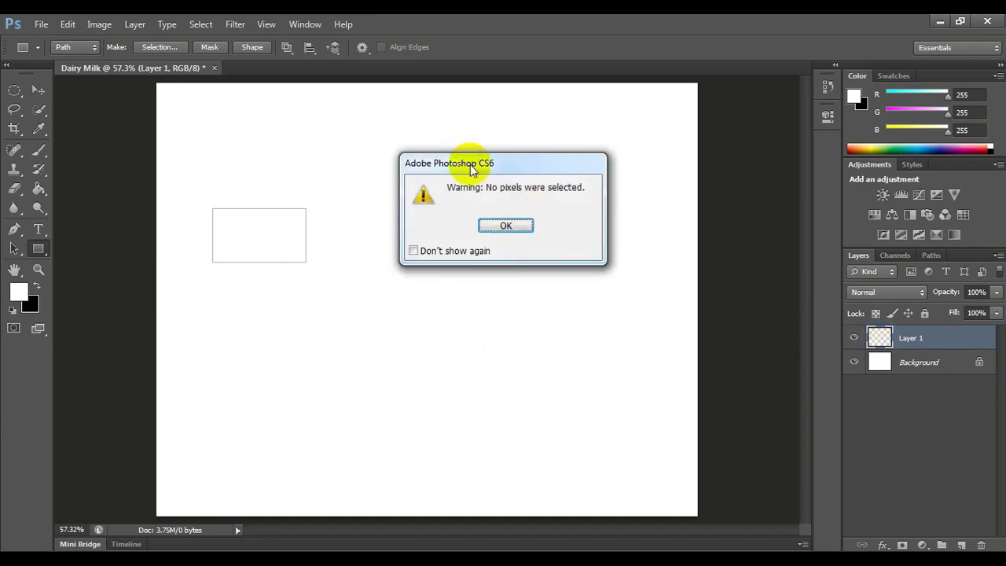
click(507, 225)
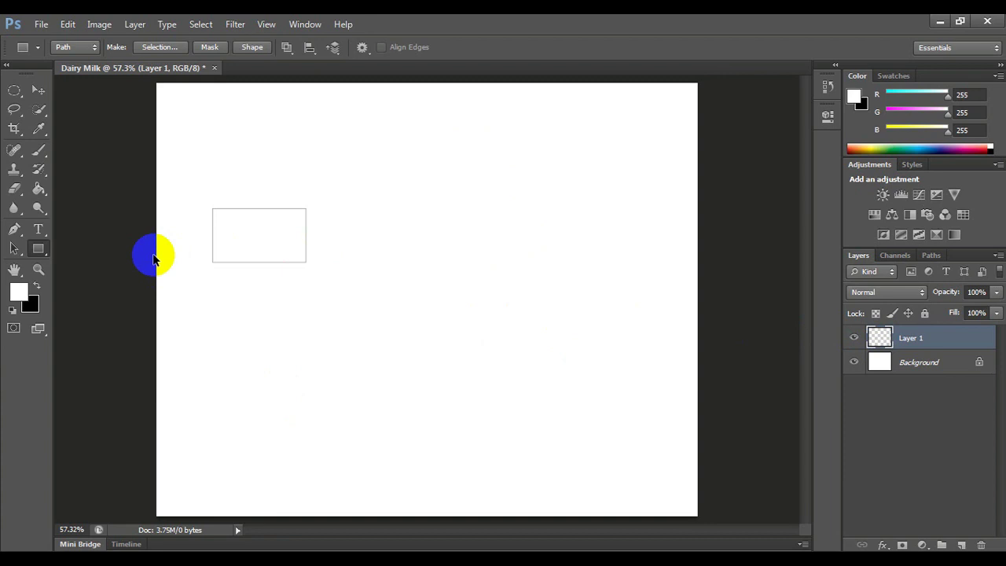
click(153, 259)
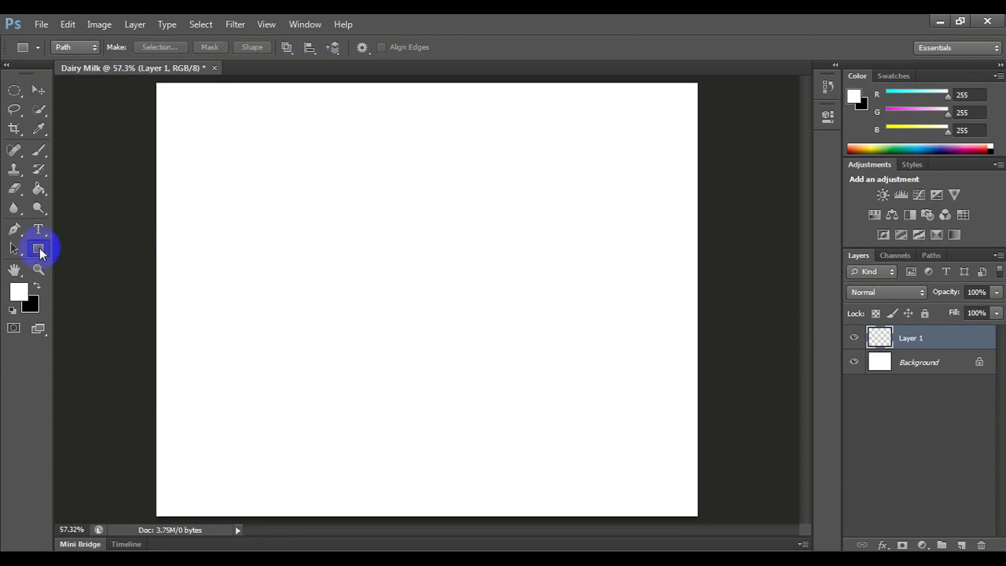
drag(254, 199, 369, 265)
key(ctrl+Return)
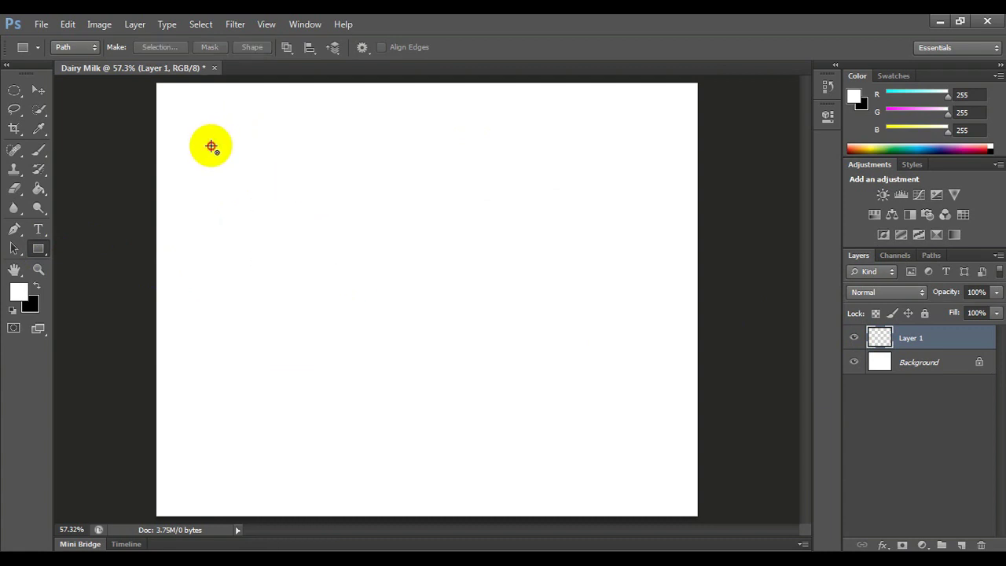
drag(211, 146, 309, 200)
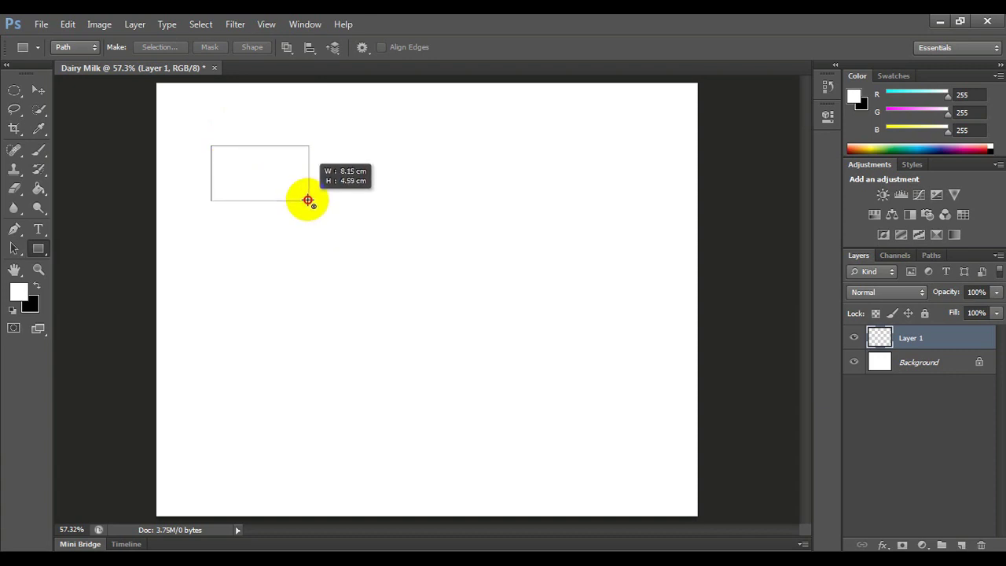
drag(309, 201, 311, 202)
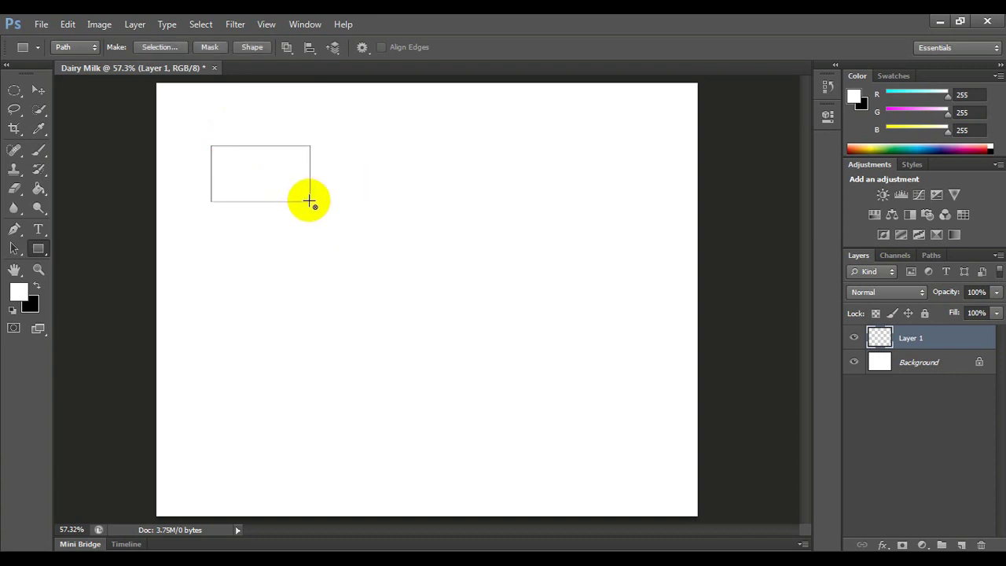
key(ctrl+Return)
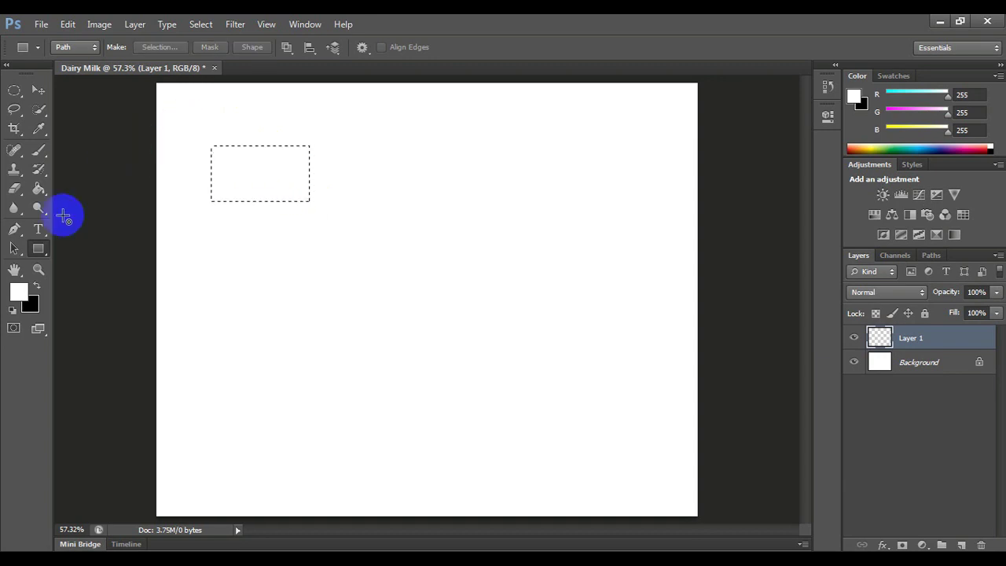
Set the foreground colour to gold d0b72e
click(19, 294)
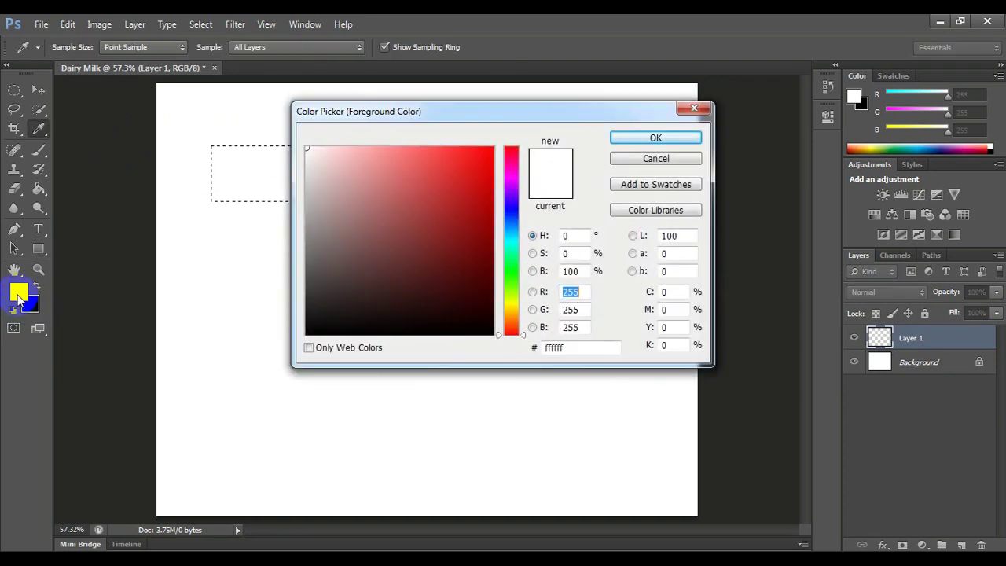
drag(511, 304, 513, 309)
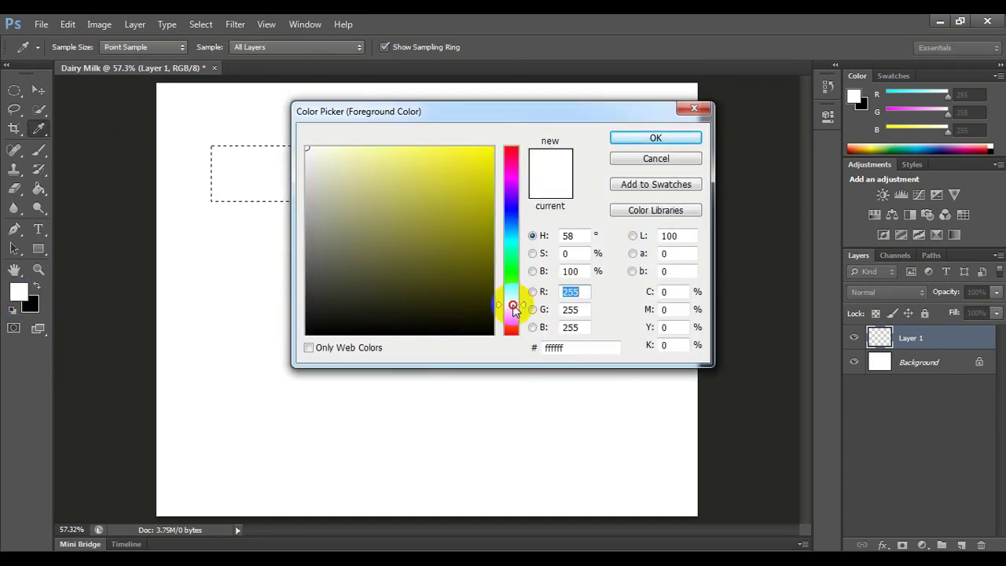
drag(462, 197, 454, 176)
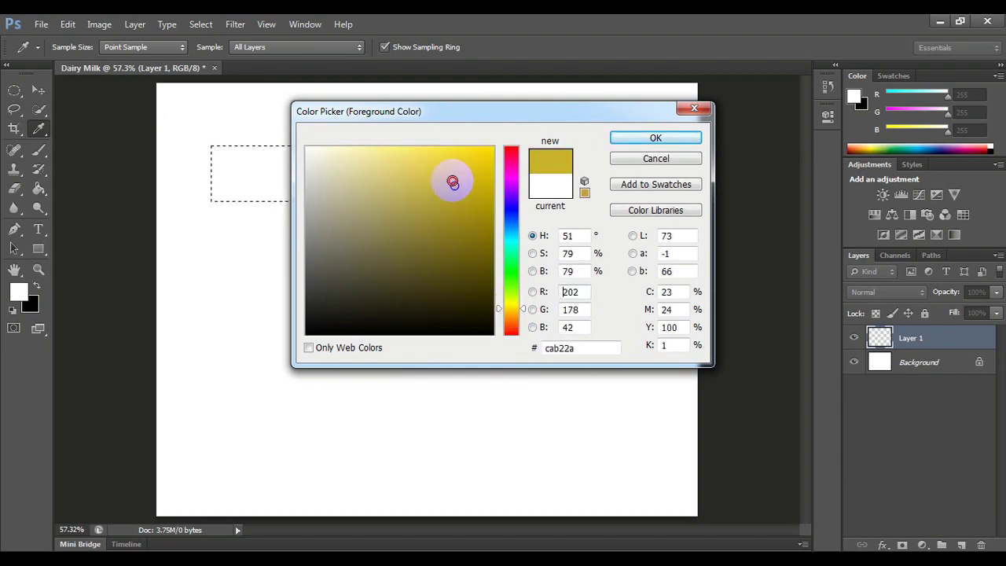
click(636, 138)
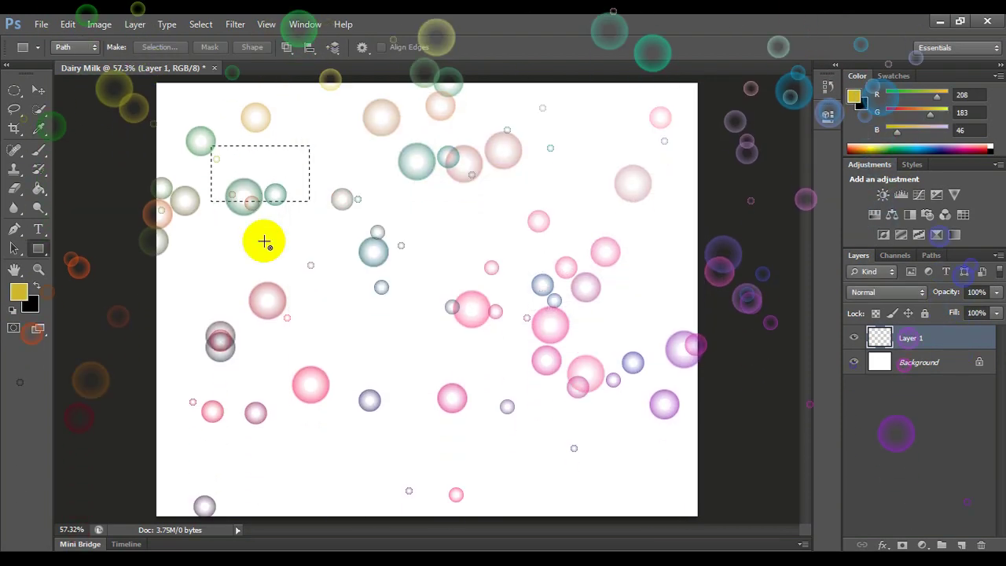
Set the background colour to a slightly darker gold, c3aa1e
click(32, 306)
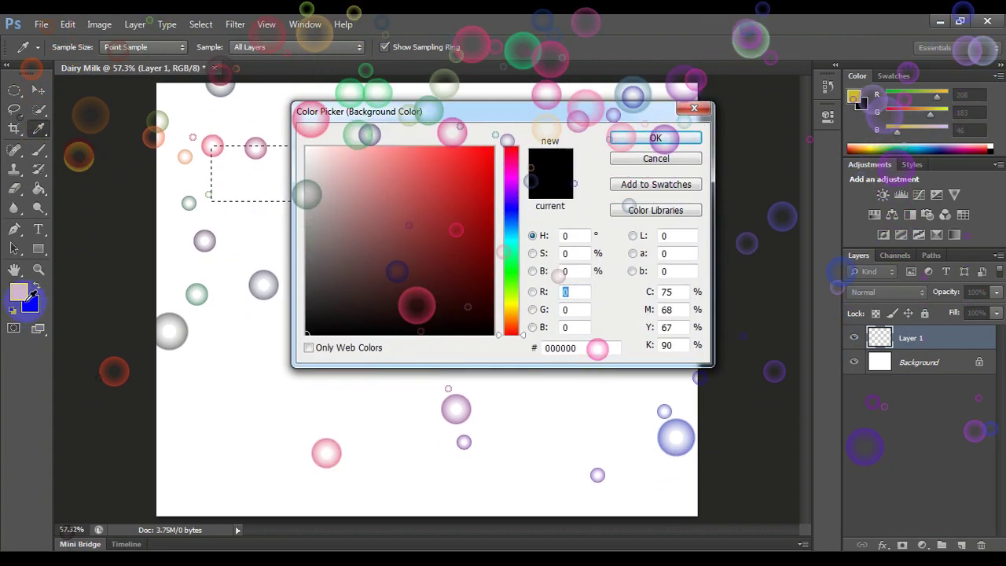
click(24, 292)
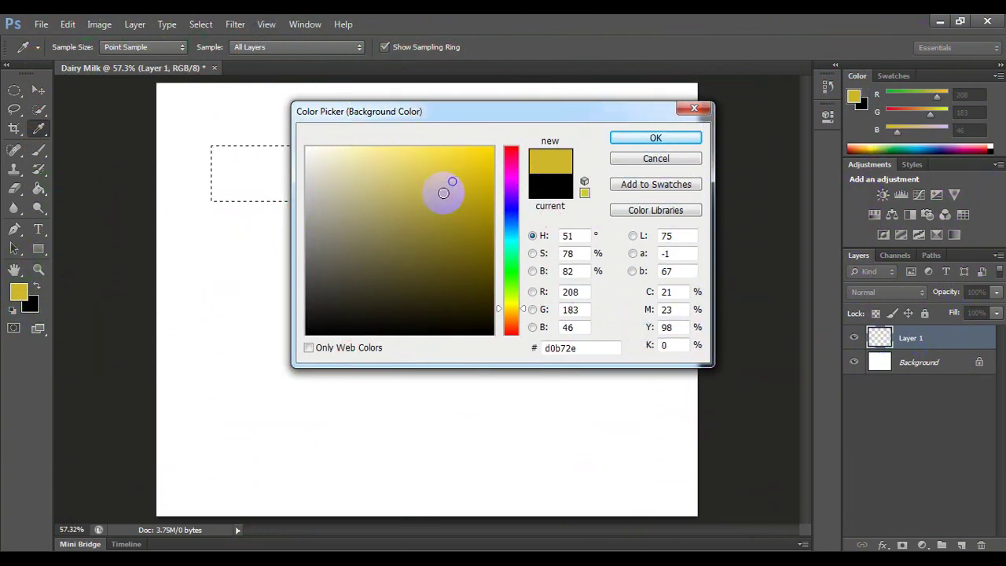
click(468, 188)
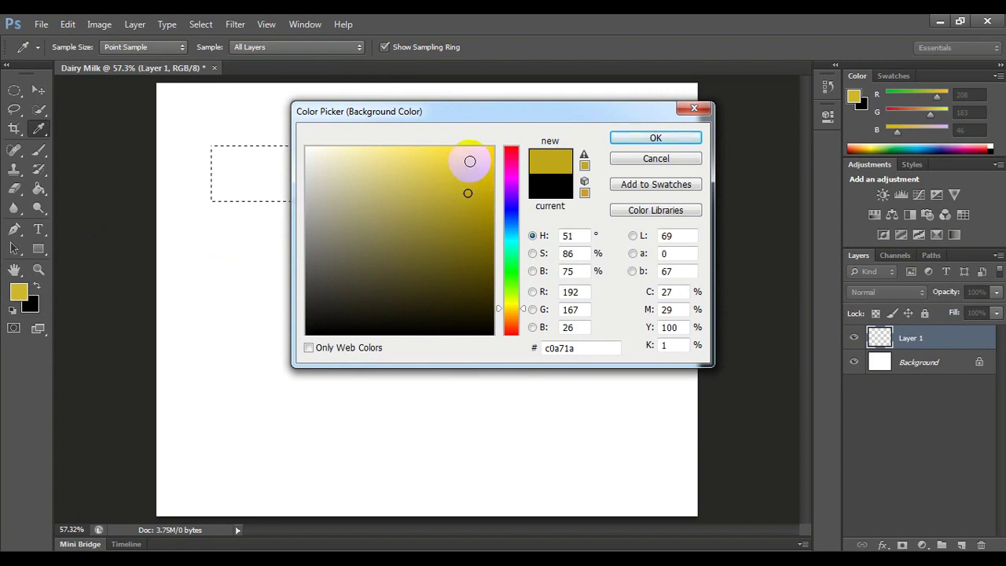
click(470, 160)
click(467, 187)
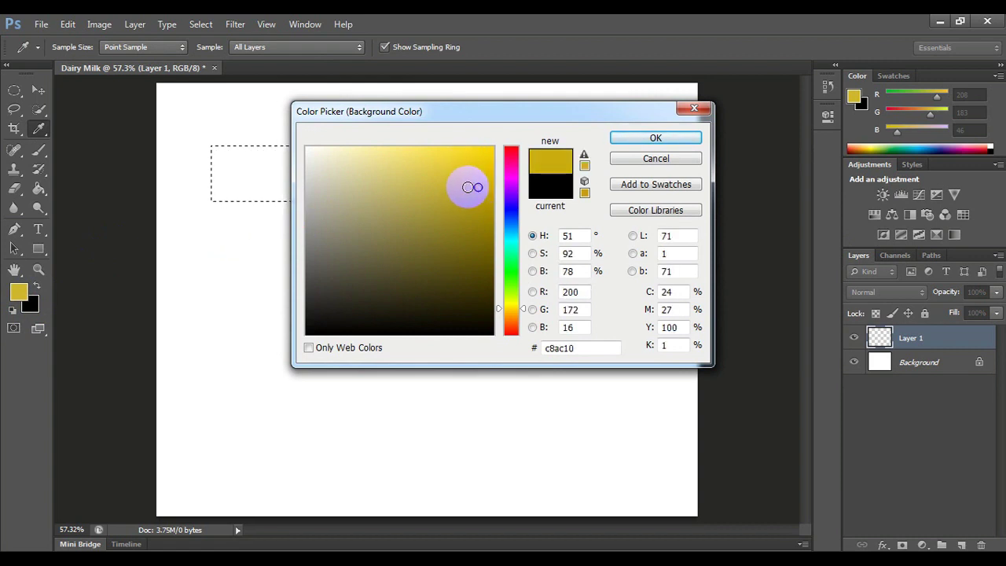
click(437, 179)
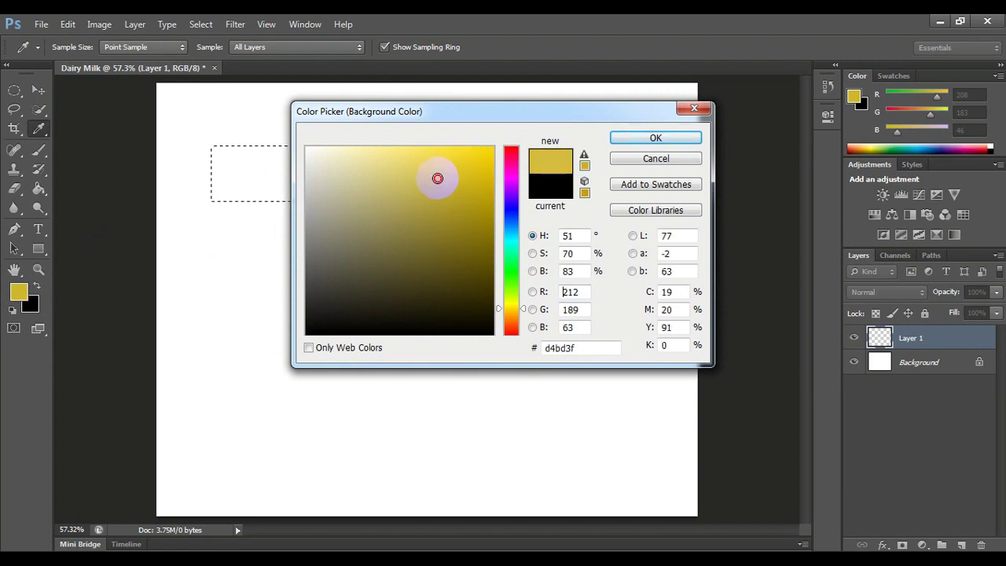
click(511, 147)
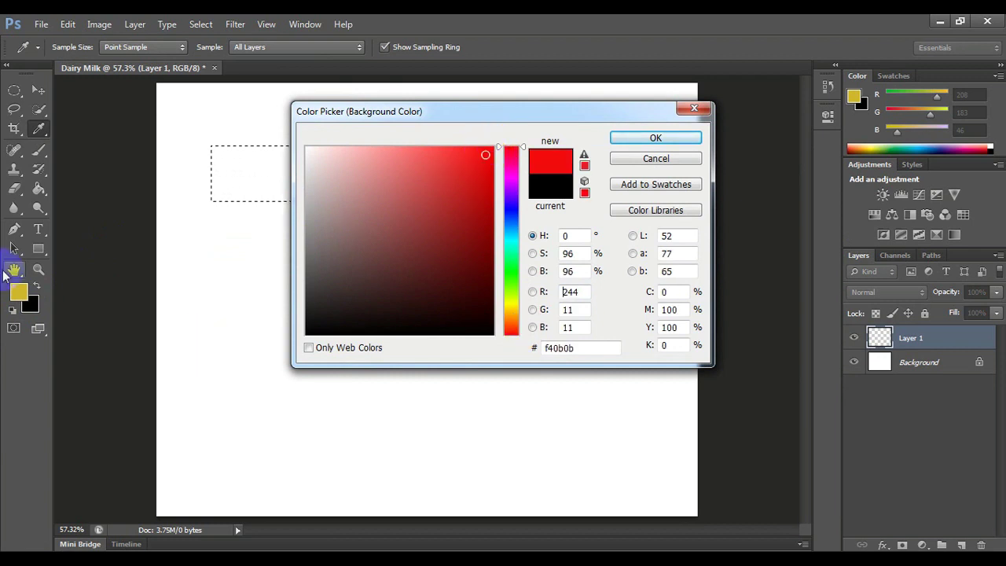
click(18, 291)
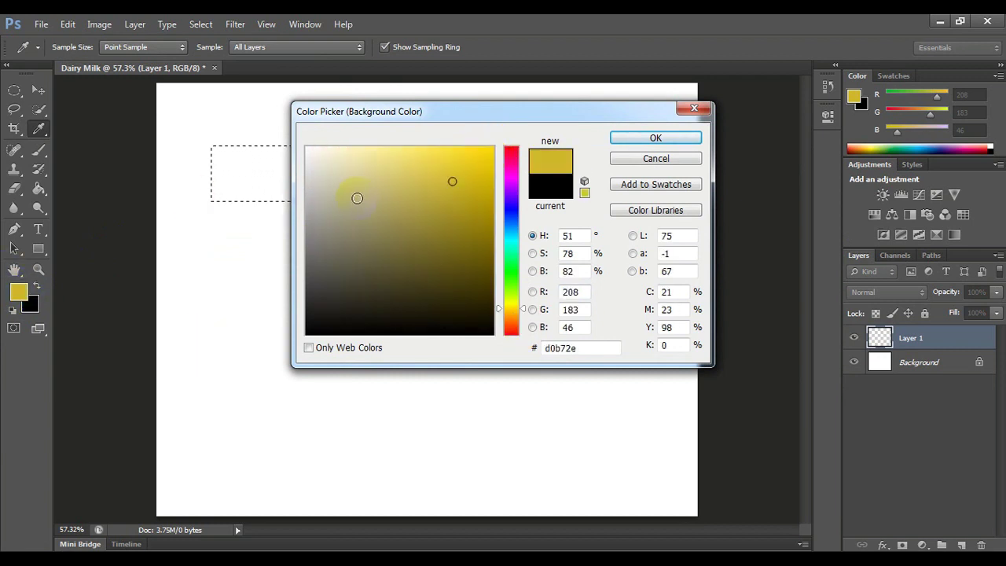
click(464, 191)
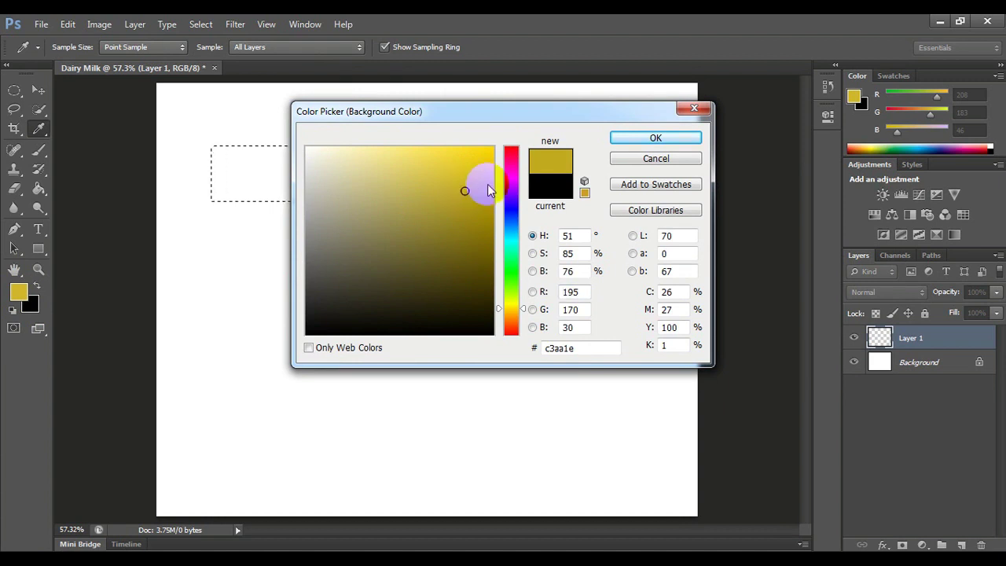
click(626, 139)
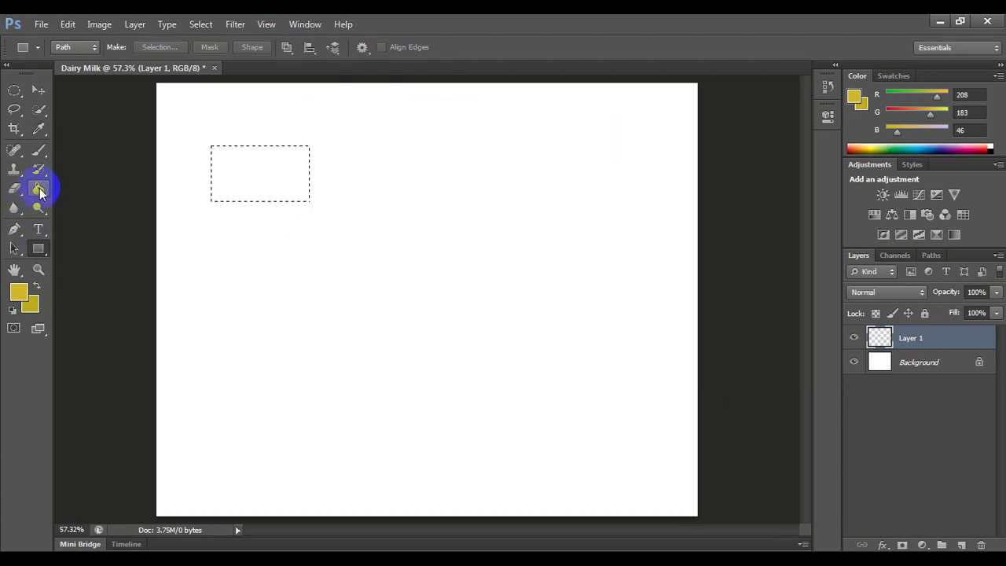
drag(40, 192, 86, 192)
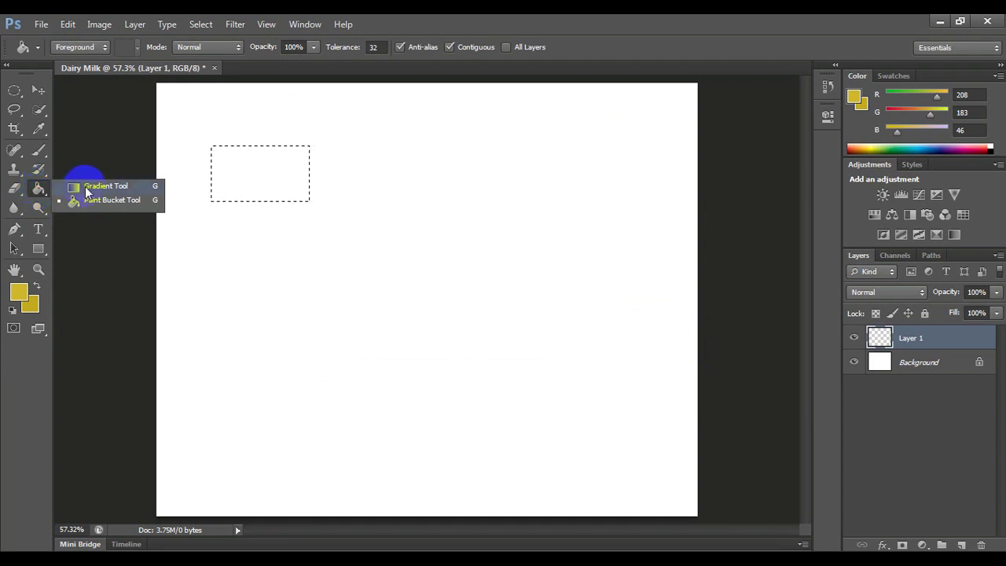
Fill the rectangle selection with a linear two-tone gold gradient, then deselect
click(85, 188)
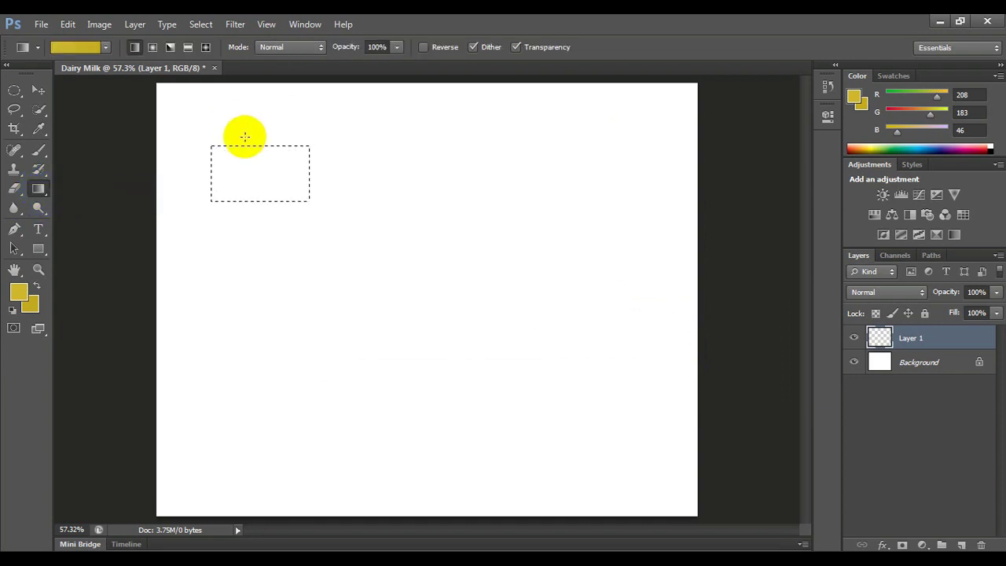
mouse_move(219, 149)
mouse_down()
mouse_move(259, 164)
mouse_move(265, 180)
mouse_move(220, 150)
mouse_move(267, 224)
mouse_up()
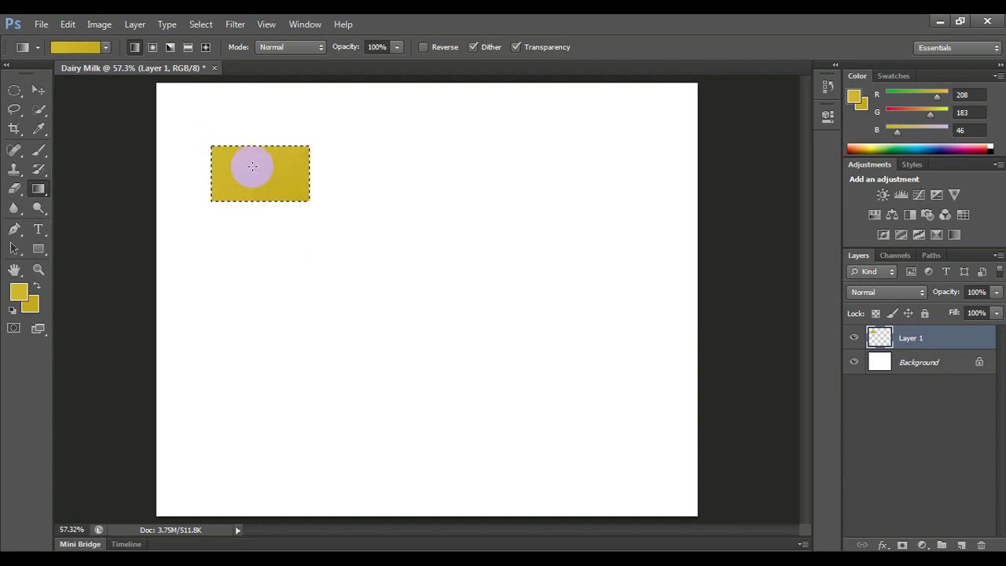
drag(252, 166, 269, 188)
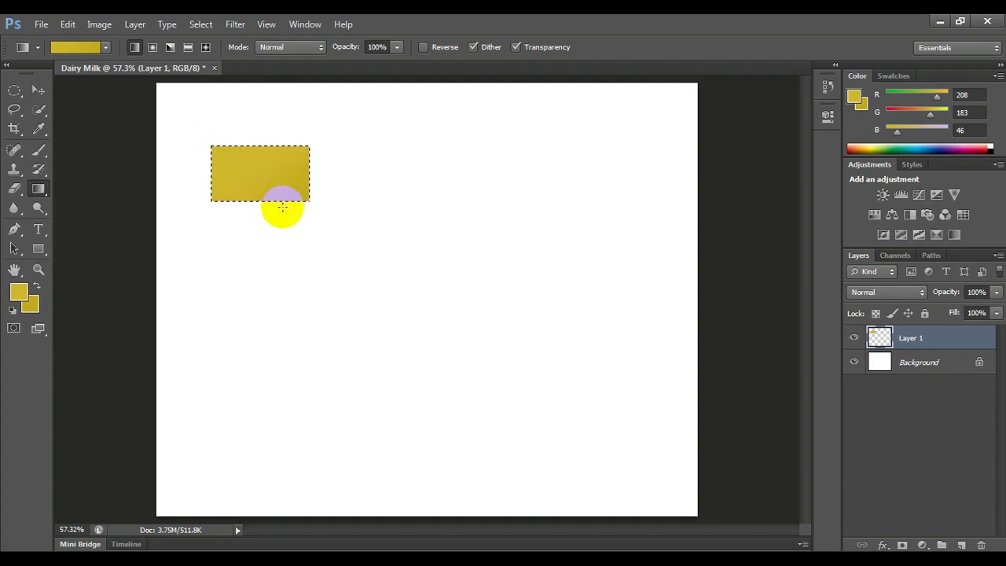
key(ctrl+d)
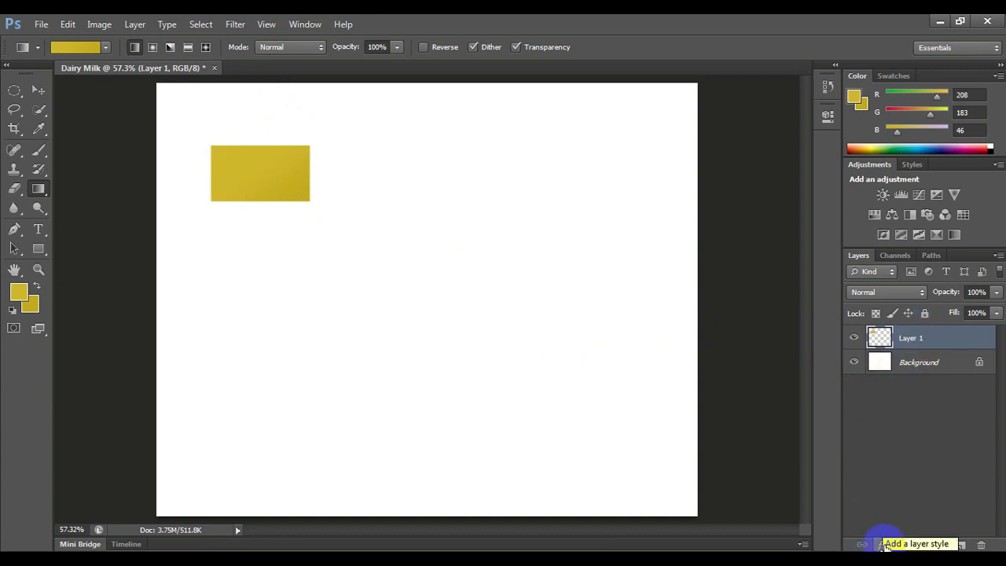
Add a Bevel & Emboss layer style to the gold bar on Layer 1
click(883, 545)
click(815, 533)
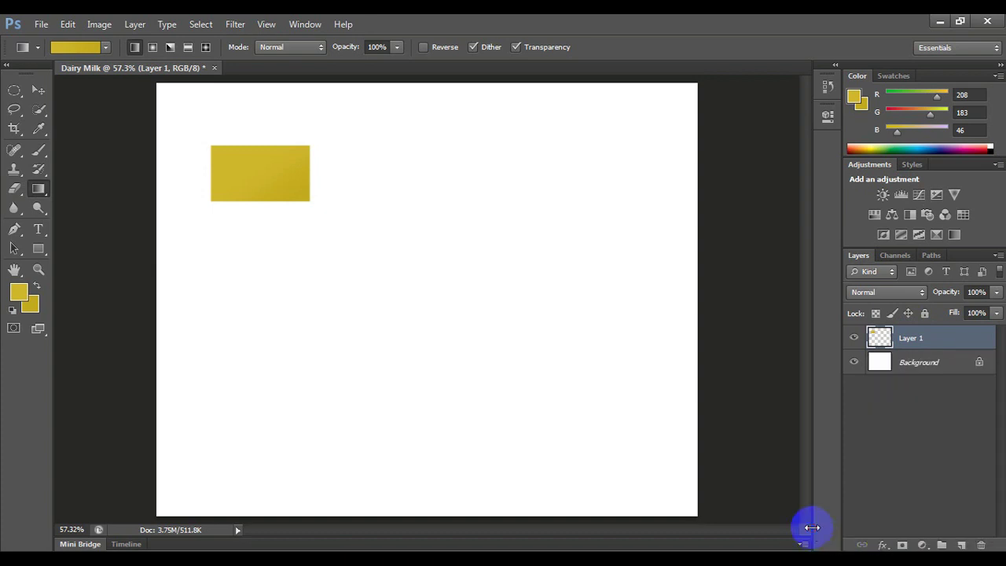
click(882, 545)
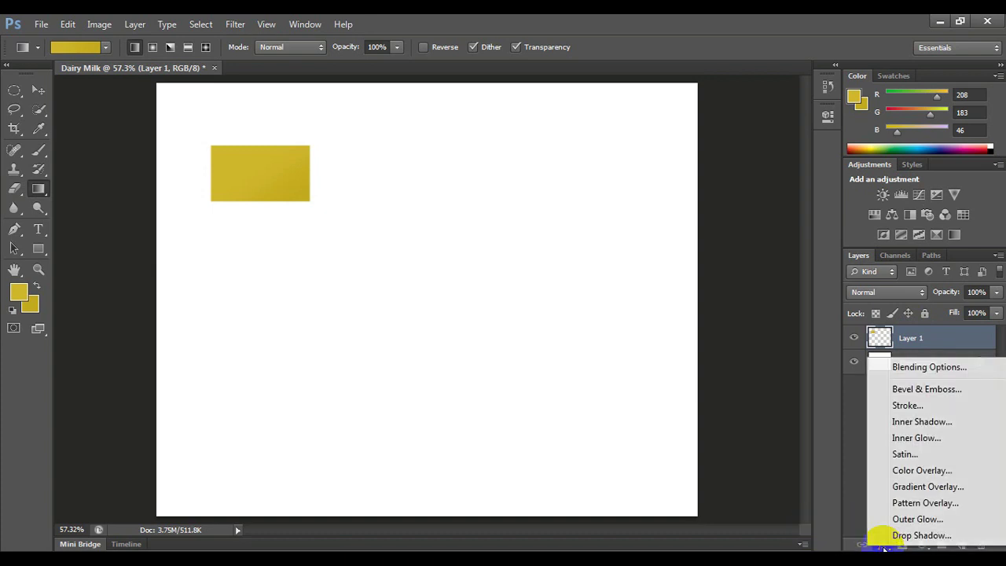
click(919, 367)
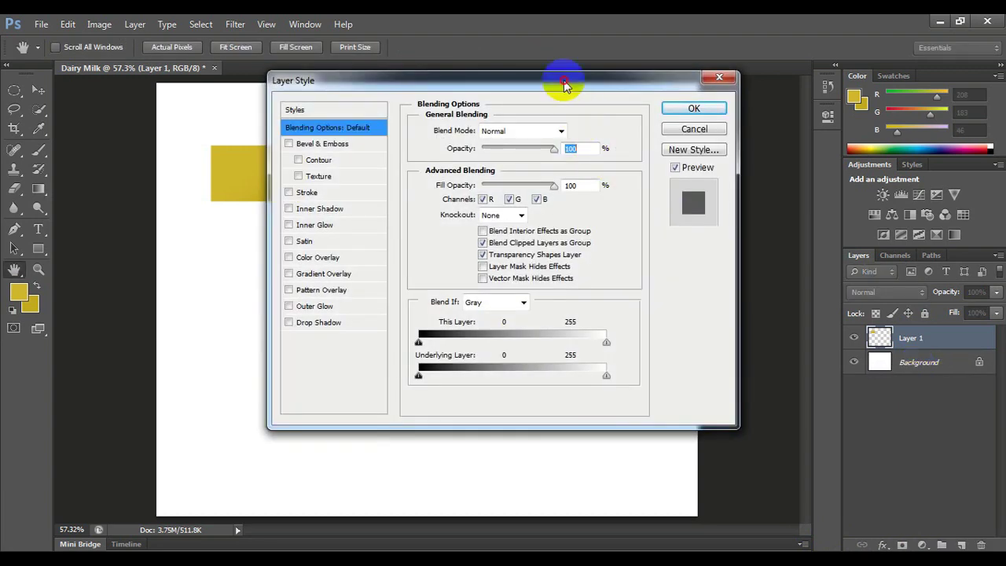
drag(562, 82, 777, 119)
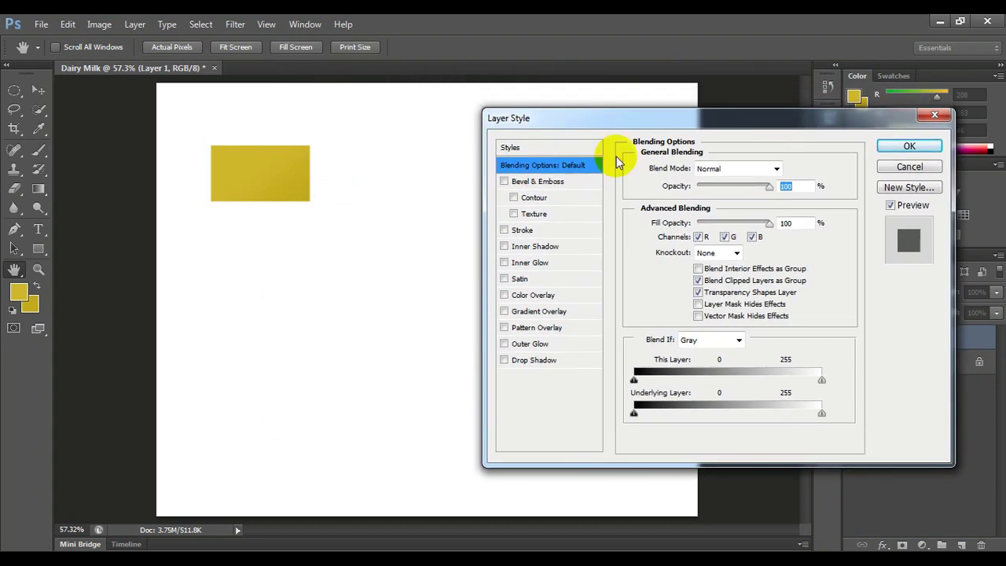
click(505, 182)
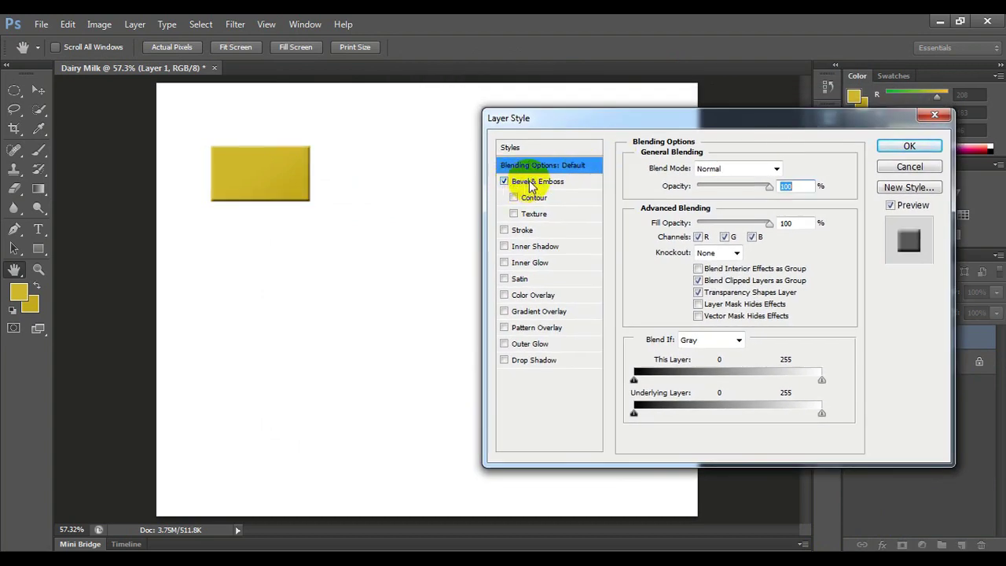
click(534, 186)
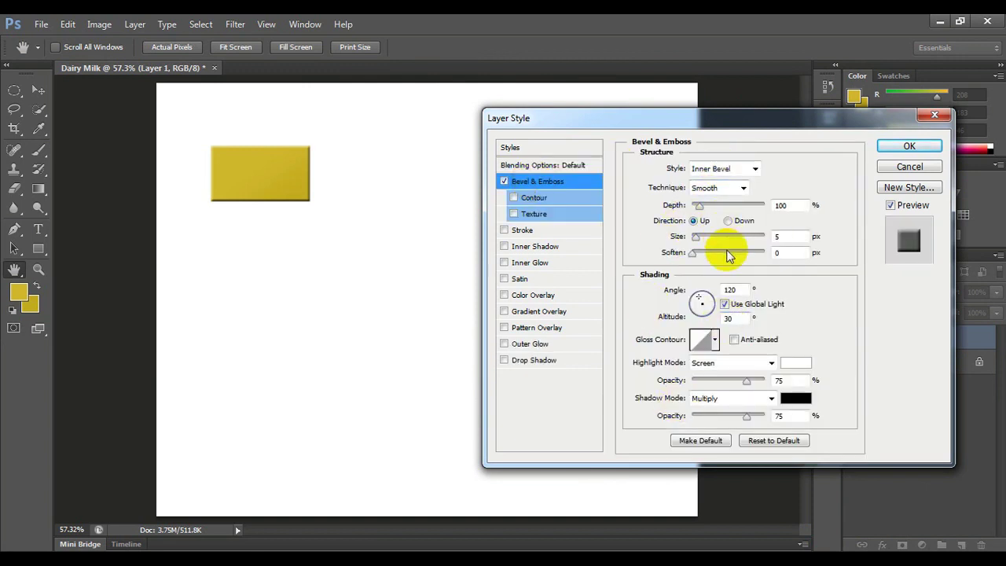
Set the bevel to size 13 px, softness 0, greater depth, angle 116° and altitude 32°
drag(695, 236, 727, 250)
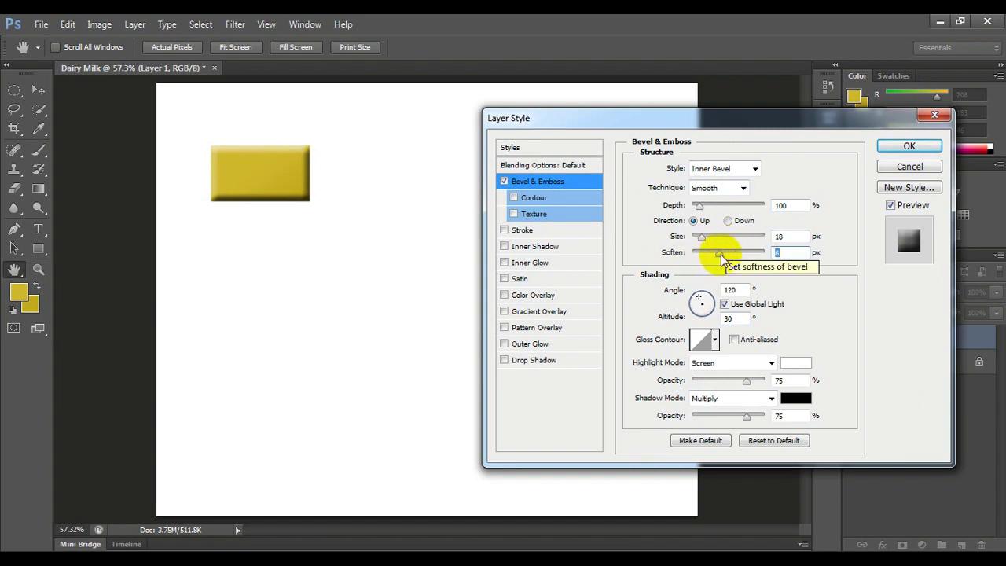
drag(723, 252, 660, 252)
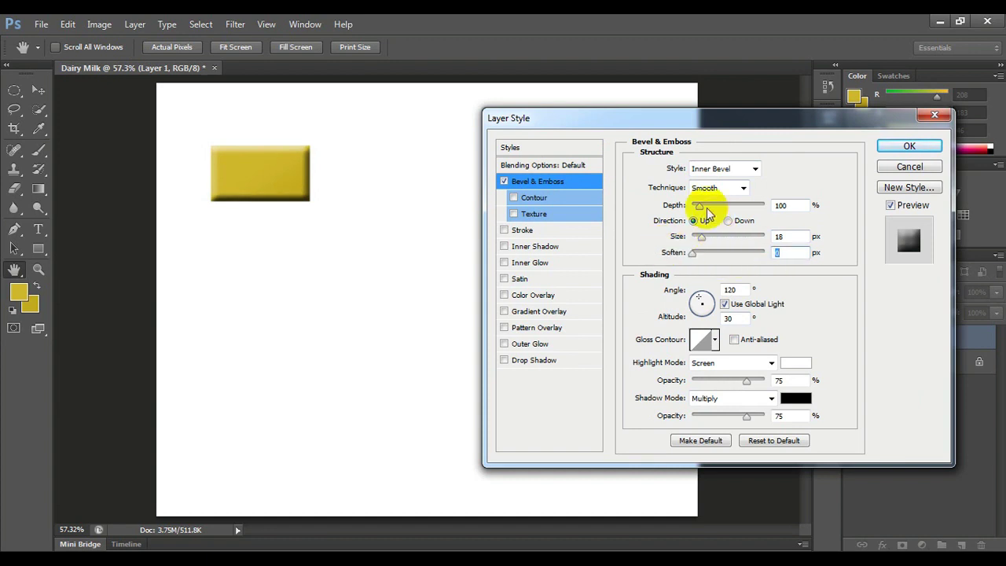
mouse_move(698, 205)
mouse_down()
mouse_move(715, 209)
mouse_move(699, 242)
mouse_up()
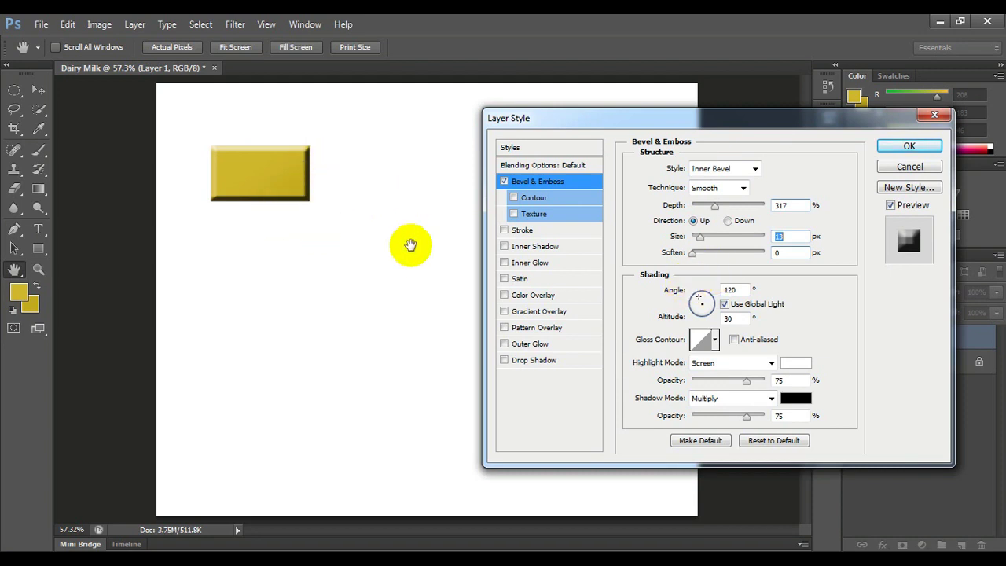
drag(700, 301, 704, 306)
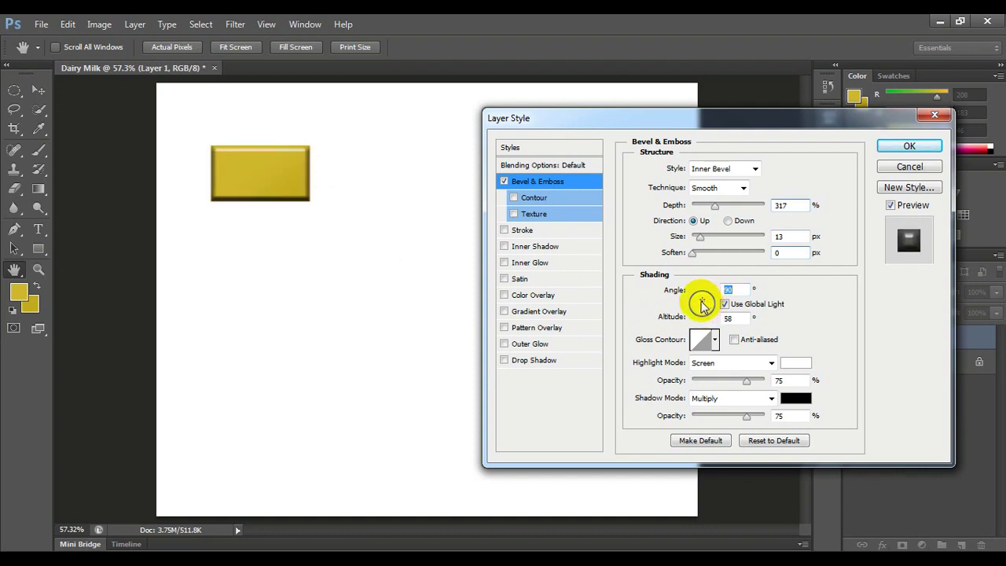
drag(701, 302, 700, 302)
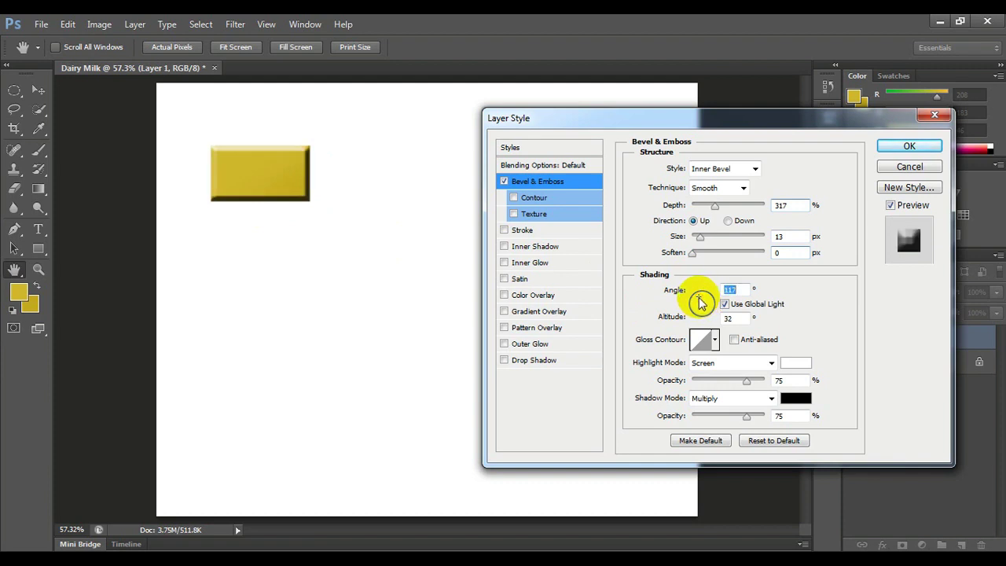
key(Down)
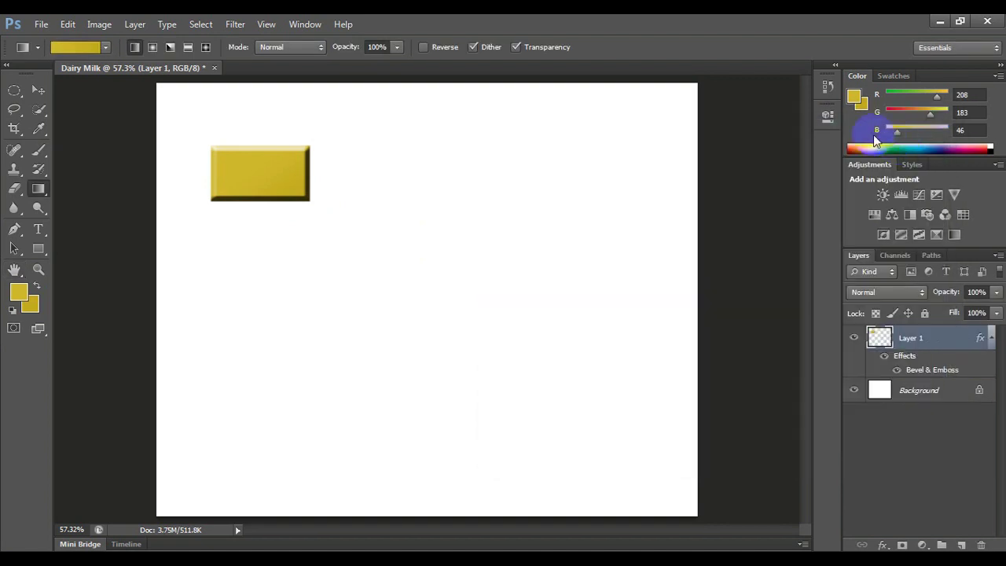
Nudge the bevelled gold bar slightly upward near the canvas's top-left
click(39, 92)
drag(256, 180, 251, 169)
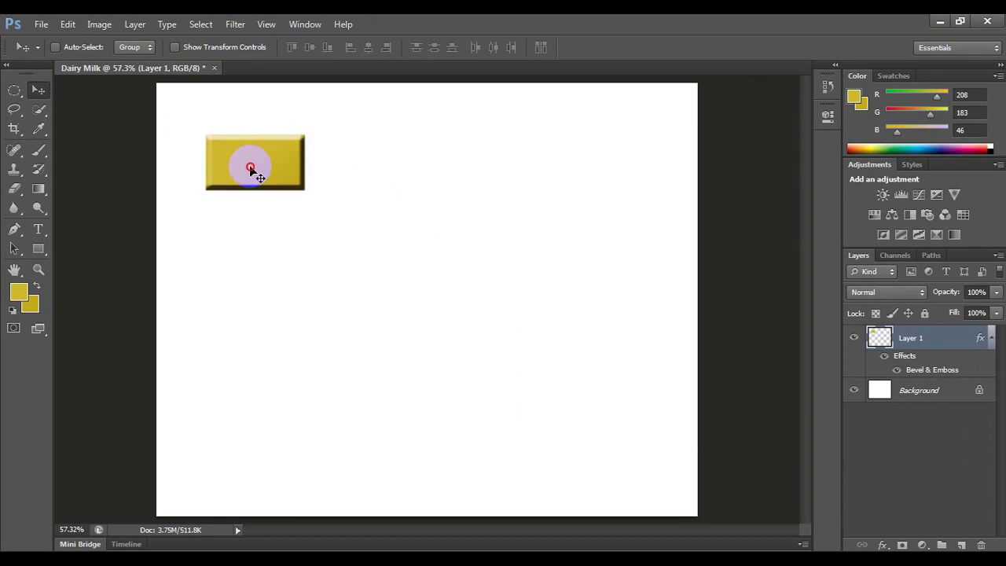
drag(251, 175, 260, 175)
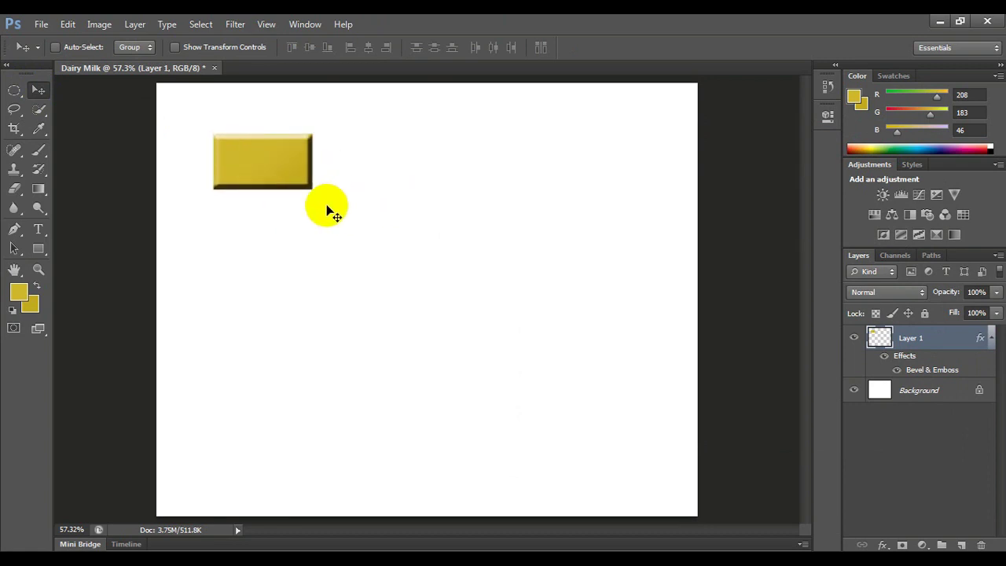
click(41, 229)
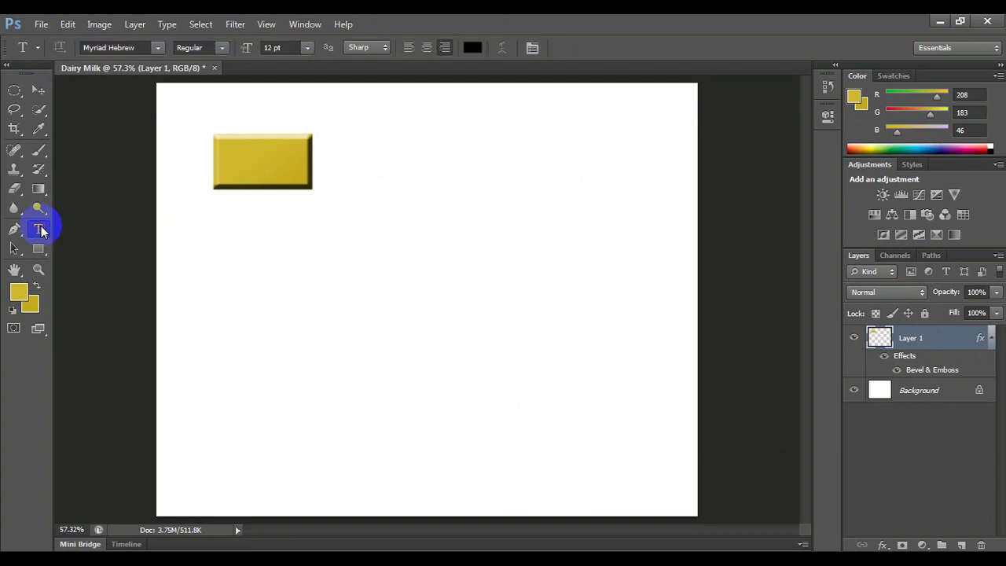
Type 'DAIRY MILK' in 48 pt on the gold bar and rotate it diagonally
click(251, 156)
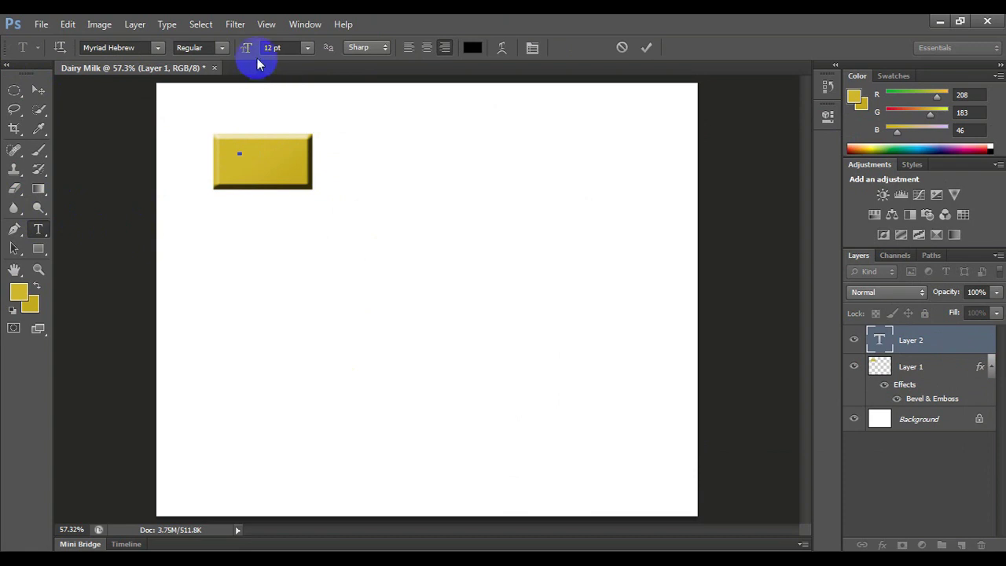
click(304, 49)
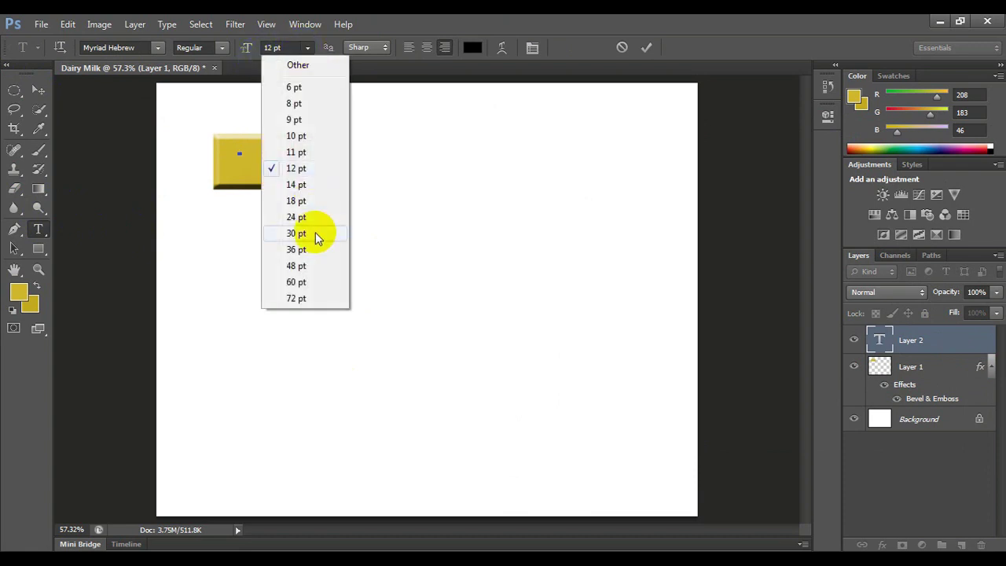
click(308, 267)
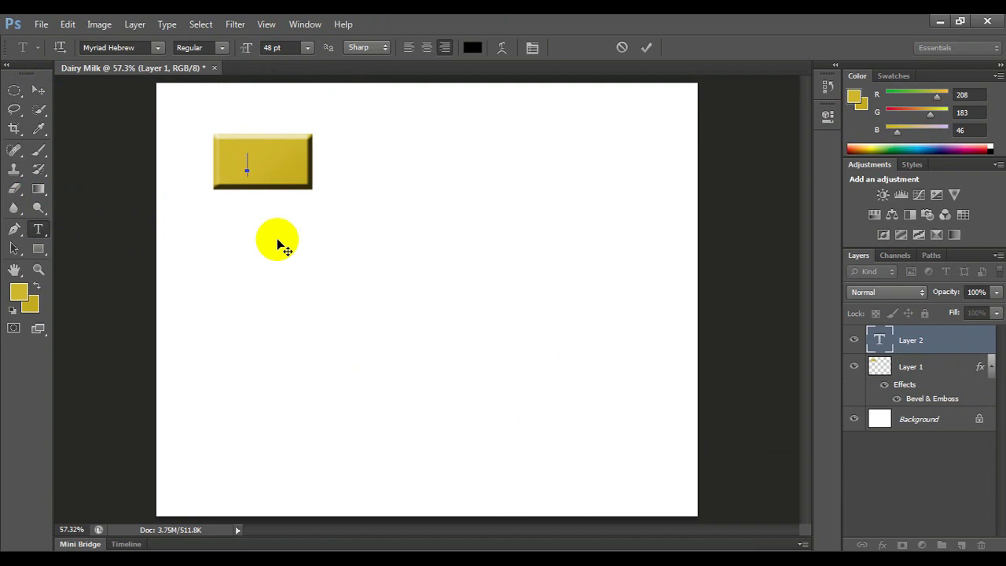
text(DAIRY)
text( MILK)
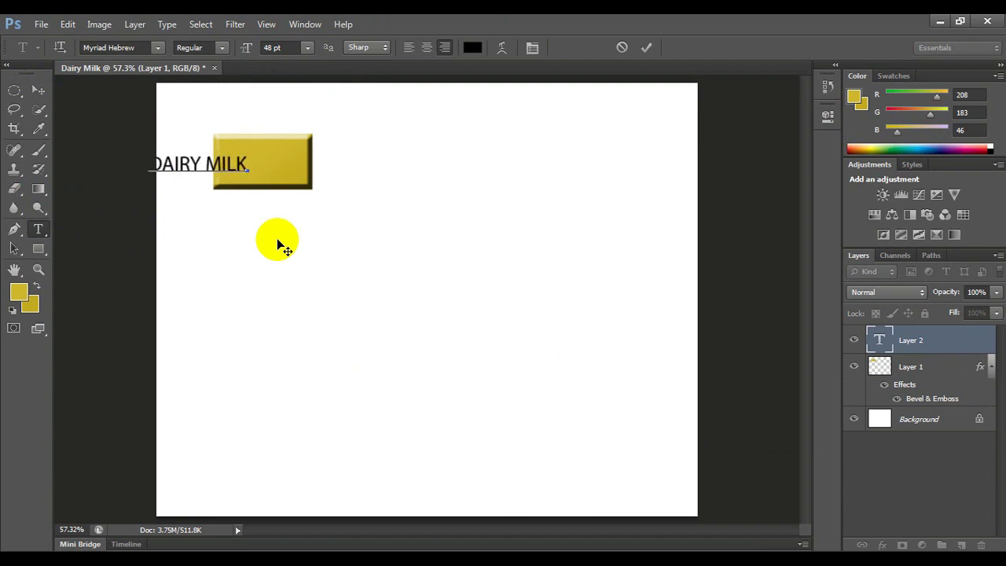
mouse_move(276, 240)
mouse_down()
mouse_move(311, 252)
mouse_move(346, 249)
mouse_up()
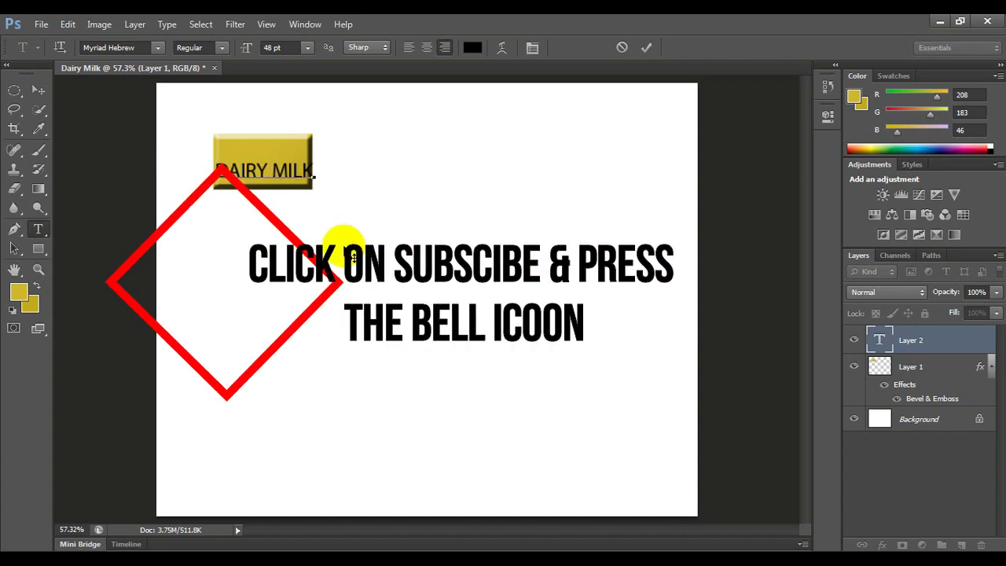
key(ctrl)
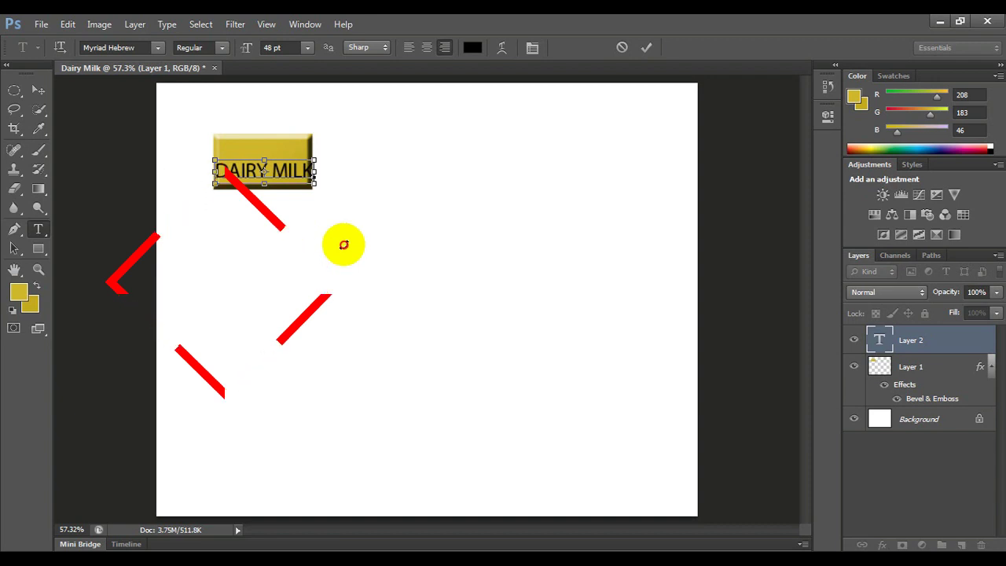
drag(342, 243, 341, 196)
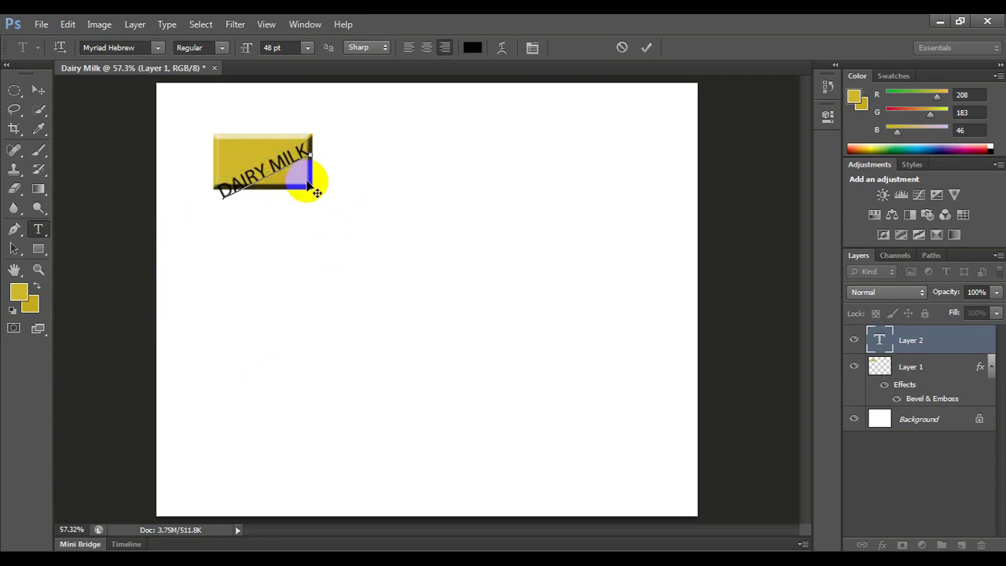
Reduce the DAIRY MILK text size to 38 pt
click(880, 363)
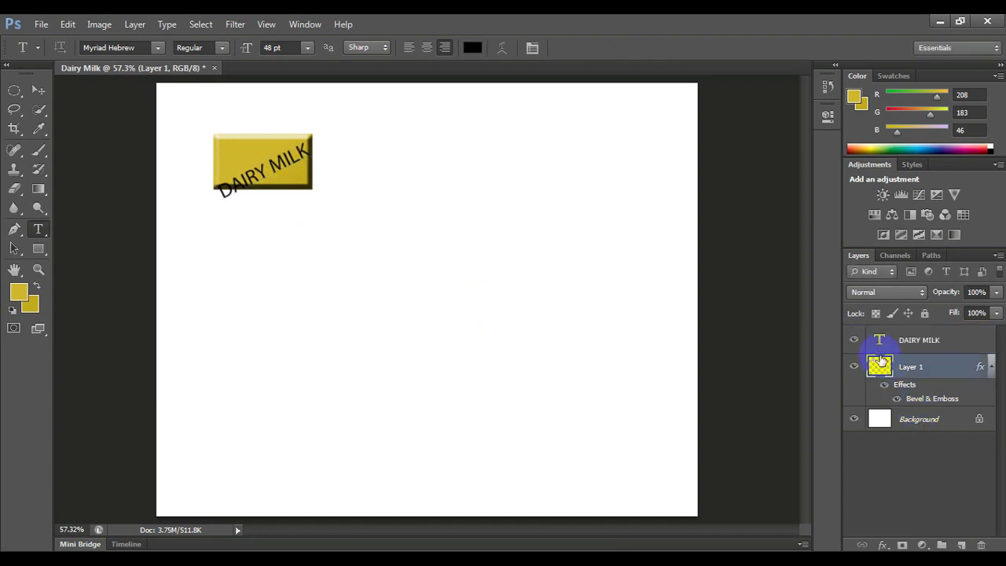
double_click(878, 340)
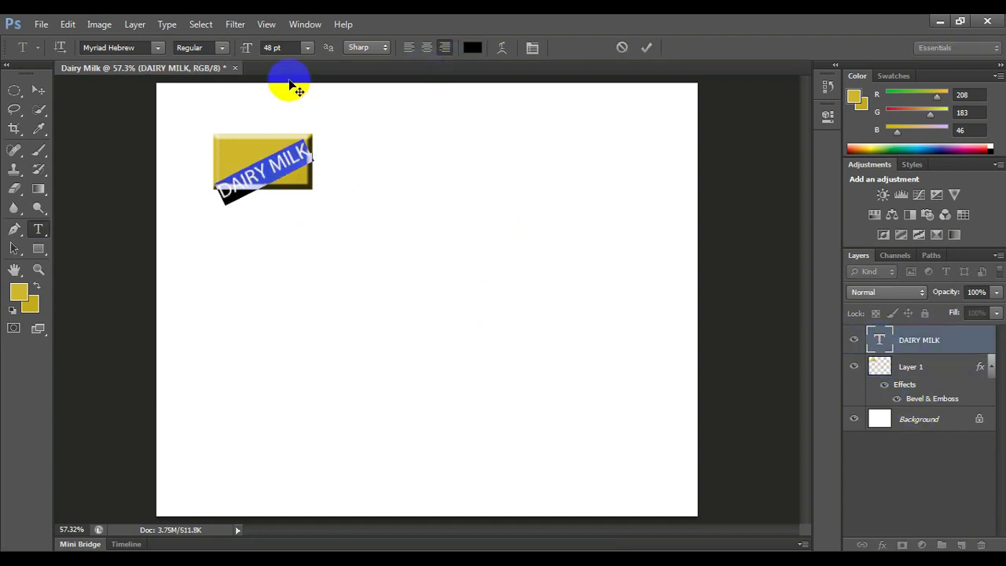
click(271, 47)
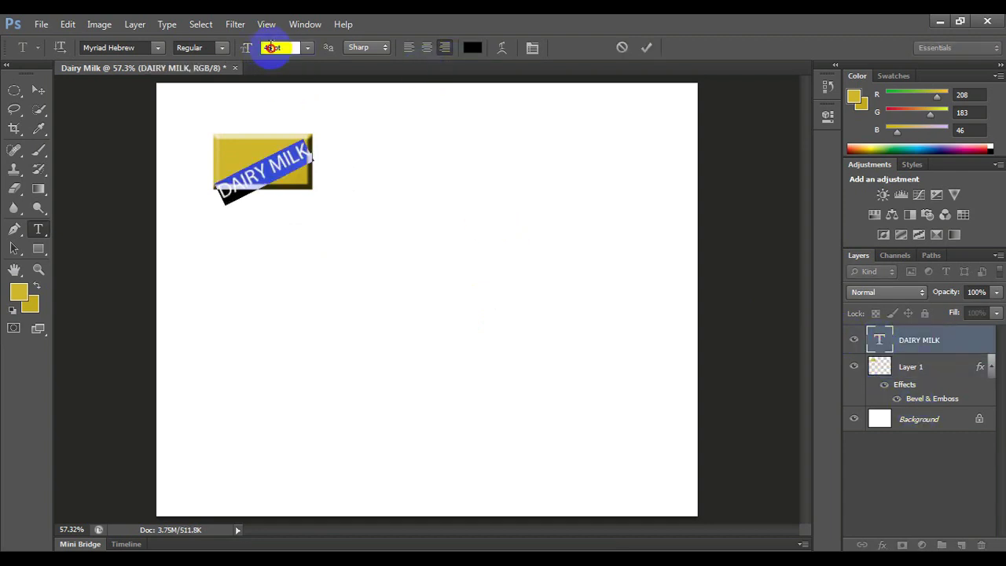
key(Down)
key(Down)
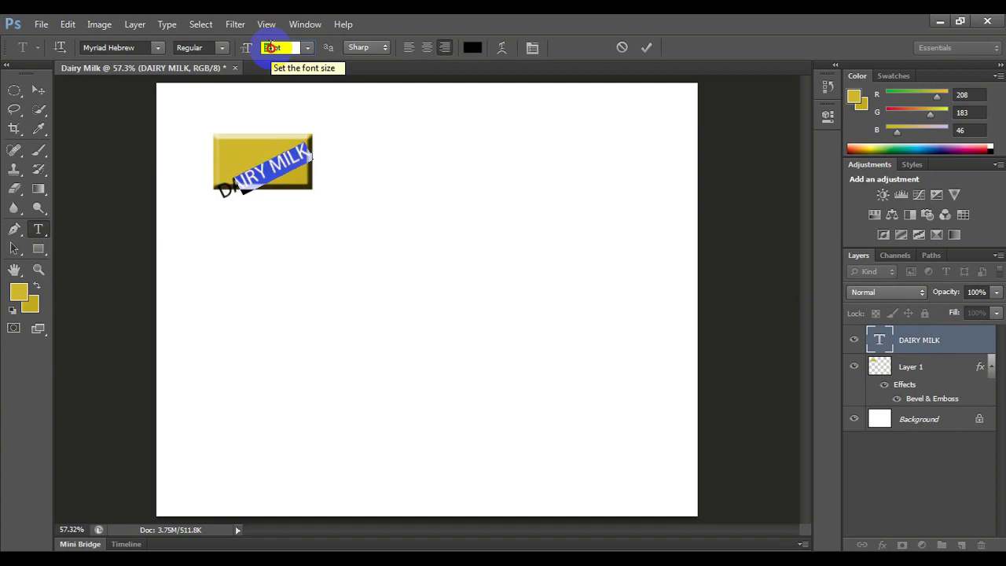
key(Down)
Move and re-angle the DAIRY MILK text to fit inside the gold bar
drag(318, 225, 304, 220)
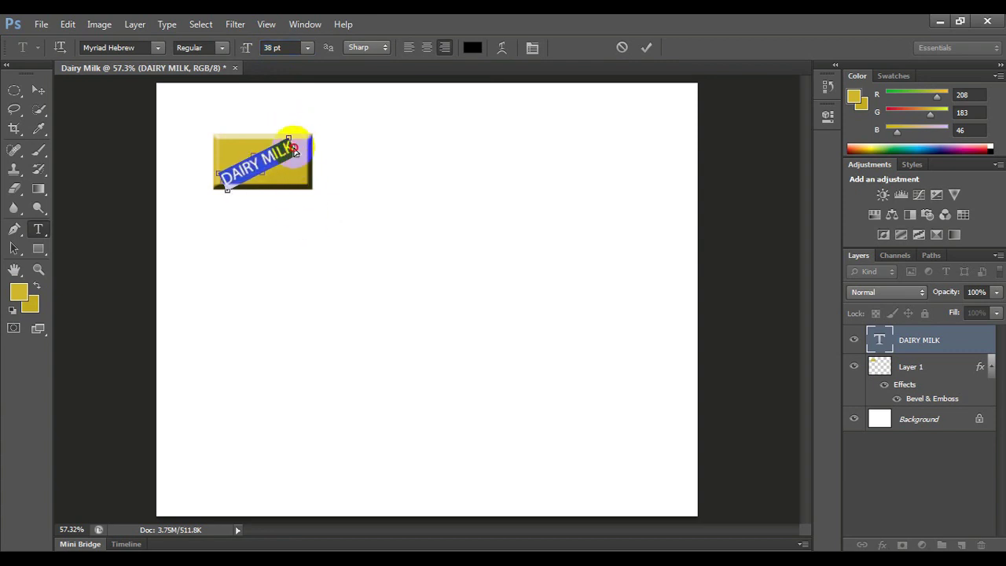
drag(293, 149, 303, 151)
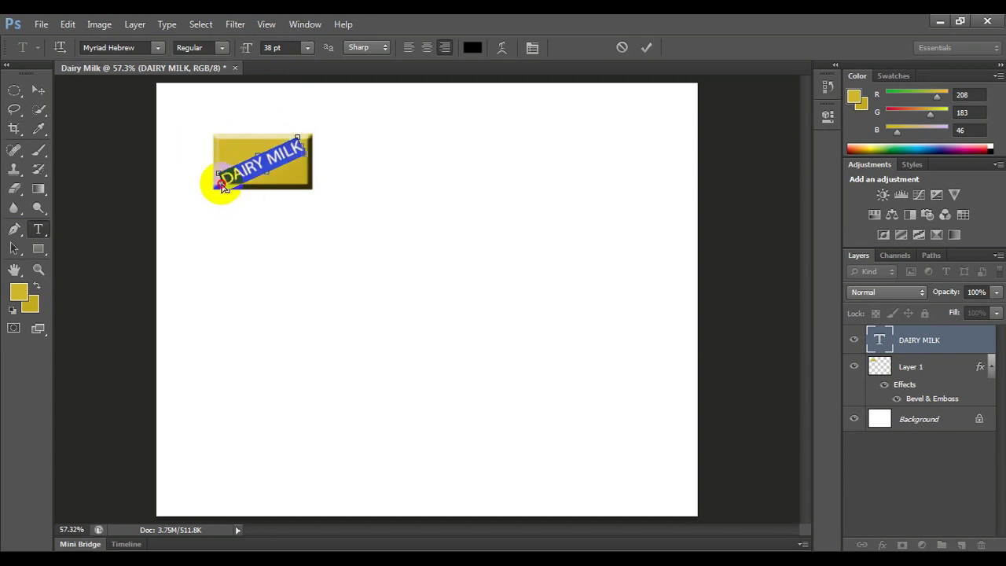
drag(222, 186, 216, 182)
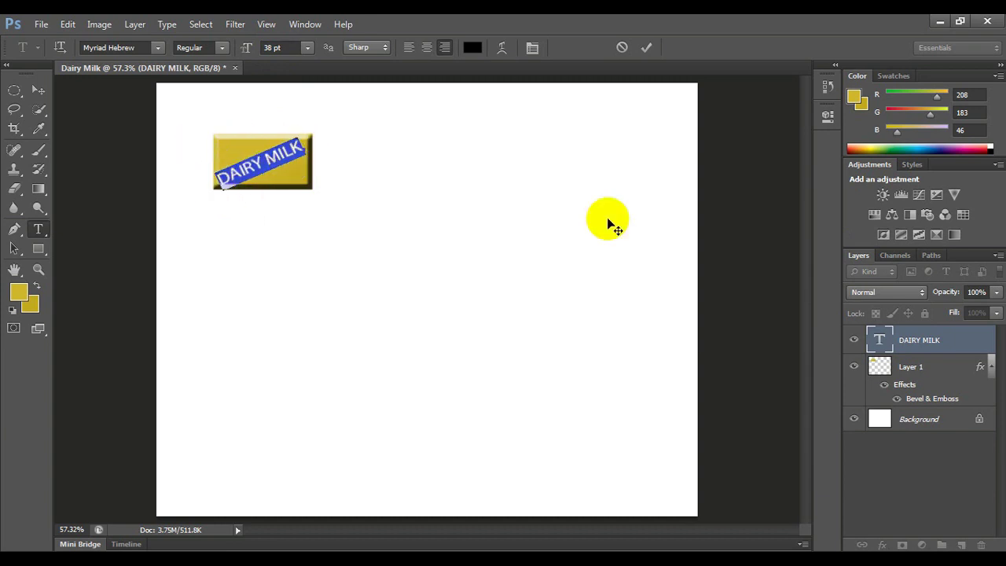
click(919, 376)
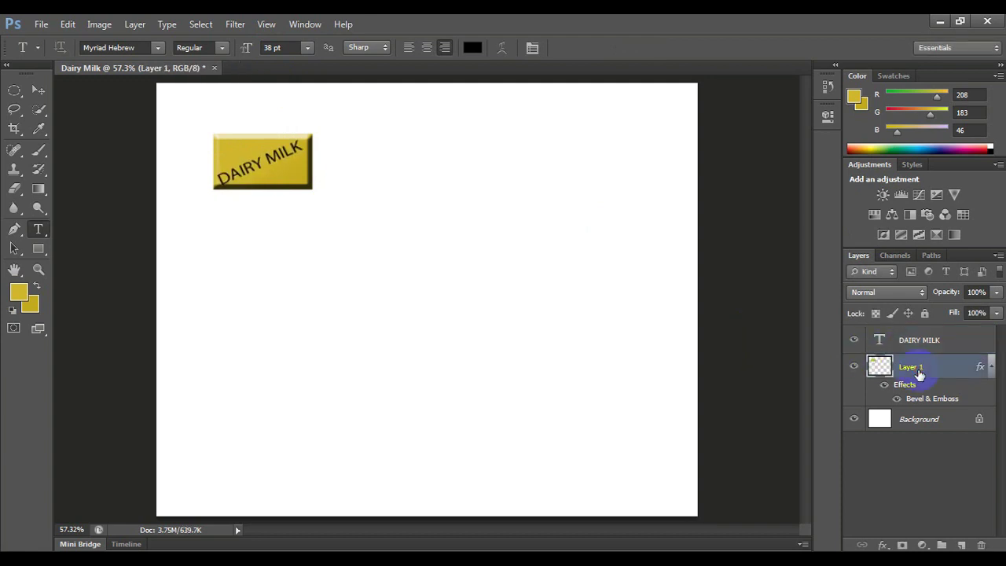
click(925, 346)
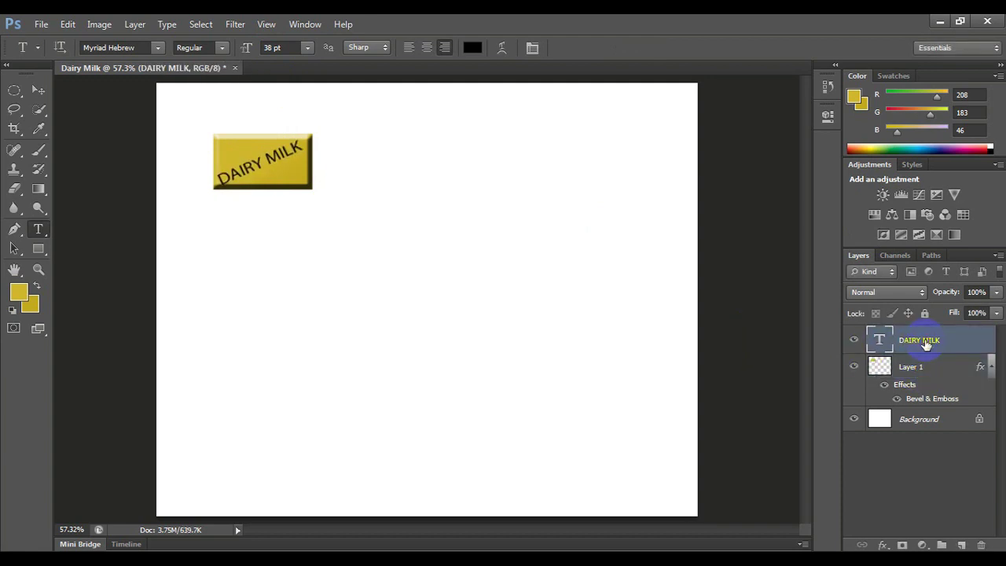
Add a Bevel & Emboss to the DAIRY MILK text with 378% depth and about 52 px size
click(882, 544)
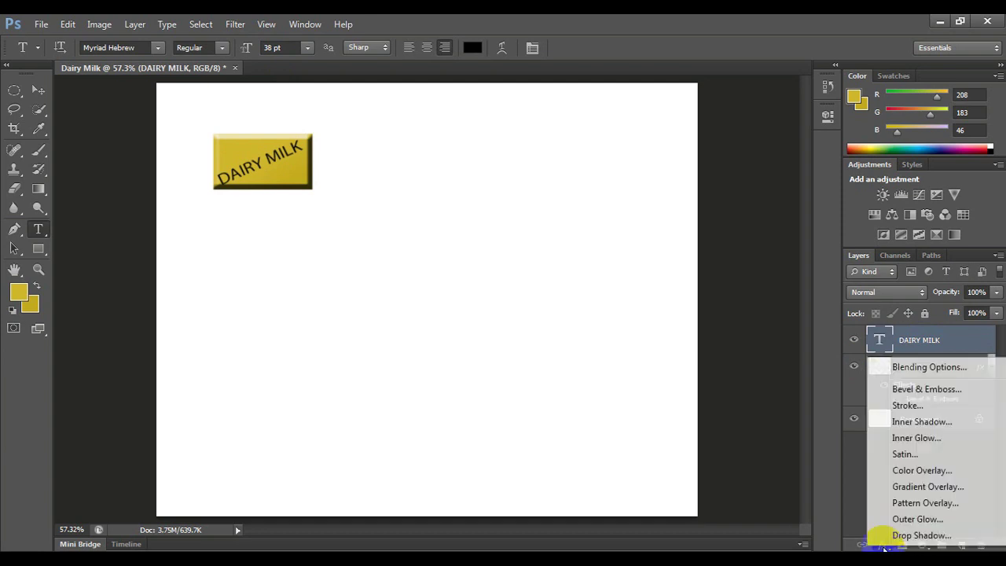
click(926, 389)
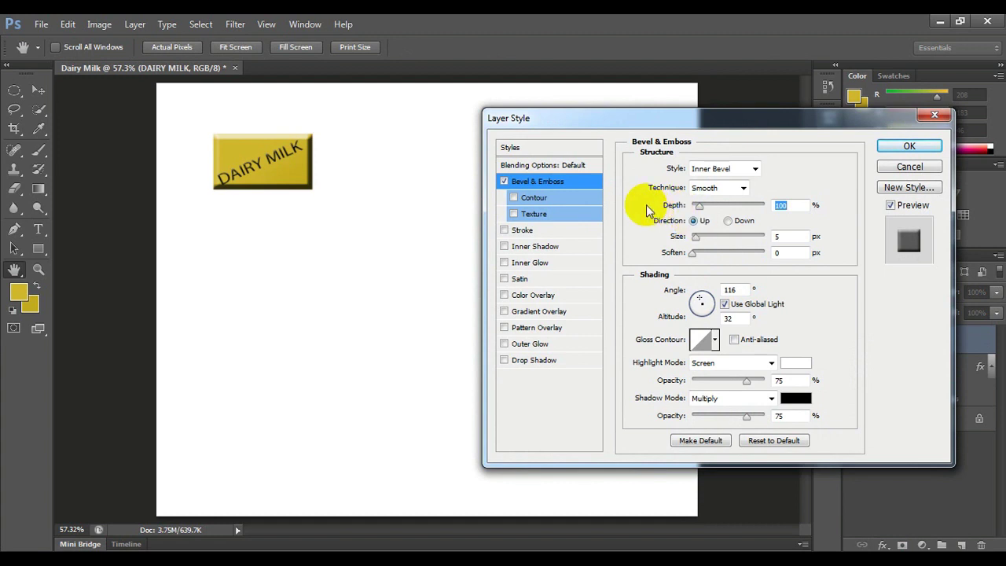
drag(699, 206, 721, 207)
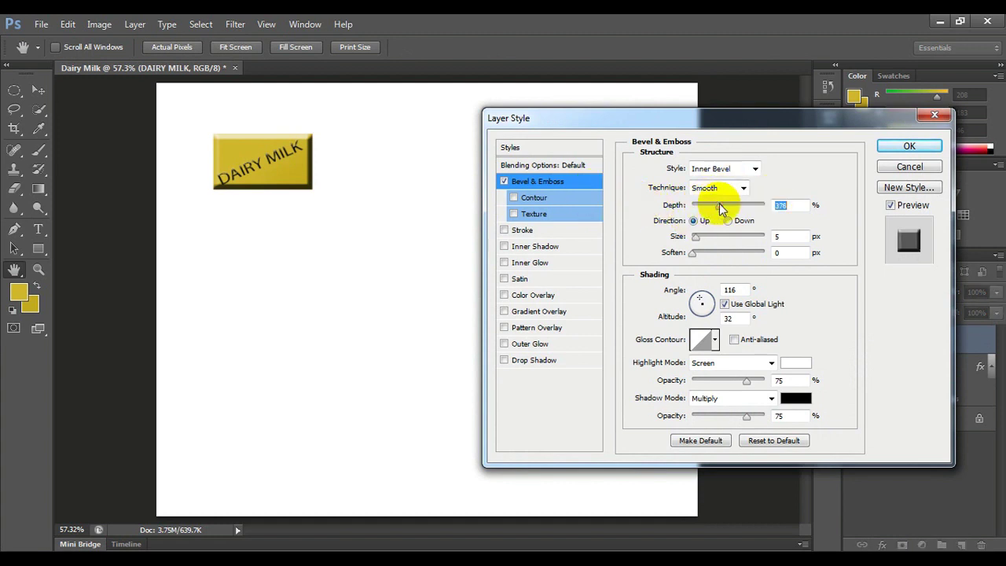
drag(698, 241, 713, 248)
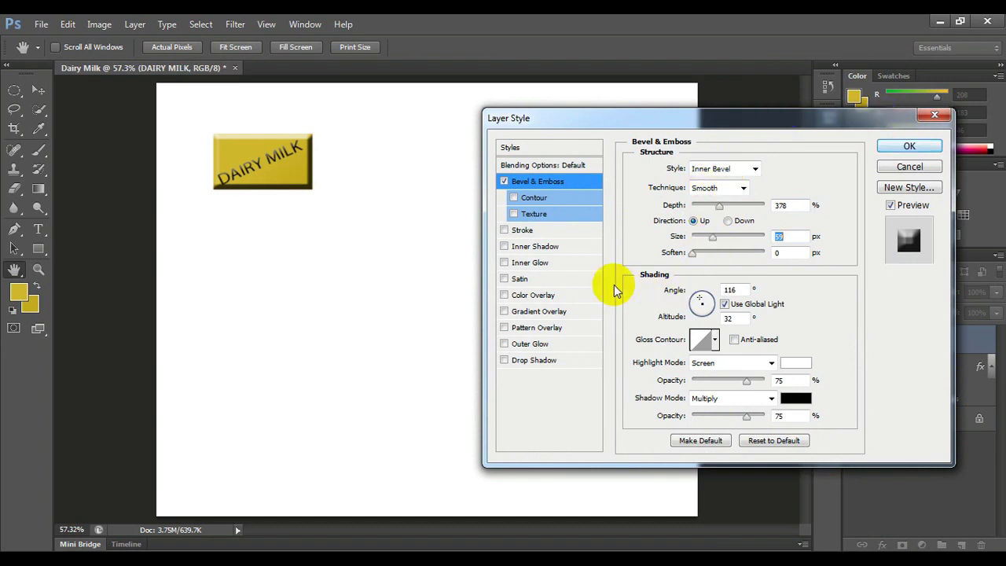
Add a 1 px dark gold stroke at 18% opacity, sampled from the bar's gold
click(505, 230)
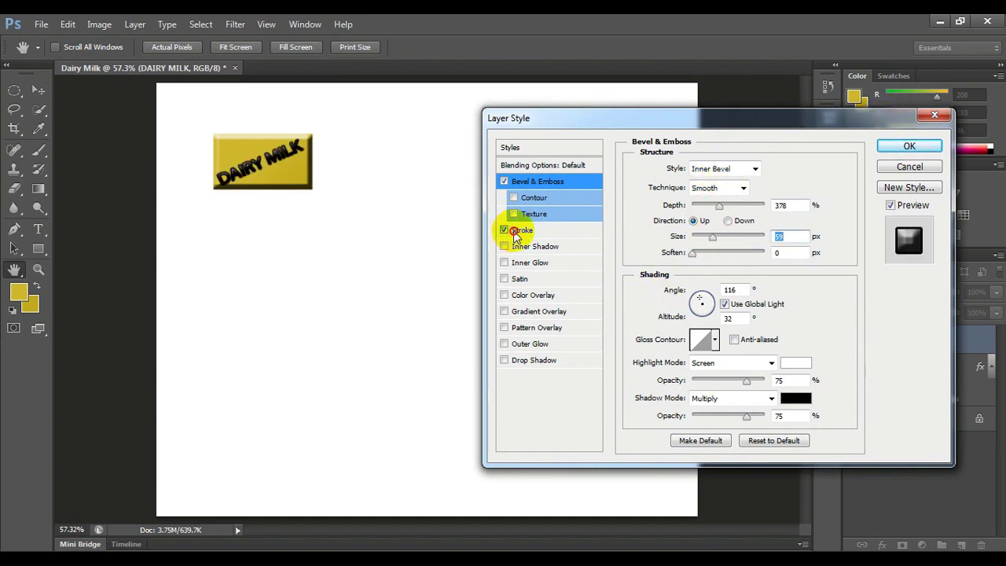
click(519, 230)
click(669, 269)
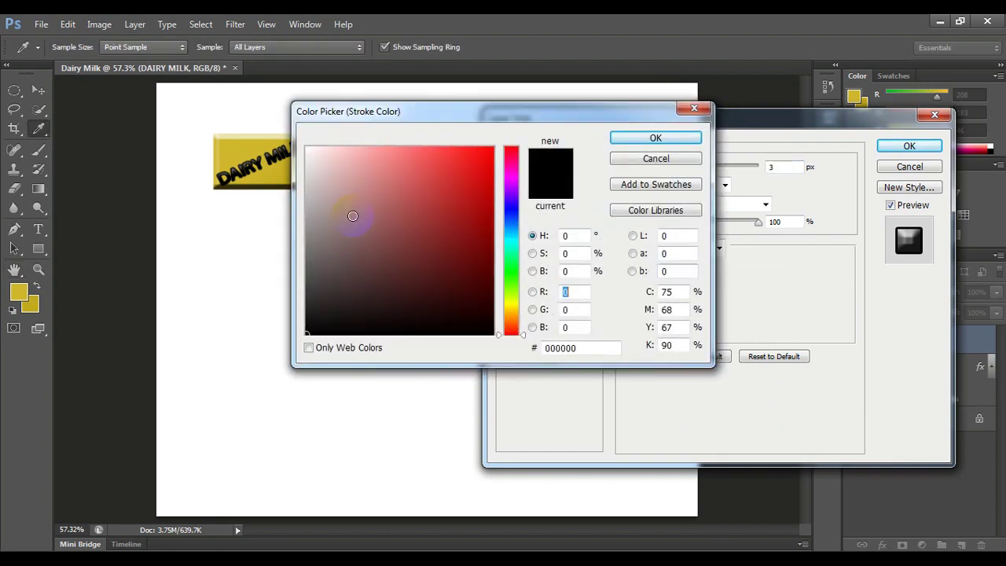
click(234, 152)
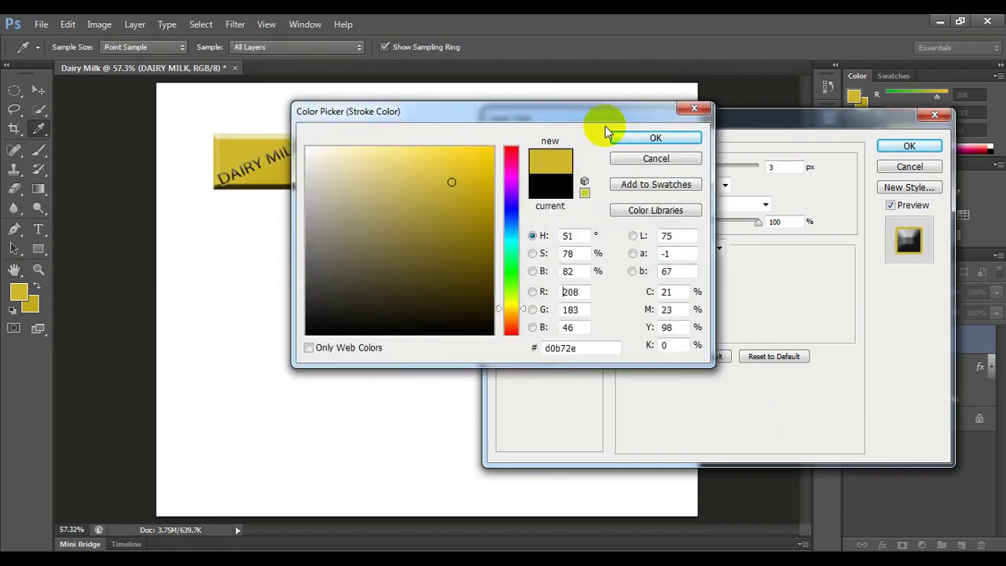
drag(449, 183, 481, 212)
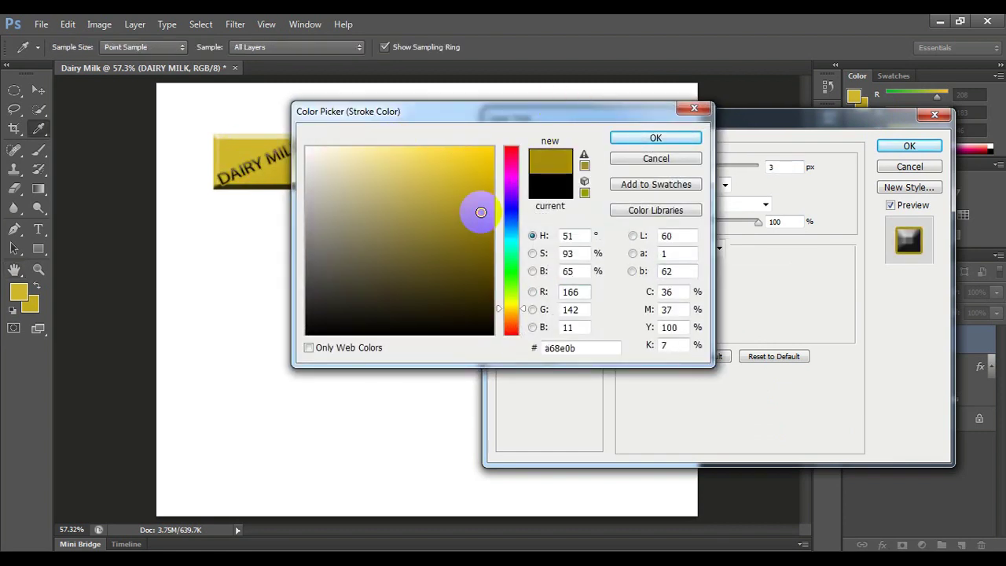
click(637, 139)
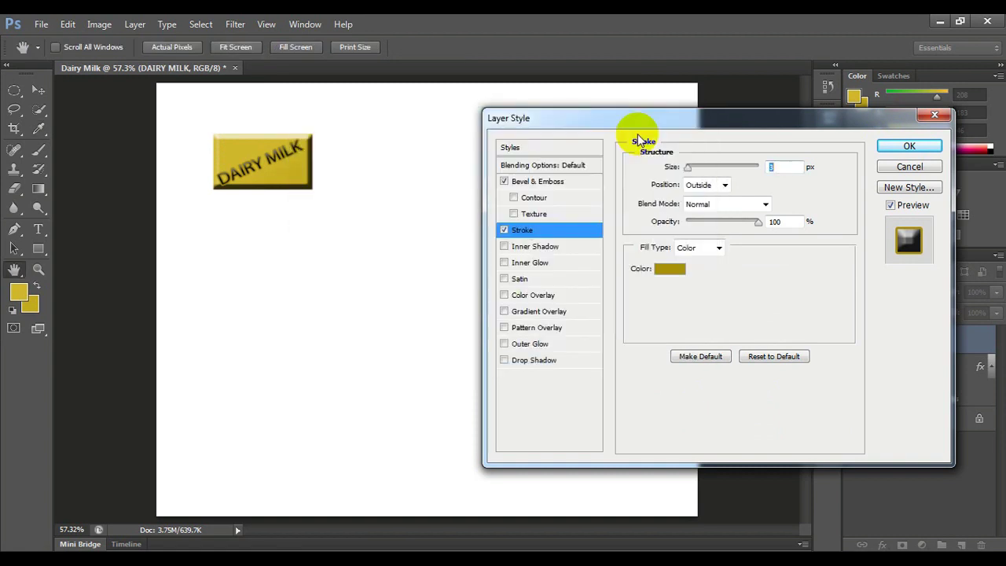
drag(689, 166, 684, 168)
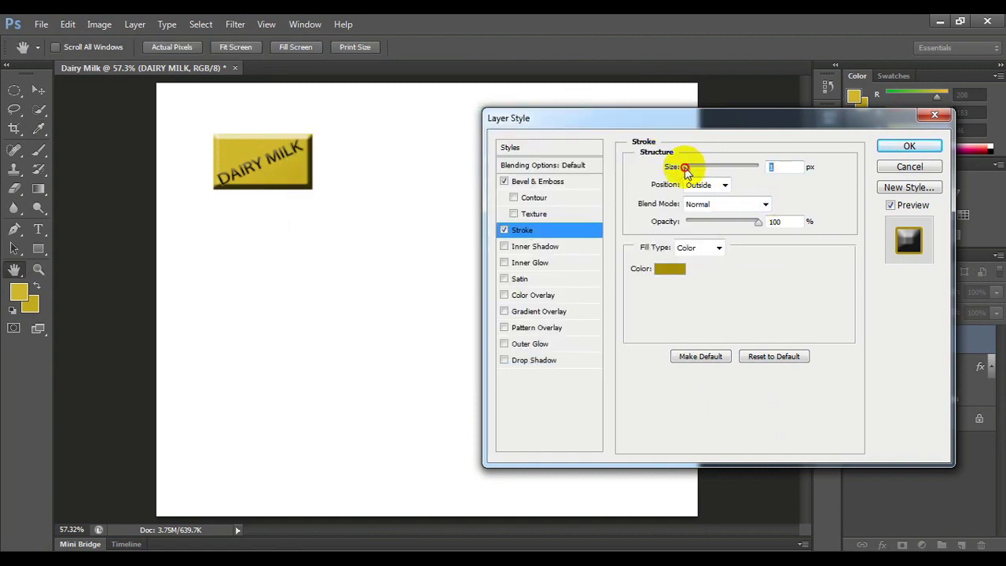
click(698, 222)
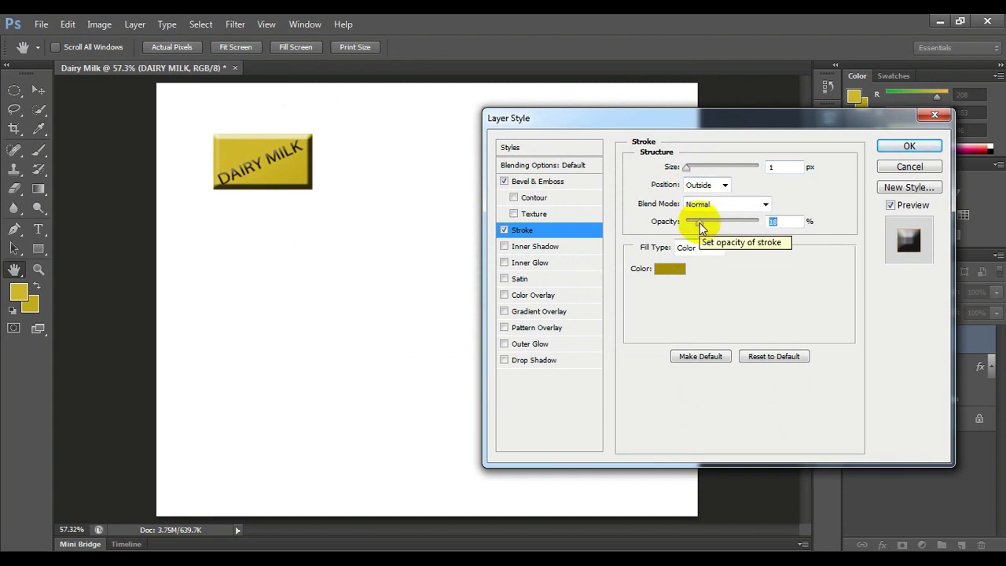
Lower the bevel highlight opacity to about 20 and apply the layer effects
click(563, 185)
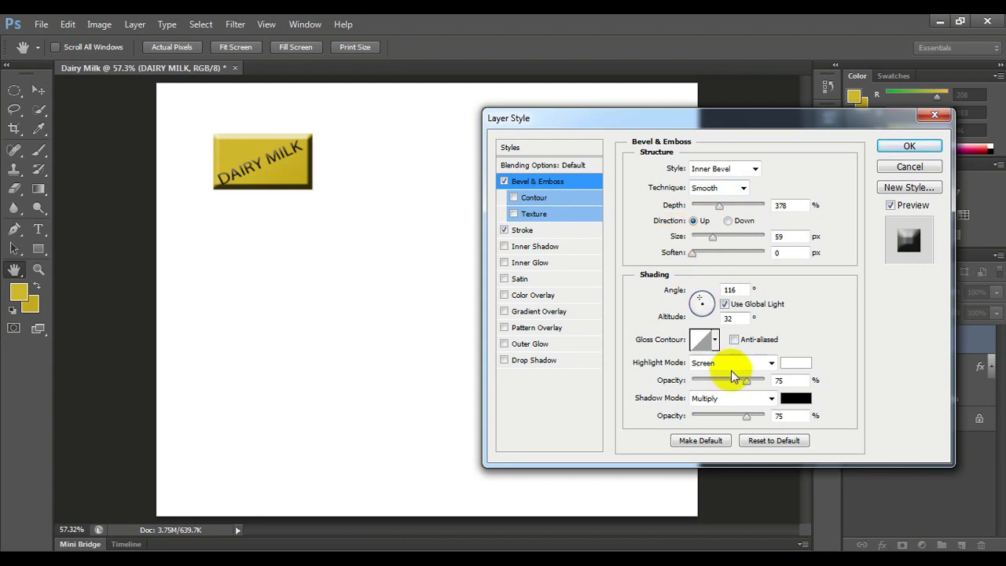
mouse_move(743, 383)
mouse_down()
mouse_move(706, 382)
mouse_move(758, 377)
mouse_up()
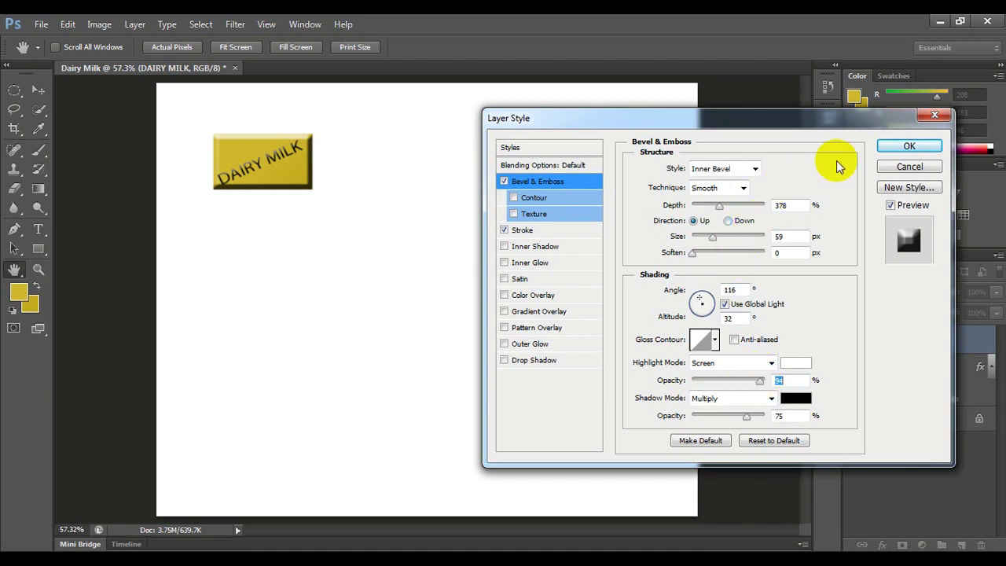
click(897, 149)
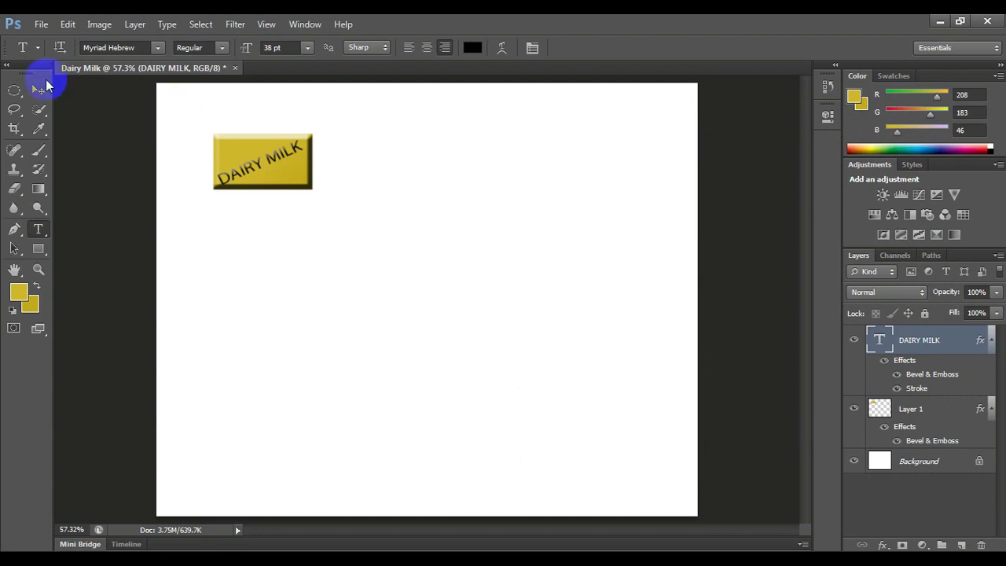
Try moving the DAIRY MILK text off the bar with the Move tool, then undo it
click(40, 91)
click(253, 152)
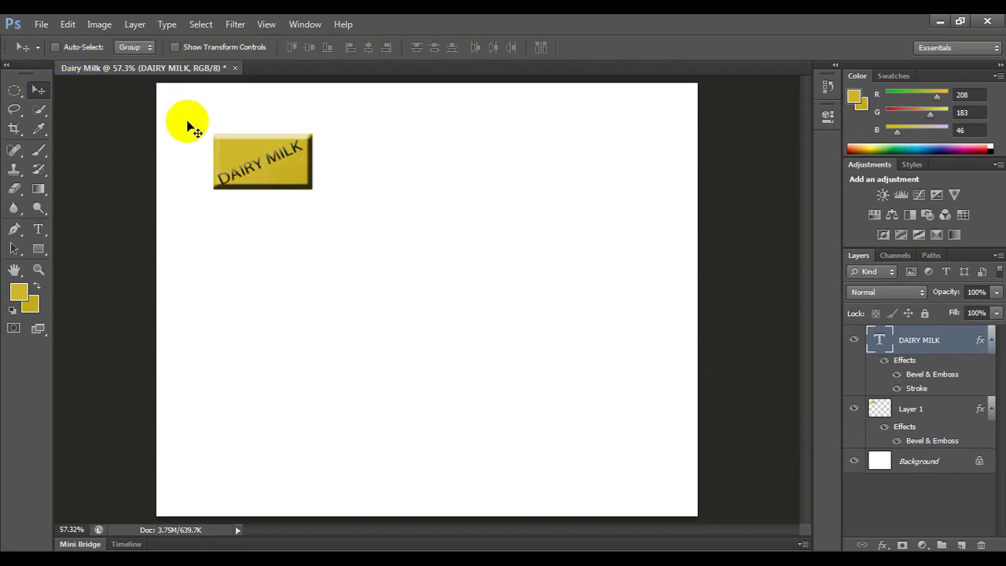
drag(188, 119, 265, 154)
key(ctrl+z)
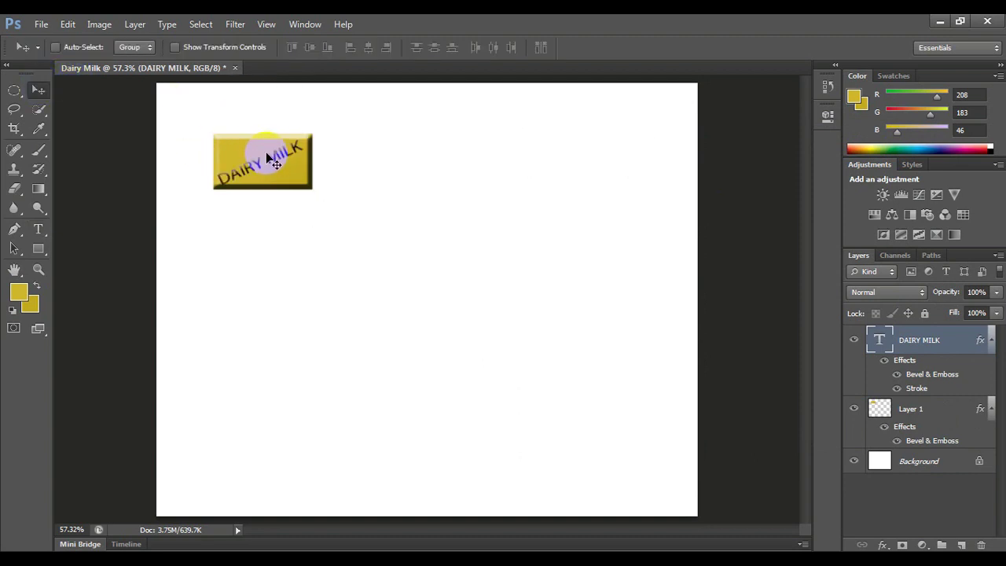
Recolour the DAIRY MILK text by sampling the bar's yellow and darkening it to orange gold
double_click(878, 340)
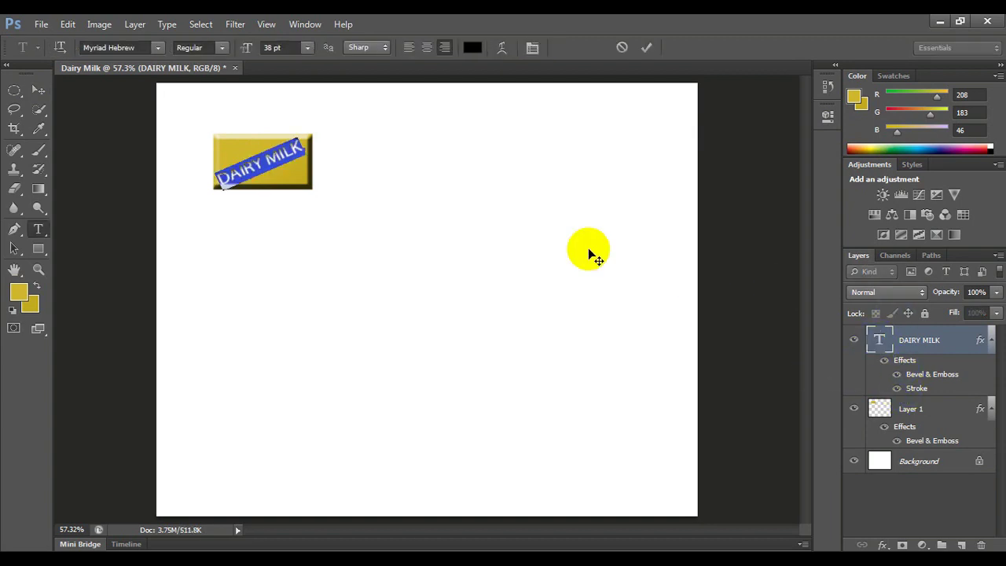
click(472, 47)
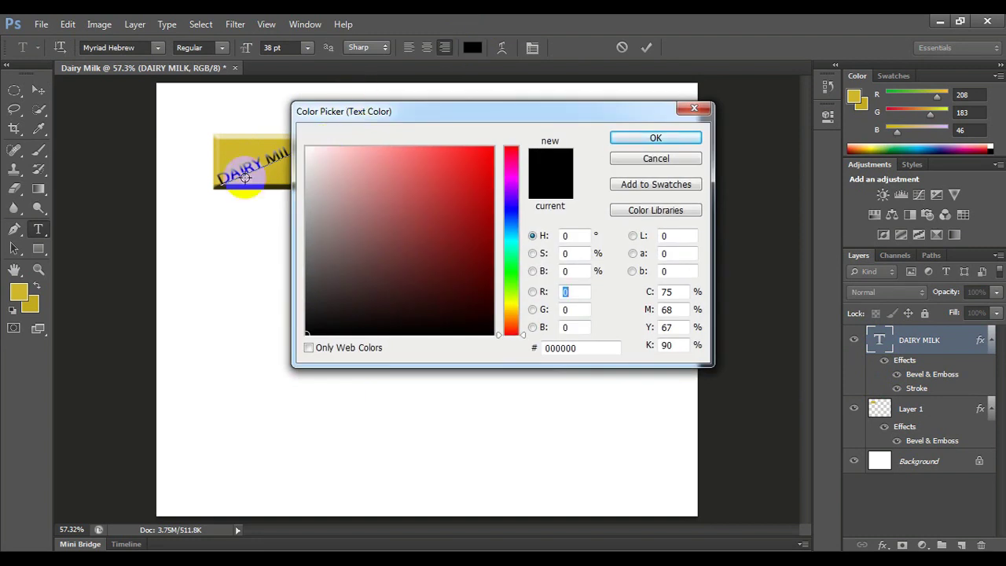
click(260, 177)
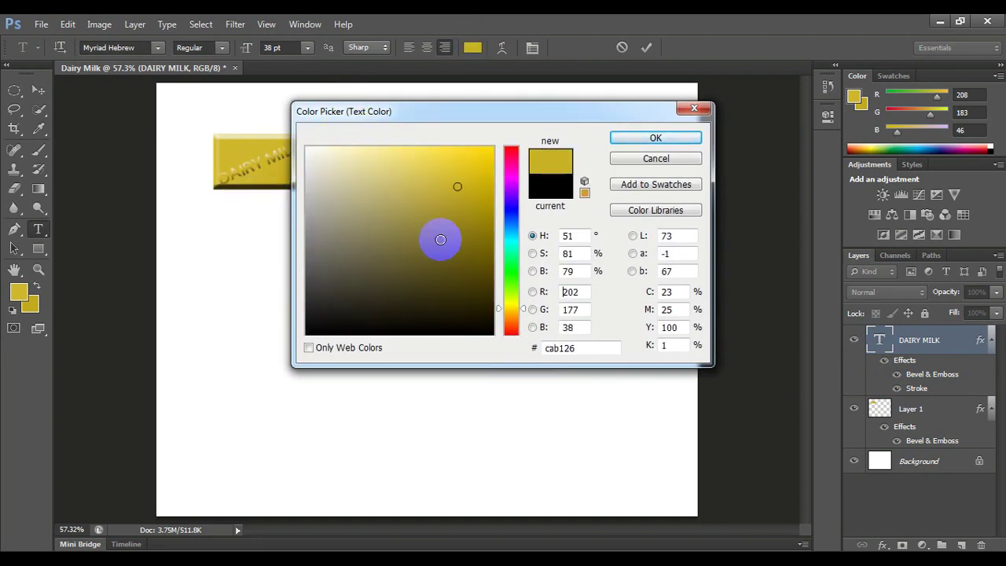
click(440, 240)
click(478, 199)
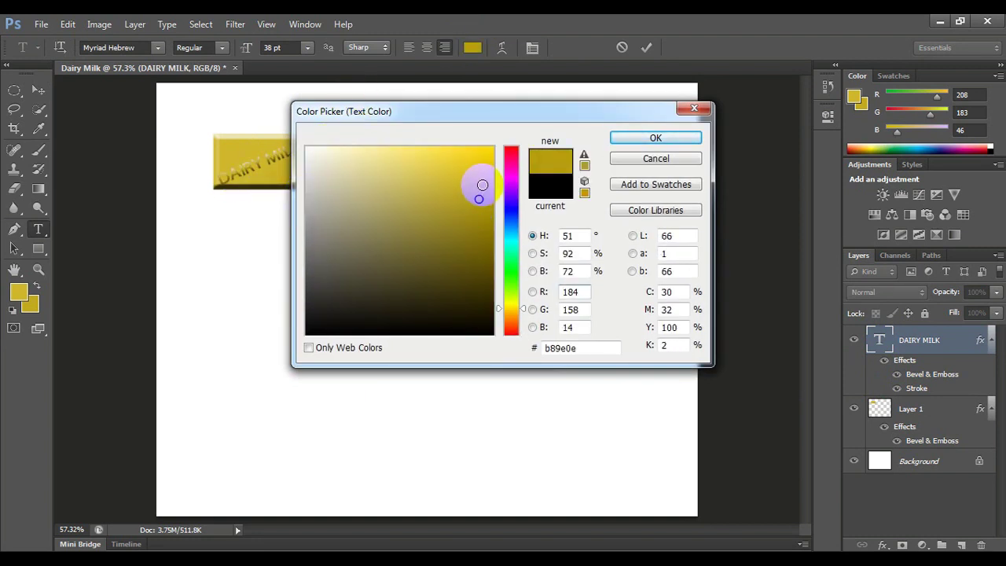
click(481, 173)
click(481, 210)
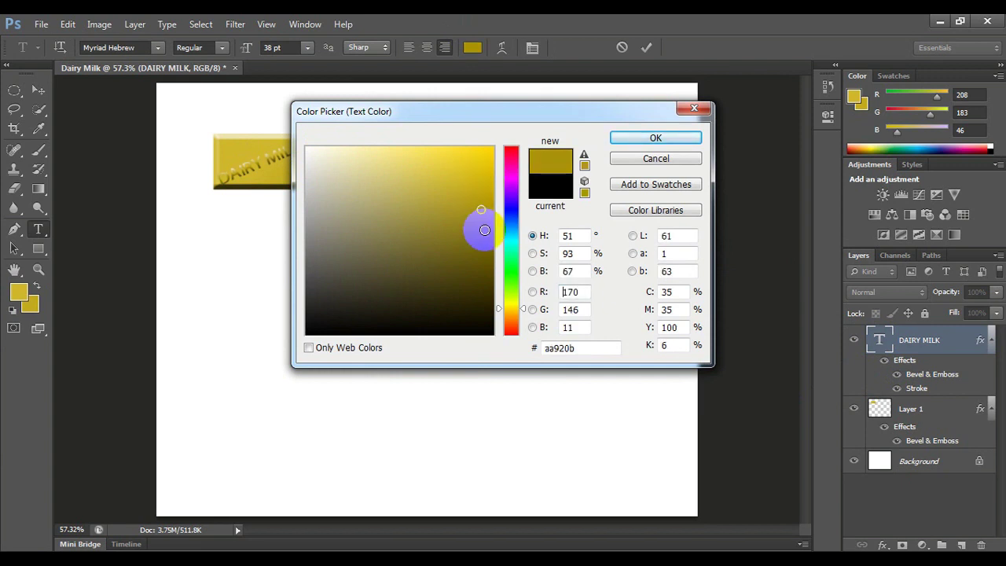
drag(484, 230, 465, 231)
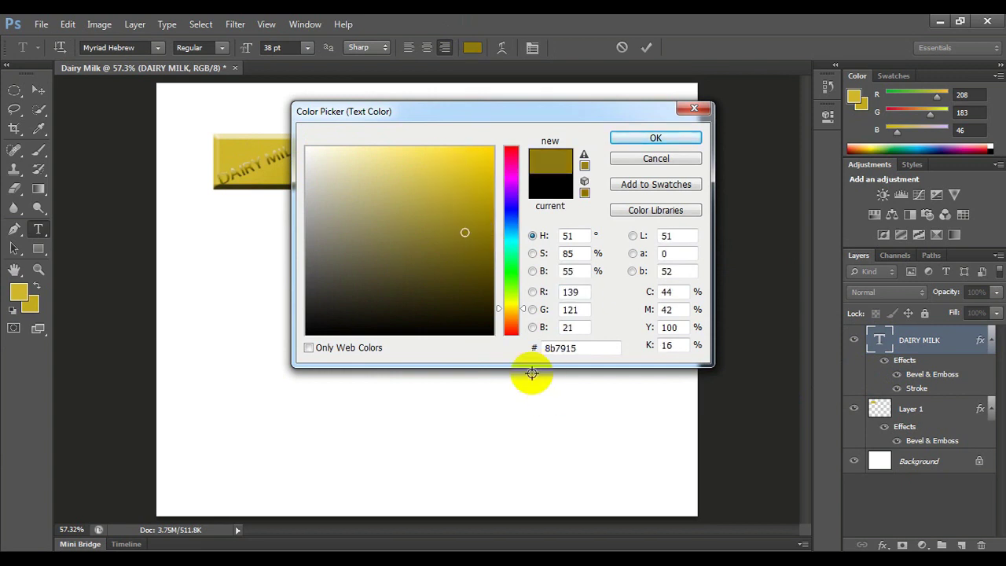
drag(503, 307, 509, 311)
mouse_move(476, 227)
mouse_down()
mouse_move(471, 157)
mouse_move(484, 187)
mouse_up()
Apply the gold text colour, commit the text edit, and select the DAIRY MILK layer
click(634, 139)
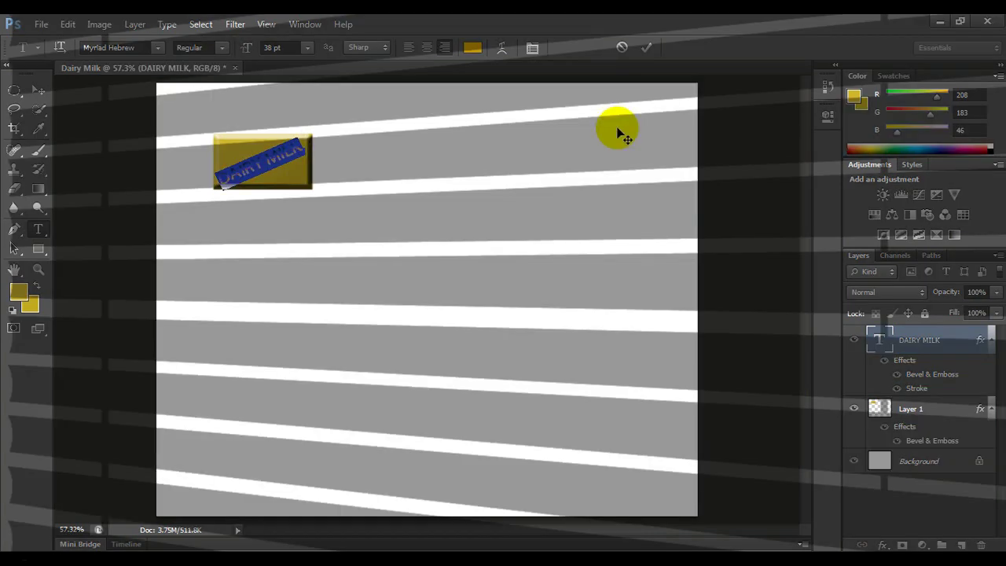
click(928, 424)
key(v)
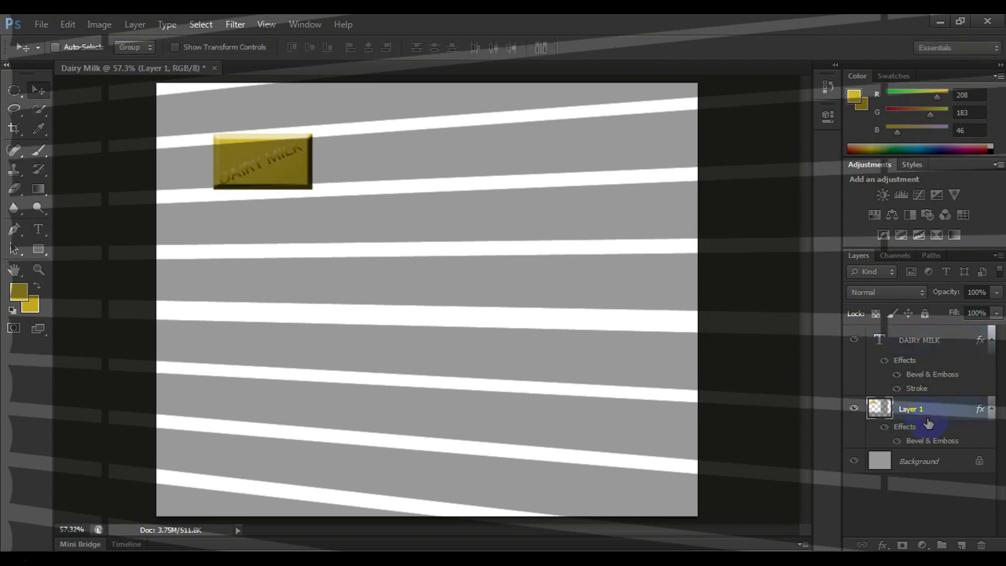
click(938, 343)
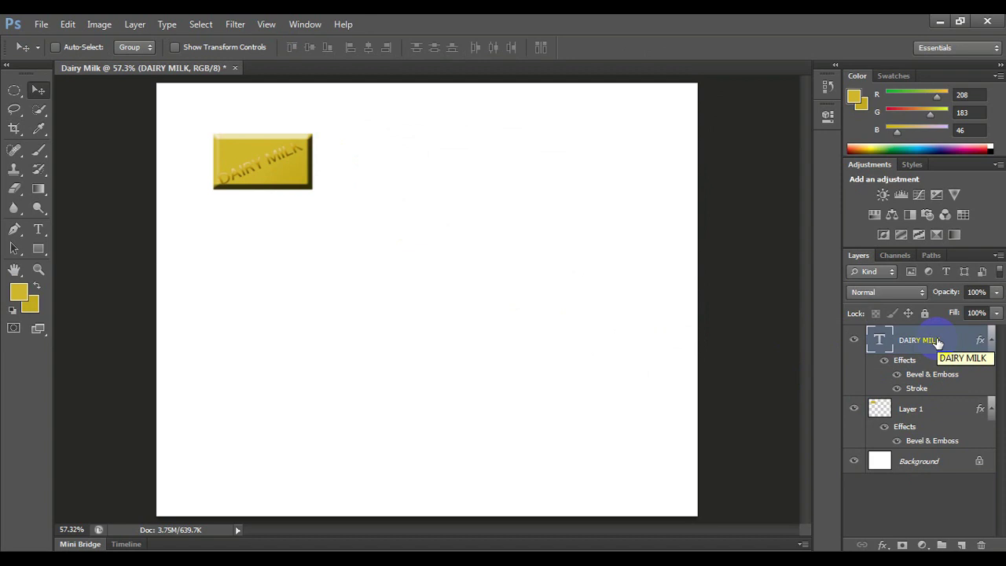
Type a brief shortcut note in a Windows Run box, then close it
key(super+r)
text(C)
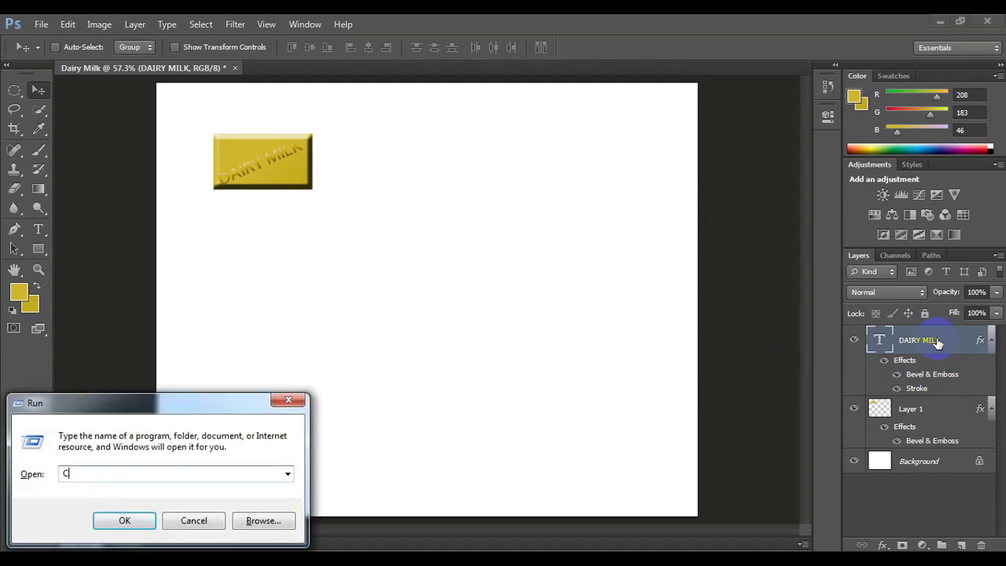
text(R)
key(BackSpace)
text(TRL+E = MERAGE LAYER)
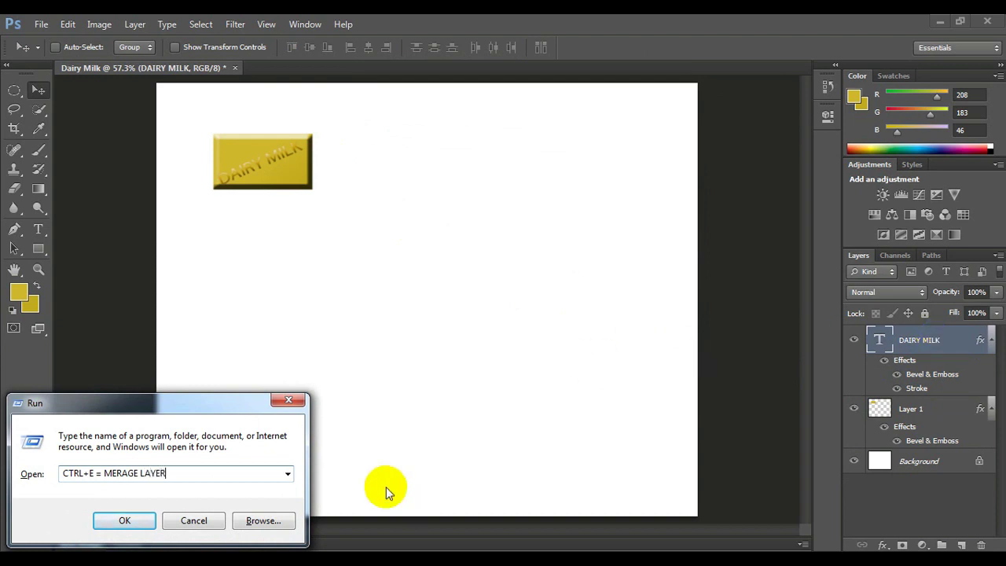
click(289, 400)
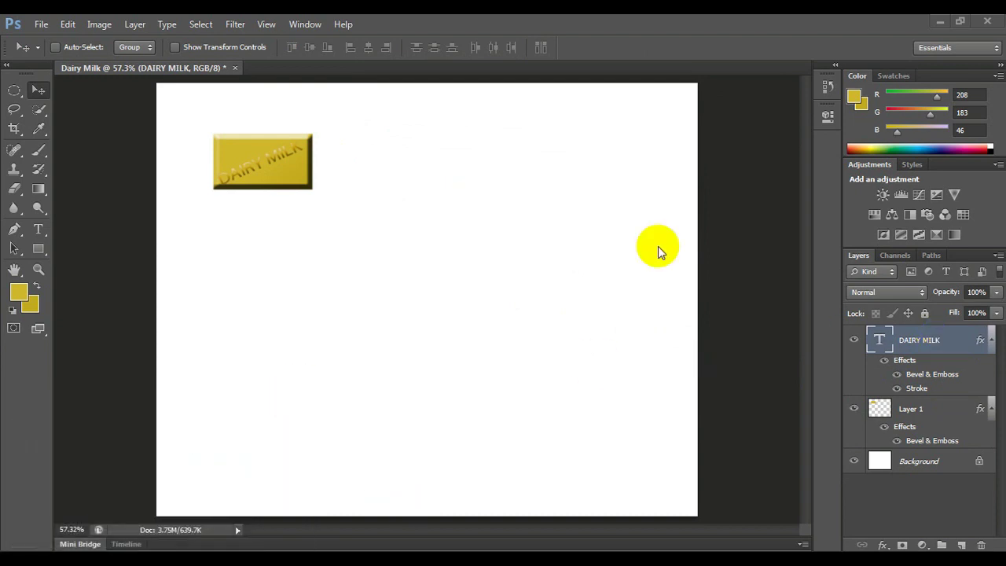
Merge DAIRY MILK into Layer 1 with Ctrl+E and toggle Layer 1's visibility to check
click(914, 408)
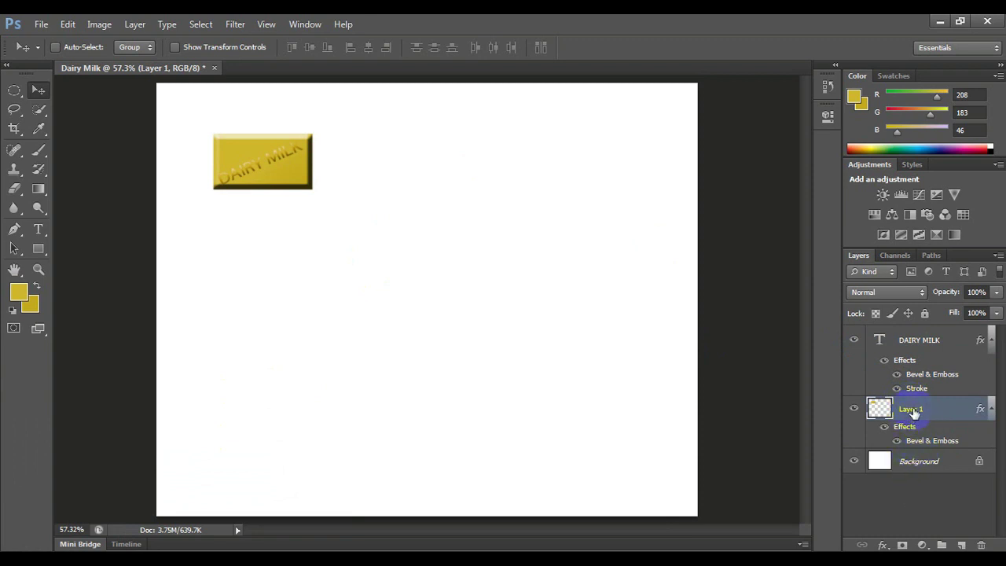
shift+click(925, 342)
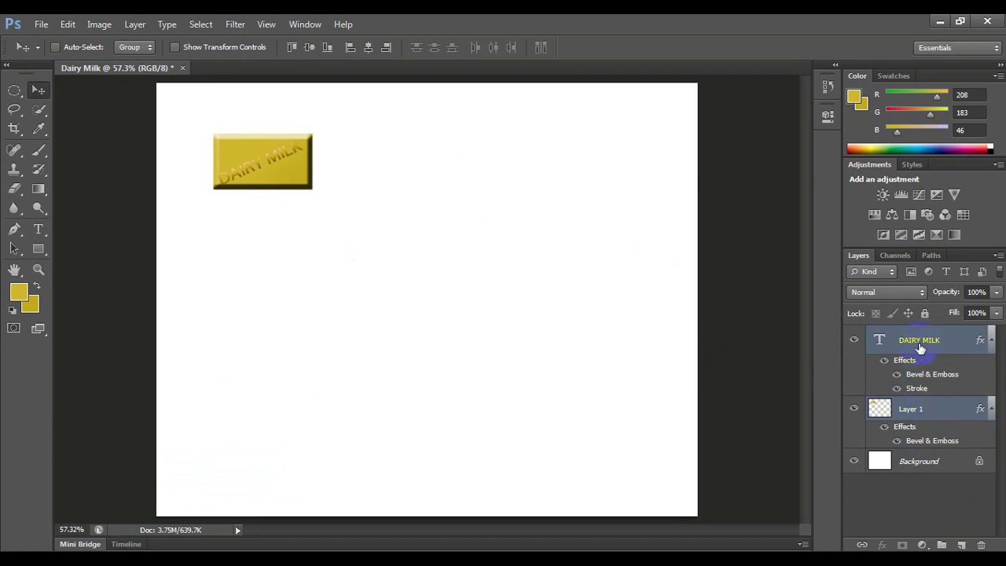
click(919, 346)
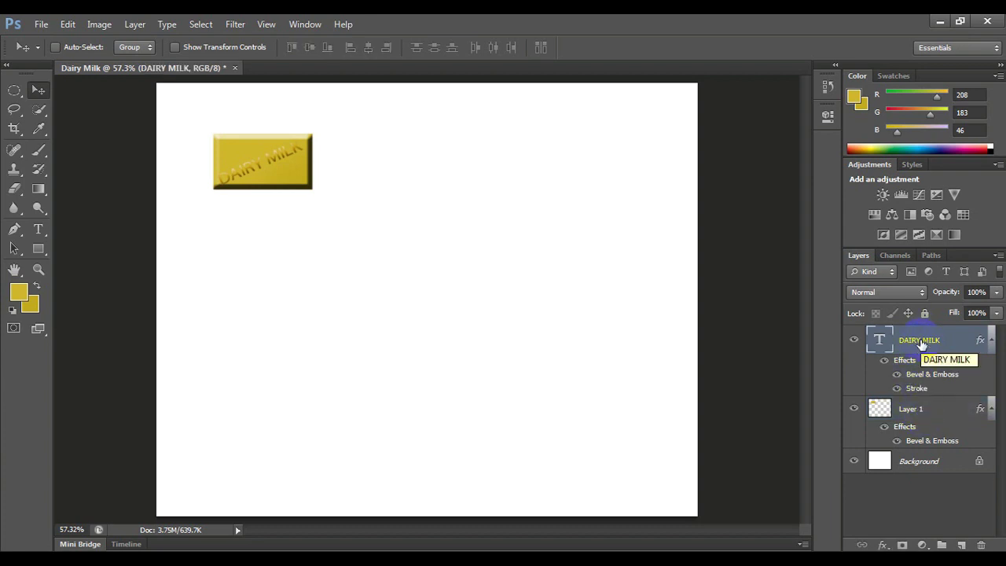
key(ctrl+e)
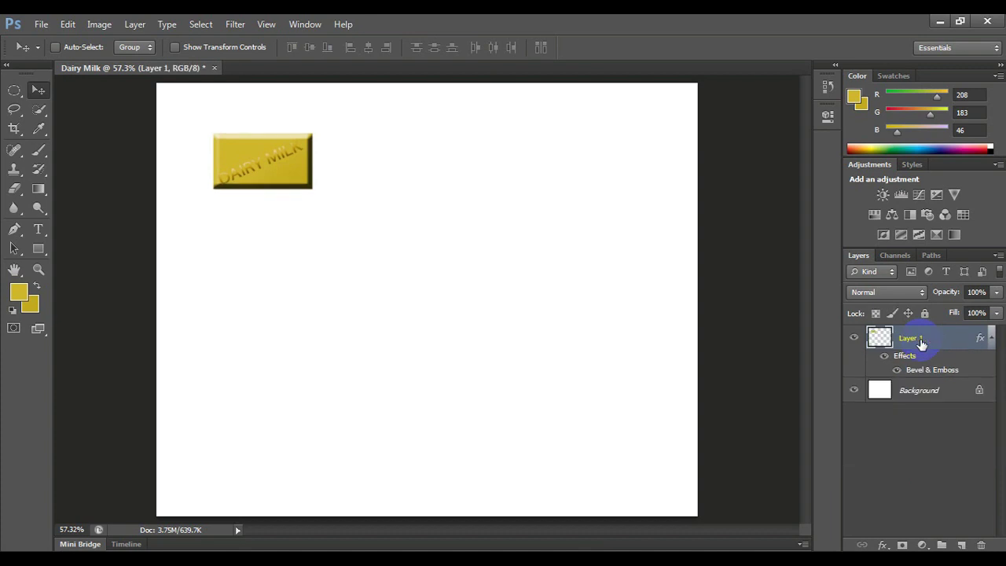
click(853, 337)
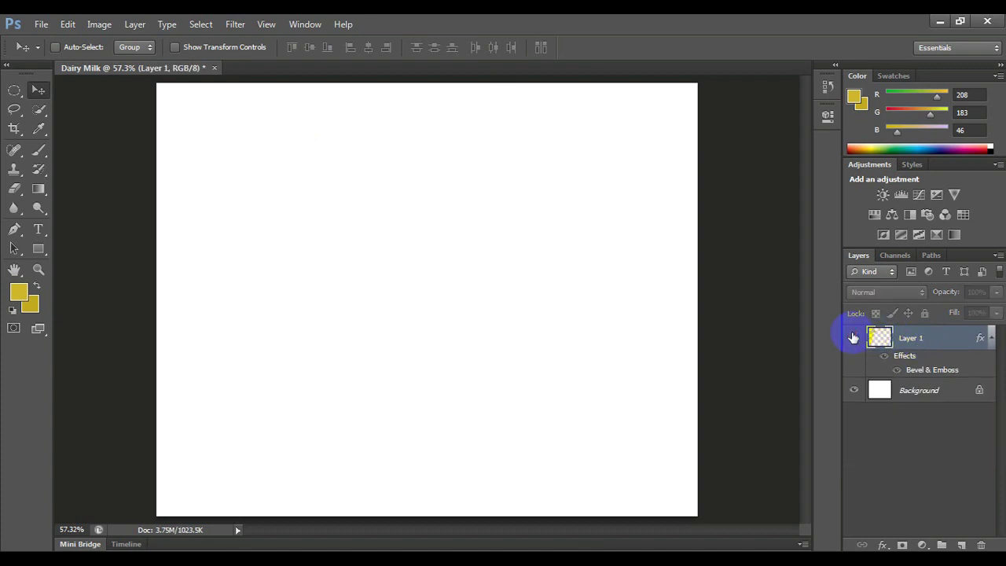
click(853, 337)
Show Layer 1, duplicate the gold piece with Ctrl+J, and place copies edge to edge
click(853, 337)
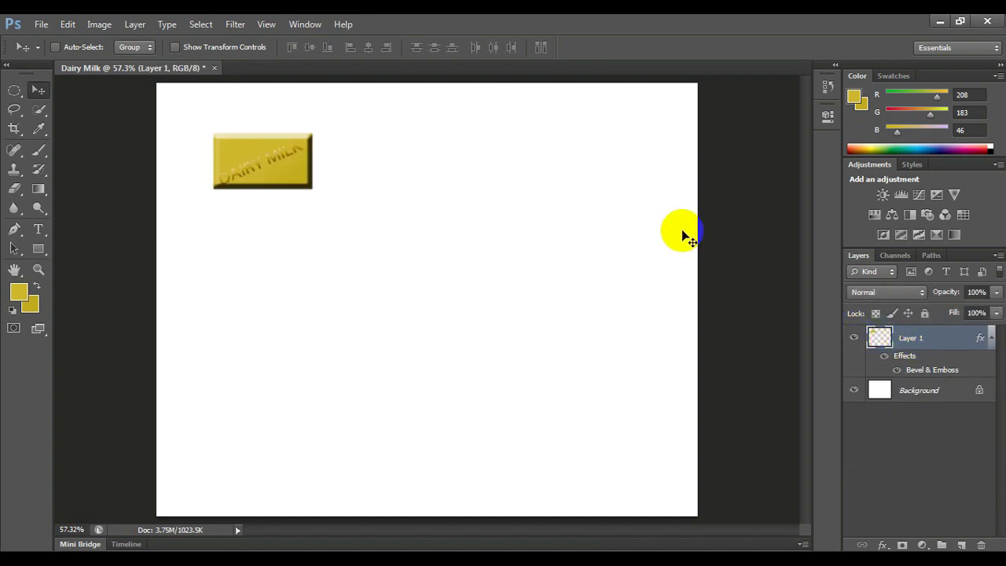
click(260, 161)
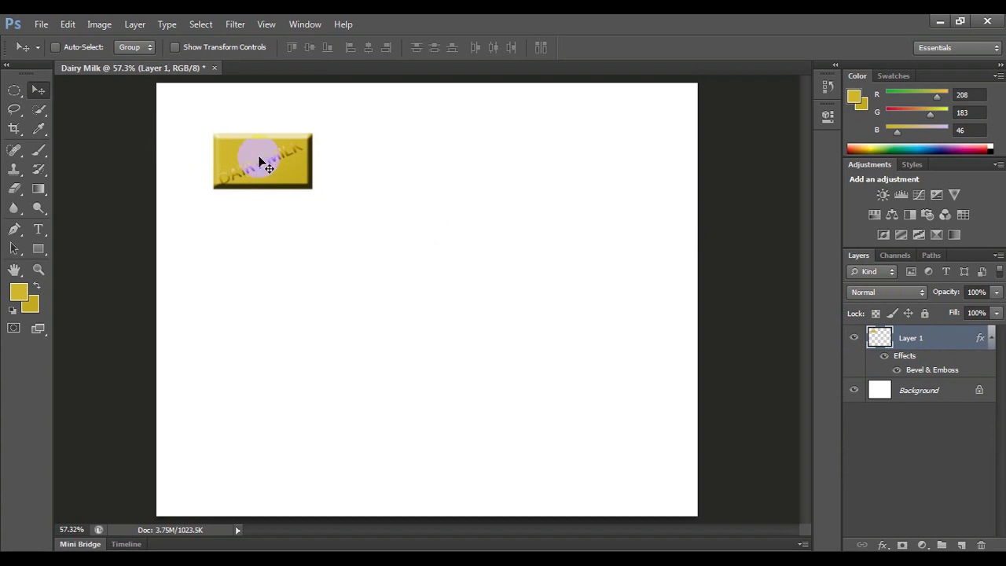
key(ctrl+j)
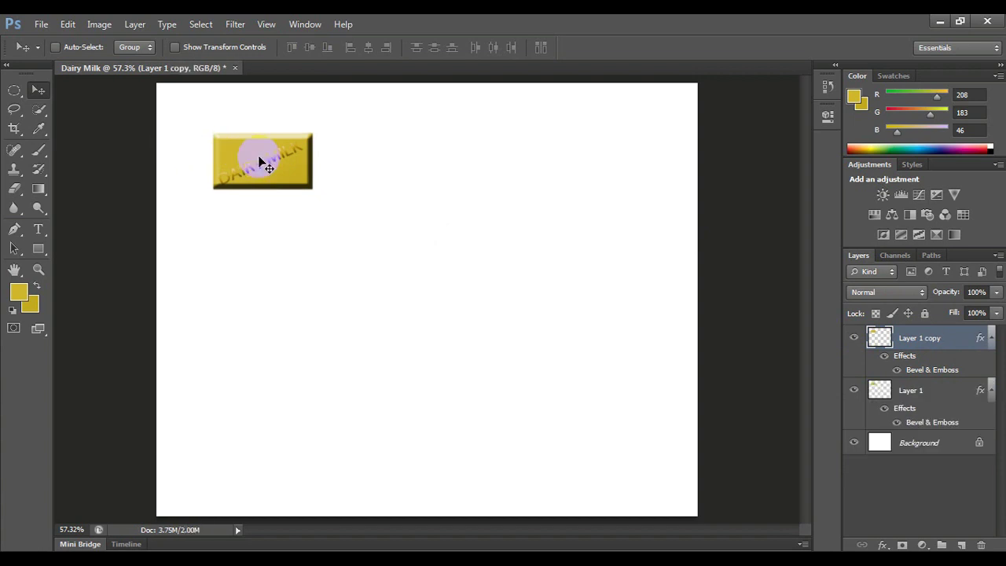
drag(259, 160, 360, 161)
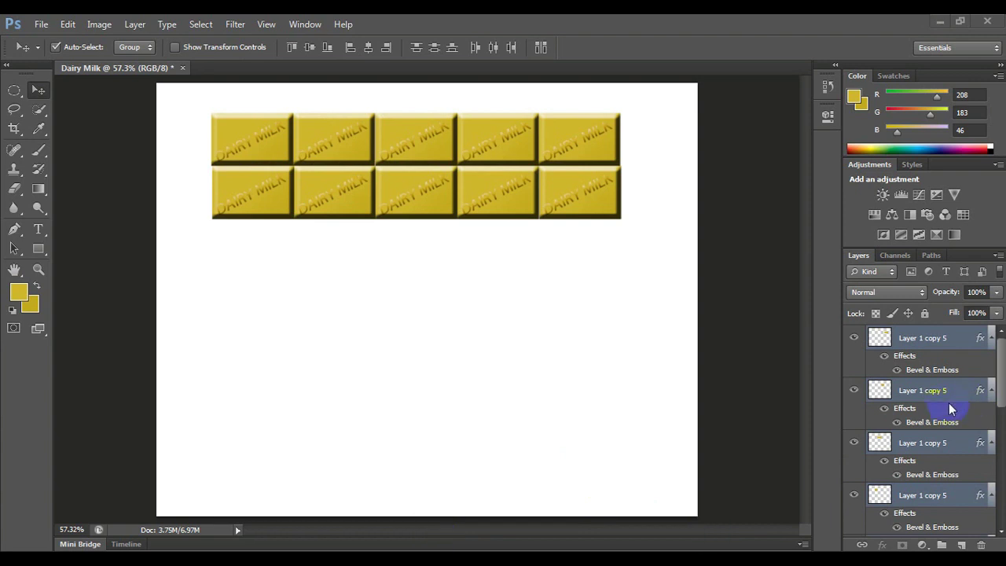
click(859, 359)
mouse_move(1002, 379)
mouse_down()
mouse_move(1002, 470)
mouse_move(988, 364)
mouse_up()
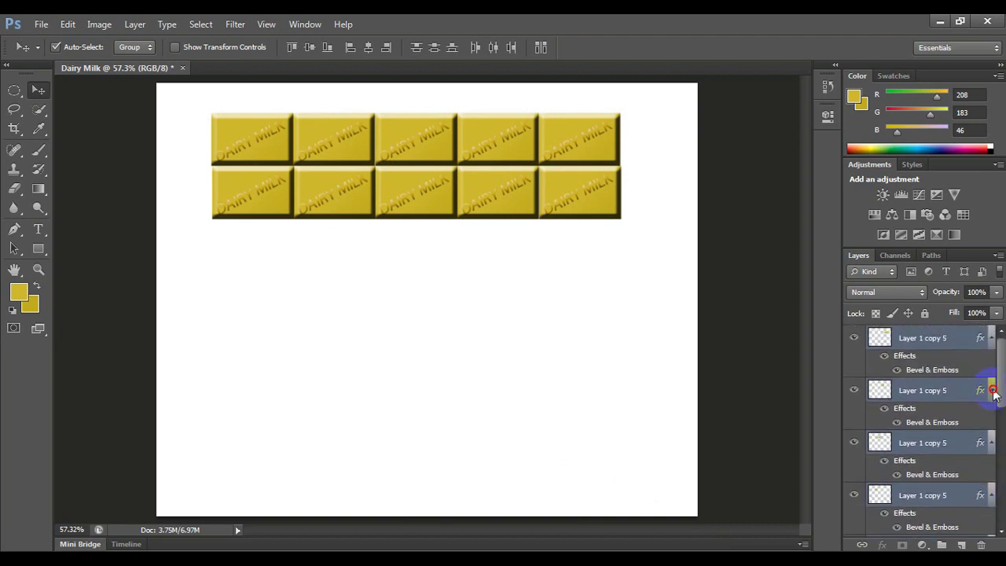
click(328, 224)
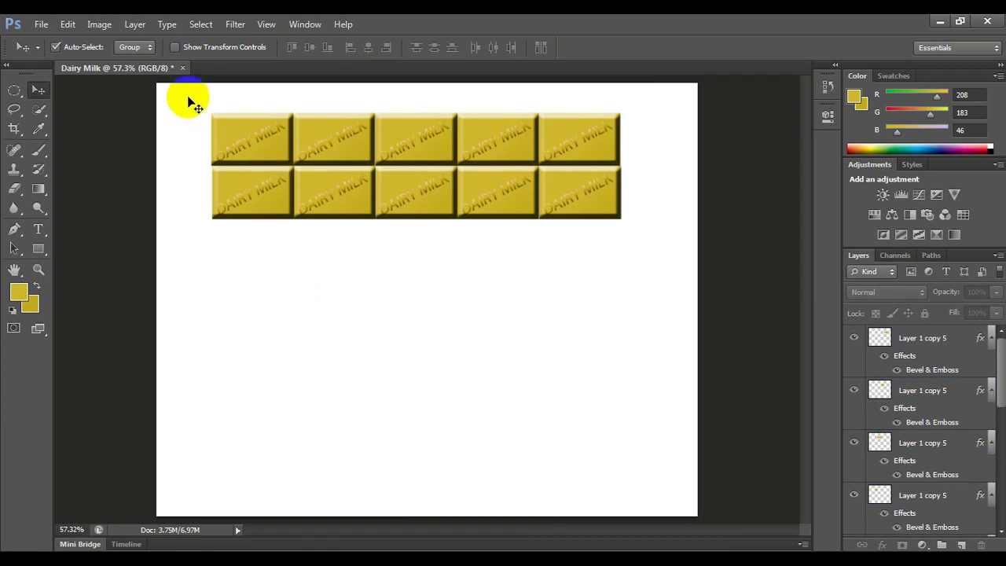
Select all tile layers and move the grid down-right, then back up
mouse_move(187, 95)
mouse_down()
mouse_move(252, 140)
mouse_move(665, 237)
mouse_up()
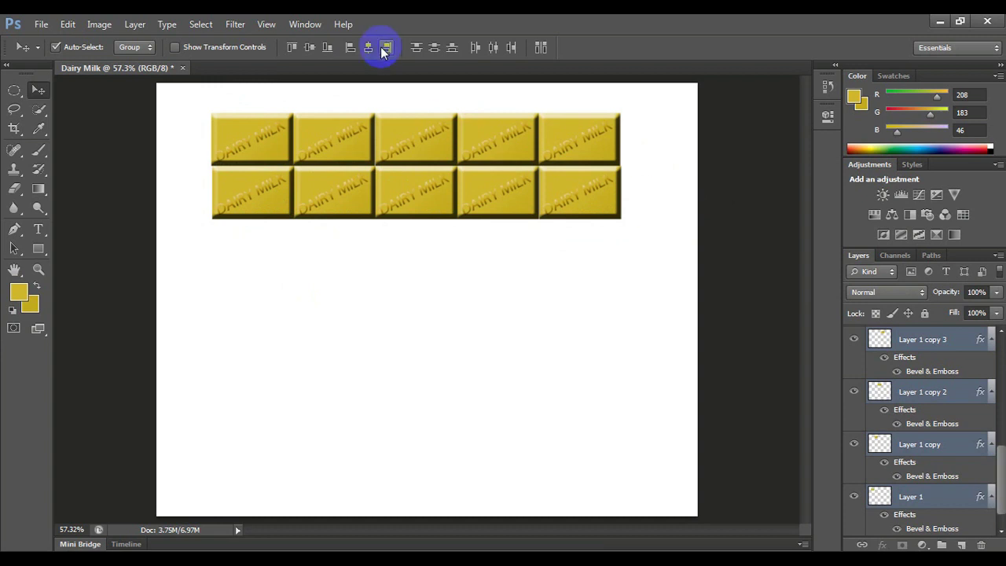
click(56, 48)
mouse_move(178, 91)
mouse_down()
mouse_move(203, 163)
mouse_move(196, 153)
mouse_up()
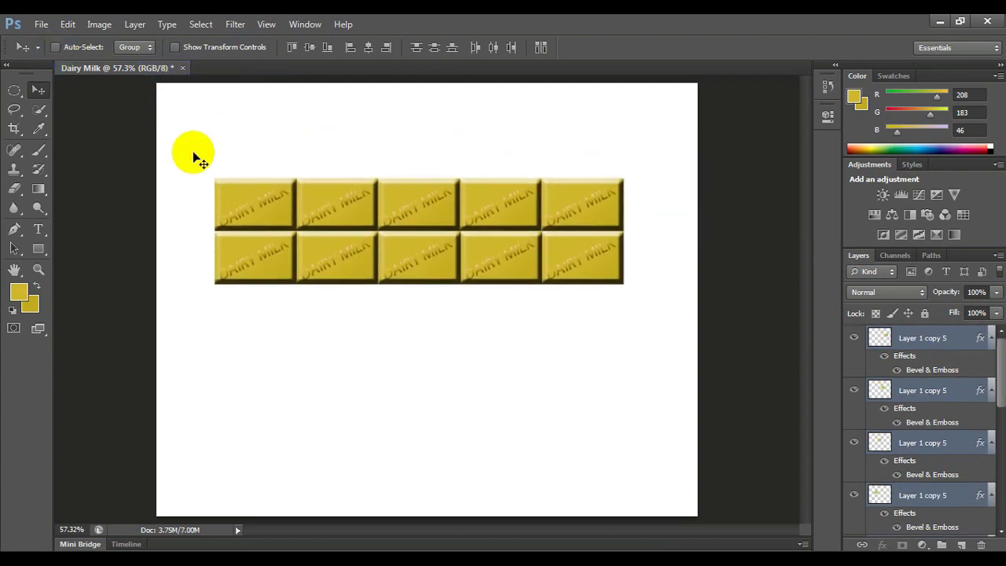
mouse_move(254, 201)
mouse_down()
mouse_move(246, 128)
mouse_move(259, 141)
mouse_up()
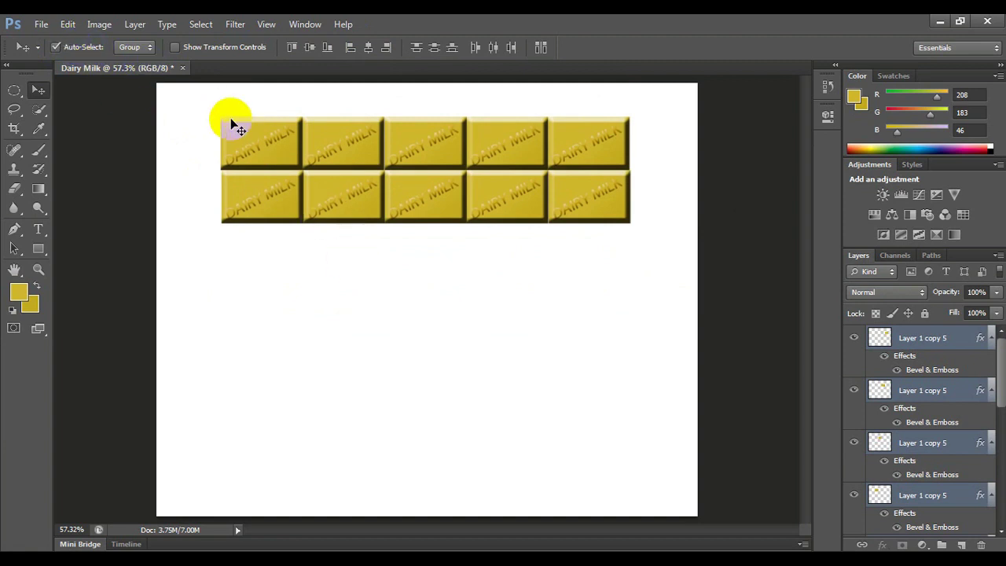
click(334, 214)
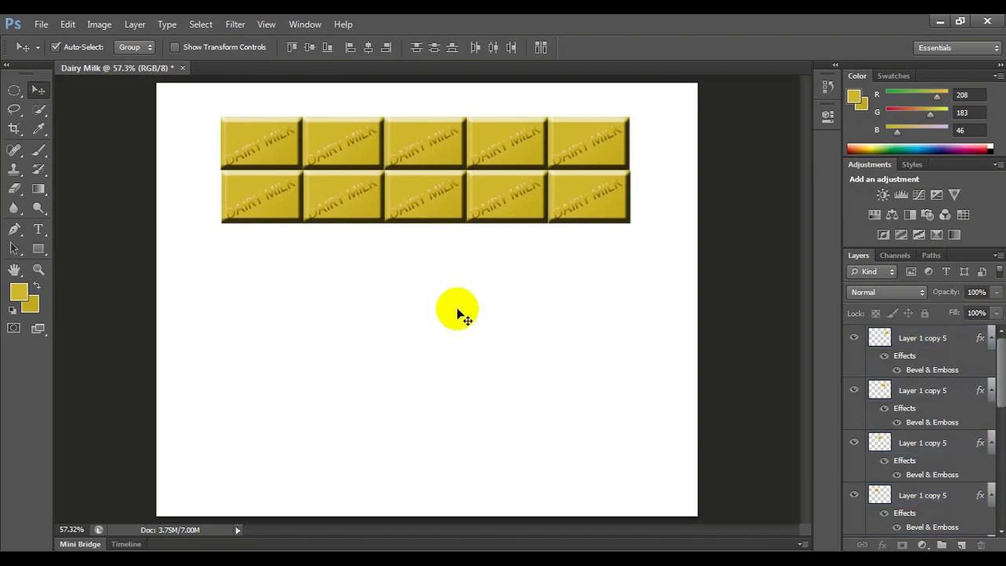
Pull the fourth bottom-row tile out of the bar and reposition it
click(521, 201)
click(516, 200)
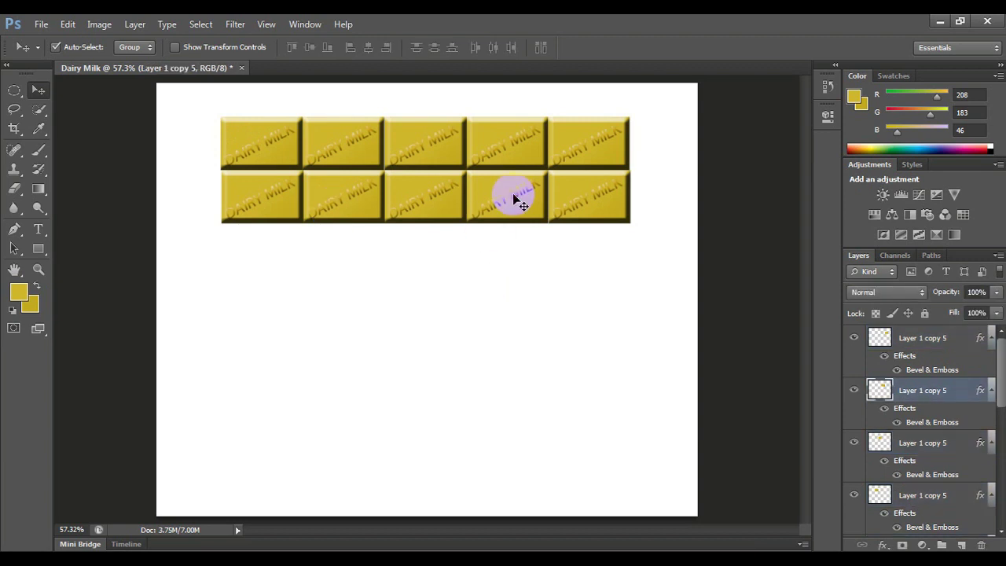
drag(516, 200, 529, 313)
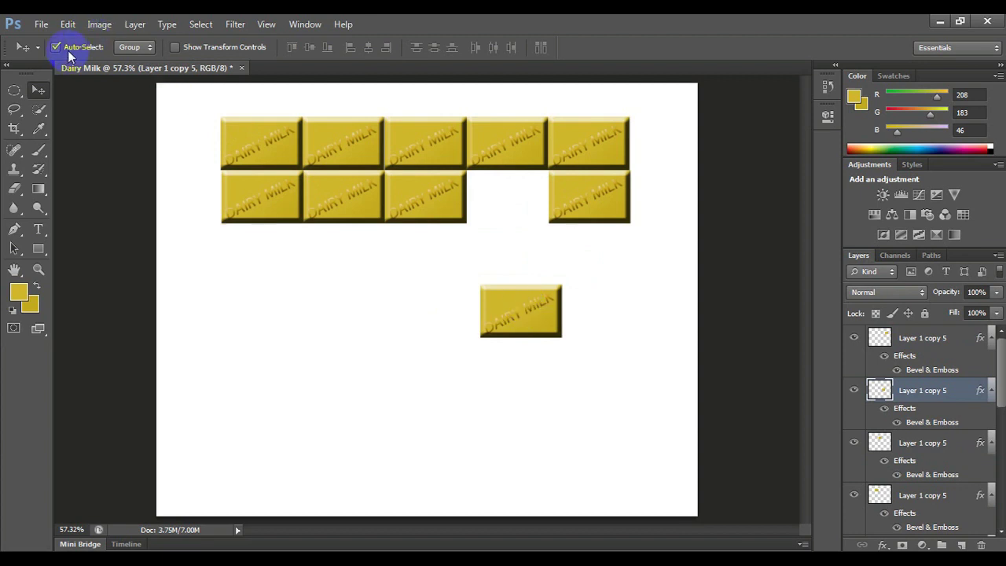
click(72, 49)
click(515, 324)
click(244, 168)
mouse_move(243, 136)
mouse_down()
mouse_move(278, 272)
mouse_move(240, 149)
mouse_up()
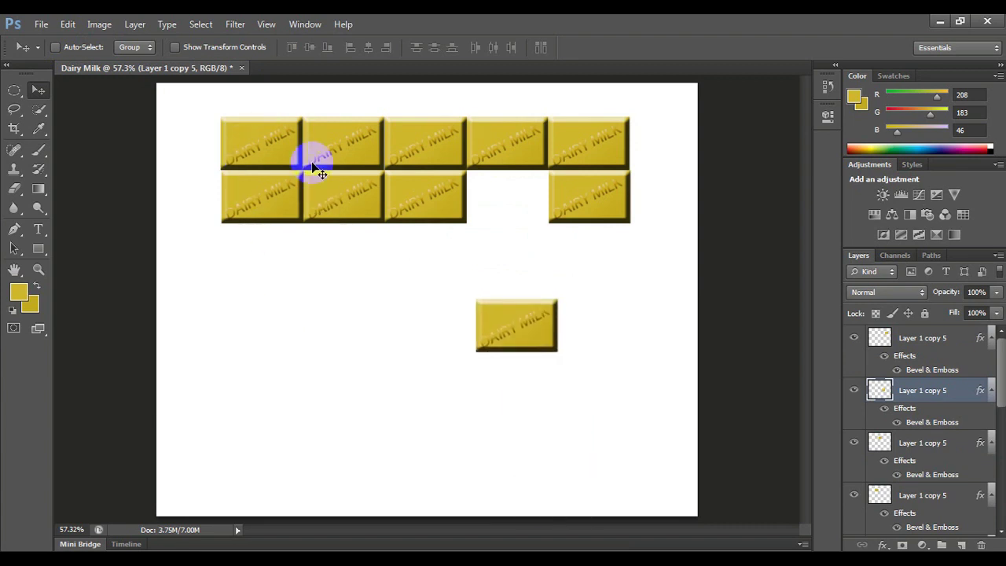
click(811, 332)
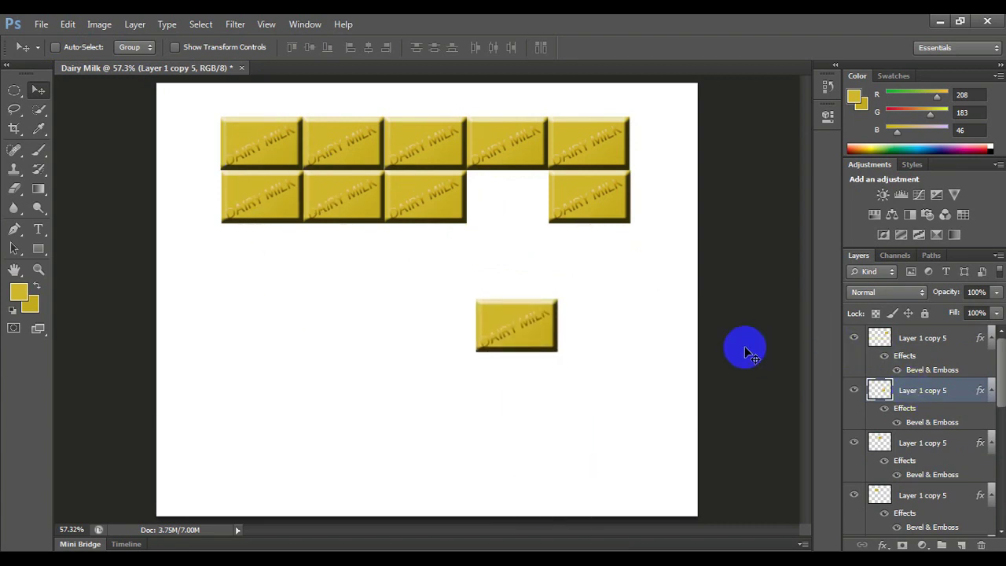
click(929, 408)
drag(523, 310, 514, 299)
Rearrange several tiles, undo back to the two-row grid, and select all tile layers
click(64, 53)
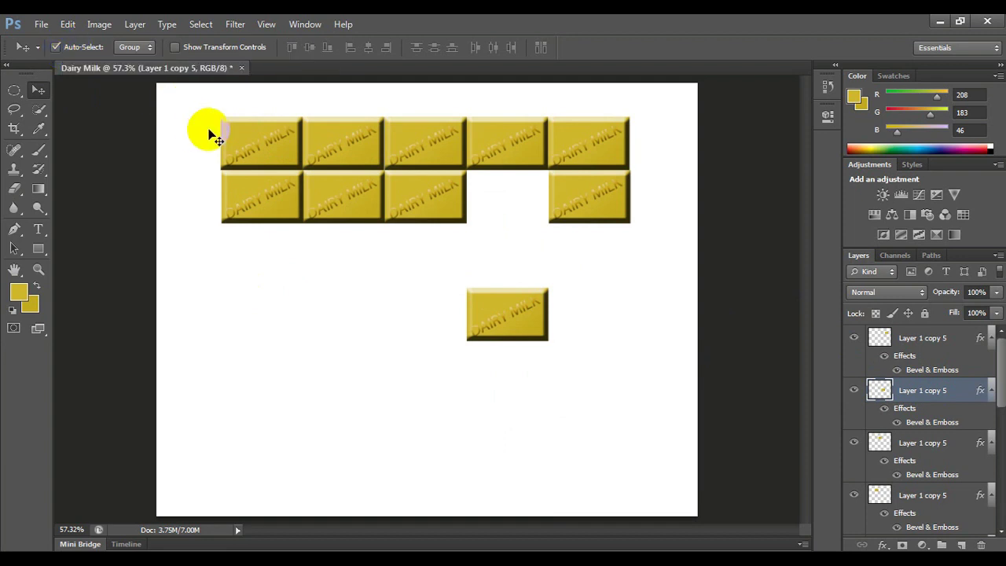
drag(264, 140, 287, 254)
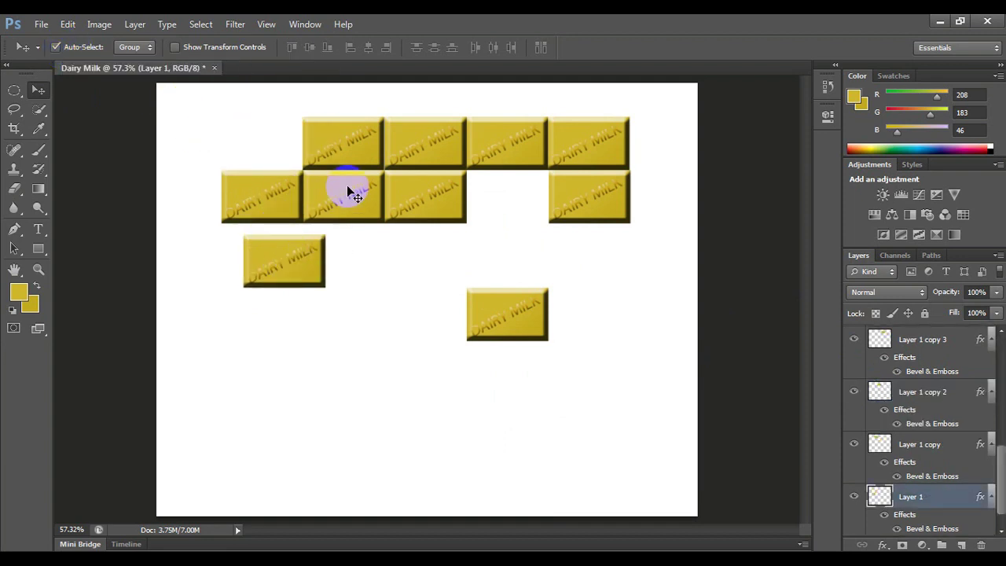
drag(350, 191, 401, 436)
drag(271, 211, 231, 142)
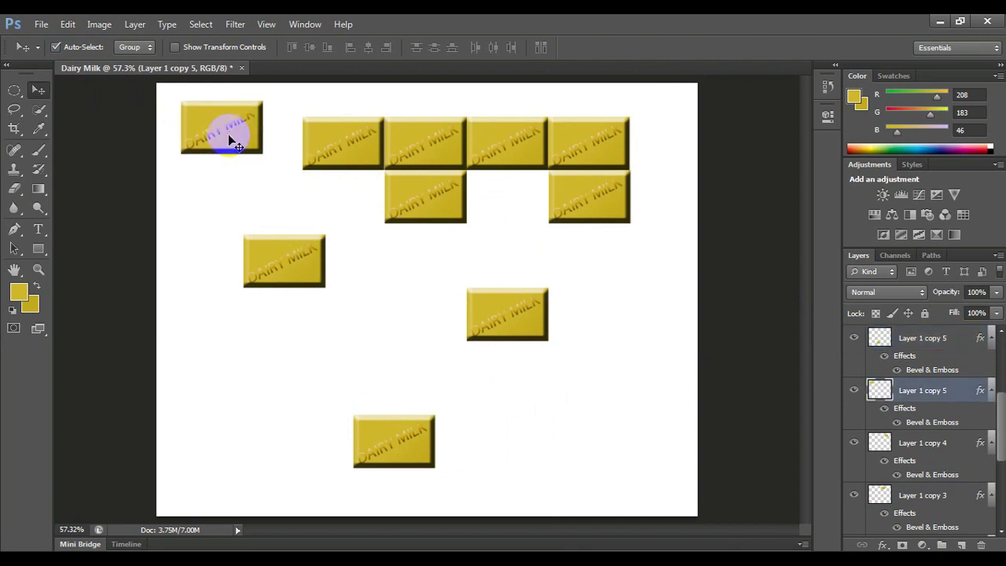
key(ctrl+z)
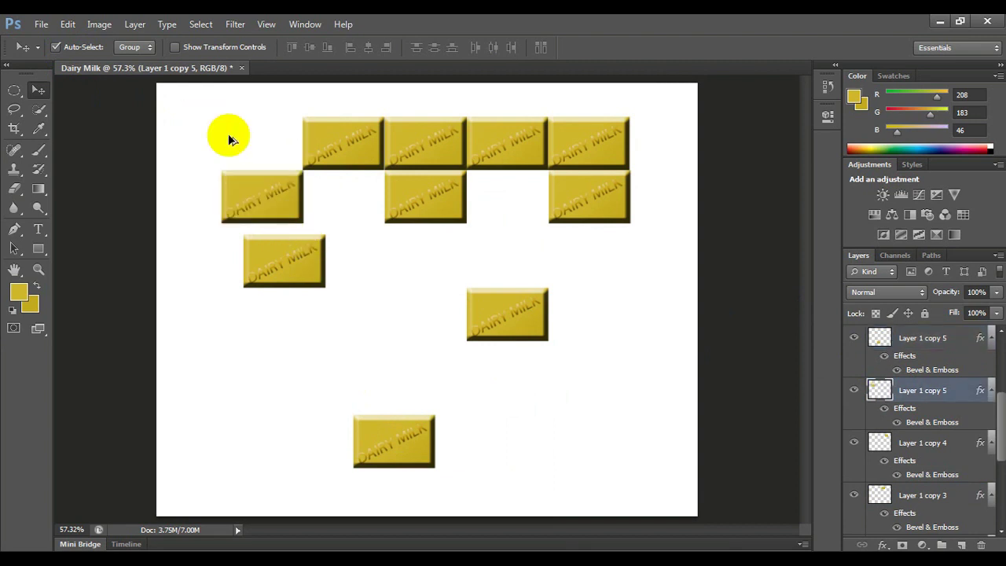
key(ctrl+alt+z)
key(ctrl+alt+z)
key(ctrl+alt+z)
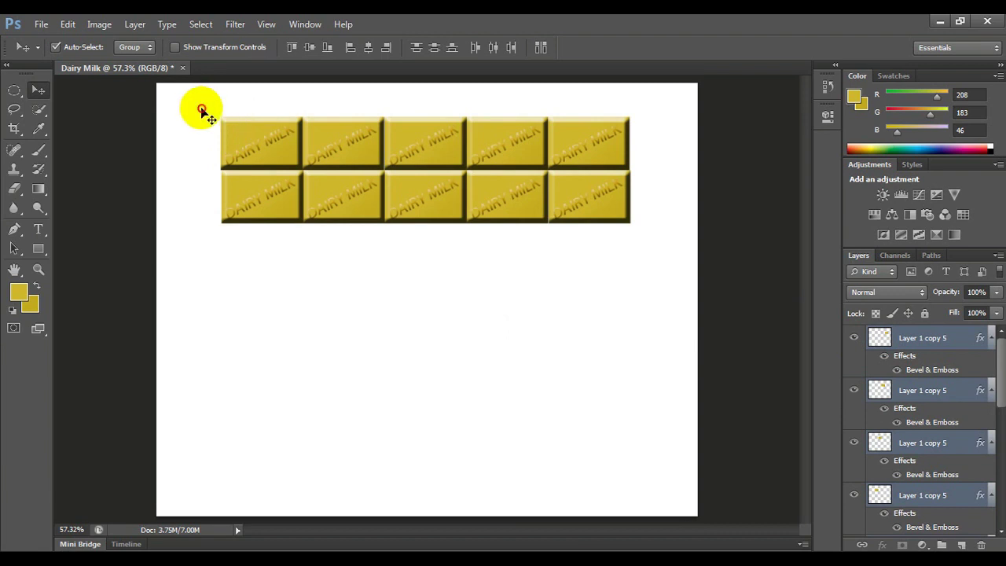
mouse_move(201, 107)
mouse_down()
mouse_move(593, 196)
mouse_move(641, 241)
mouse_up()
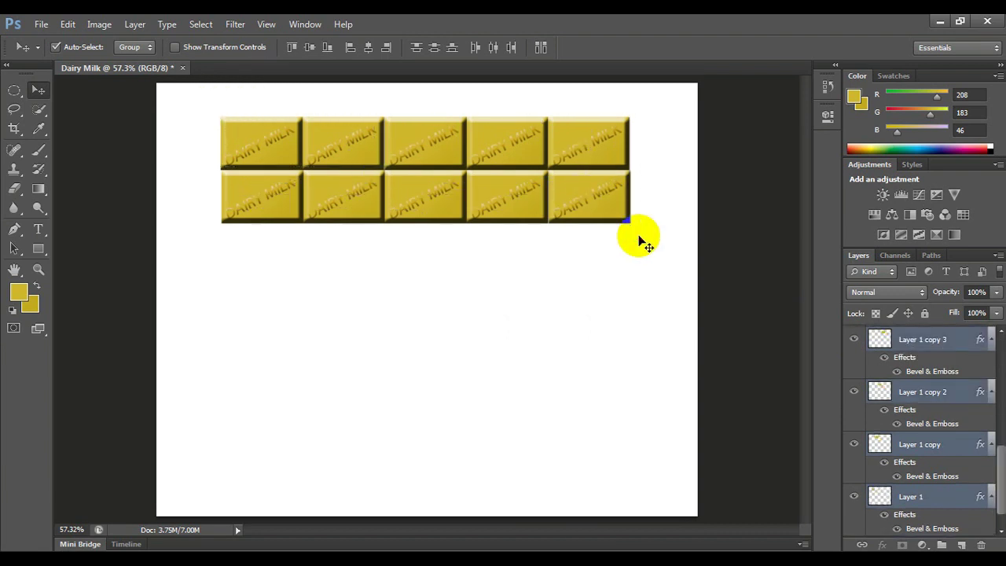
Merge the tiles into one bar, duplicate it, and move the copy below the original
key(ctrl+e)
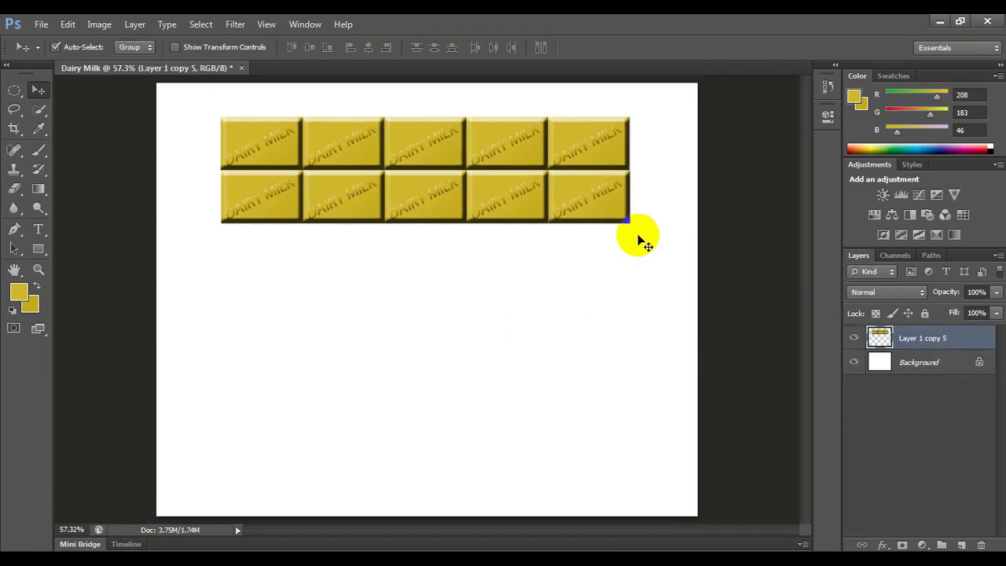
drag(536, 196, 519, 184)
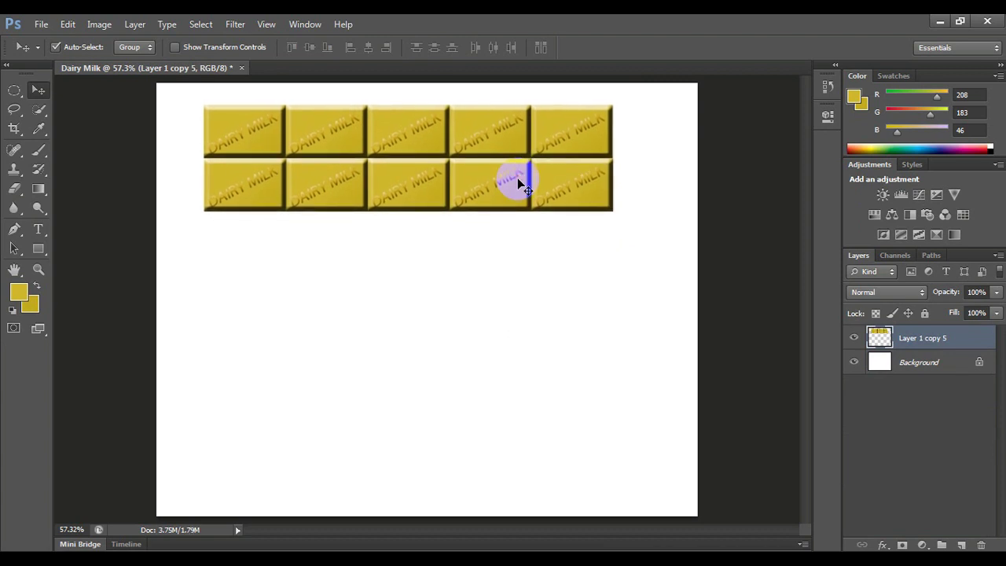
key(ctrl+j)
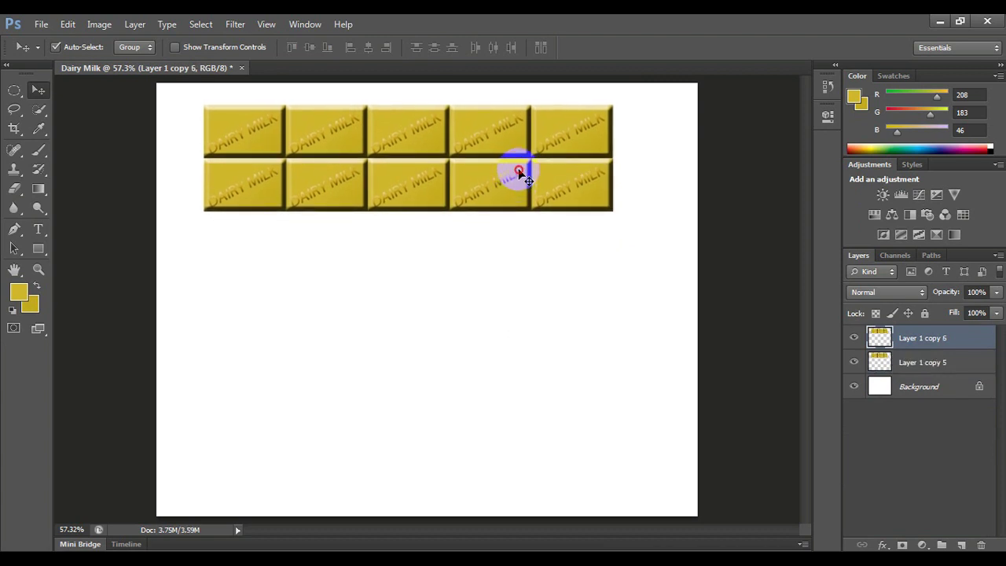
drag(518, 171, 523, 313)
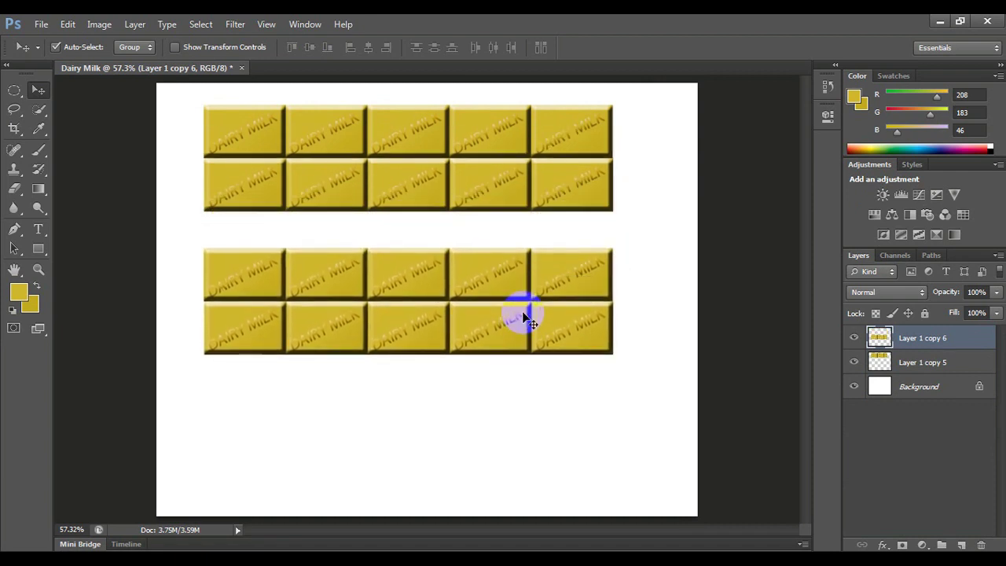
Rotate the bar copy to -19.17° and scale it to 70.5% with Free Transform
key(ctrl+t)
drag(593, 429, 581, 341)
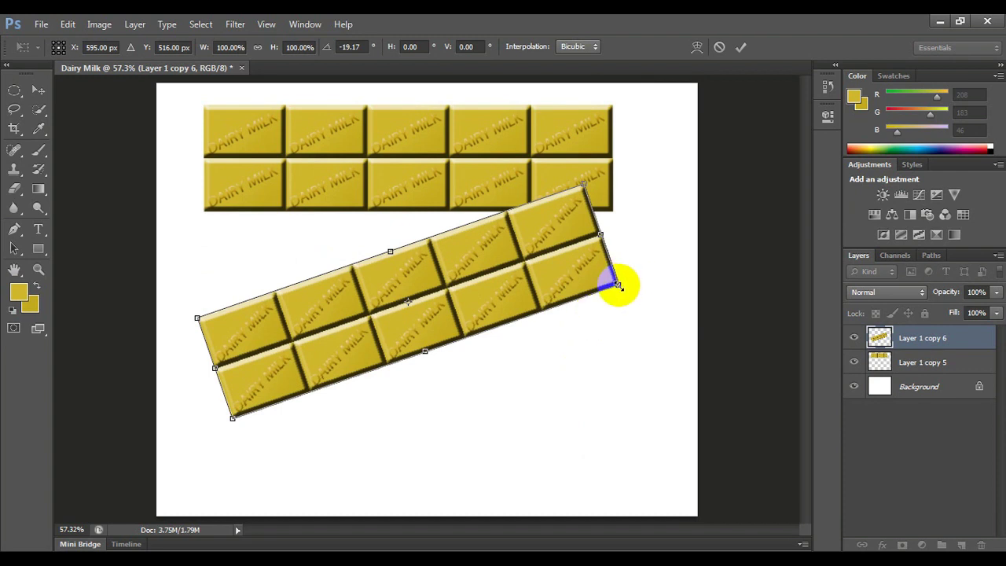
mouse_move(619, 286)
mouse_down()
mouse_move(503, 298)
mouse_move(476, 337)
mouse_move(491, 343)
mouse_move(506, 326)
mouse_up()
key(Return)
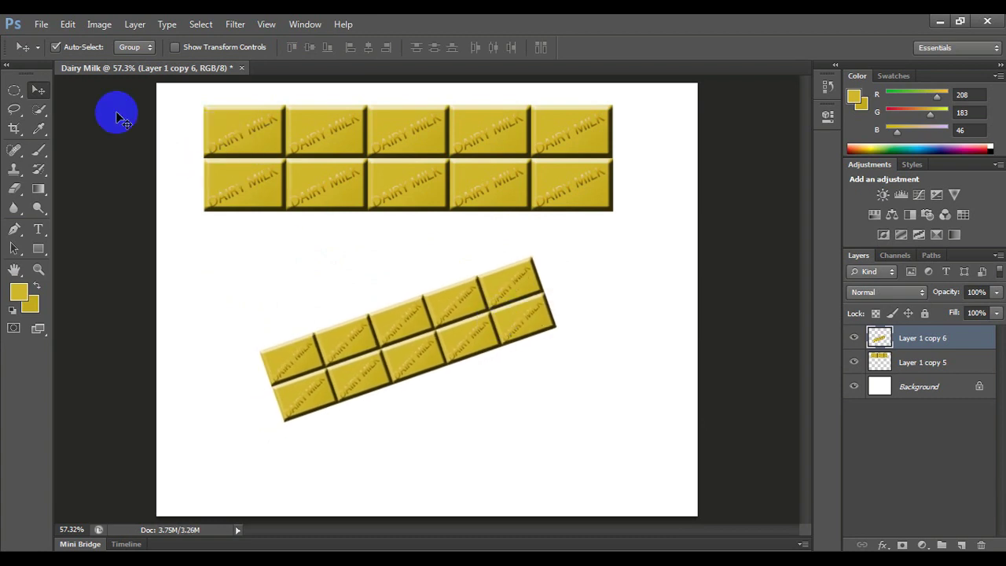
Delete a circular area from the tilted bar's upper-right end to make a bite
click(12, 91)
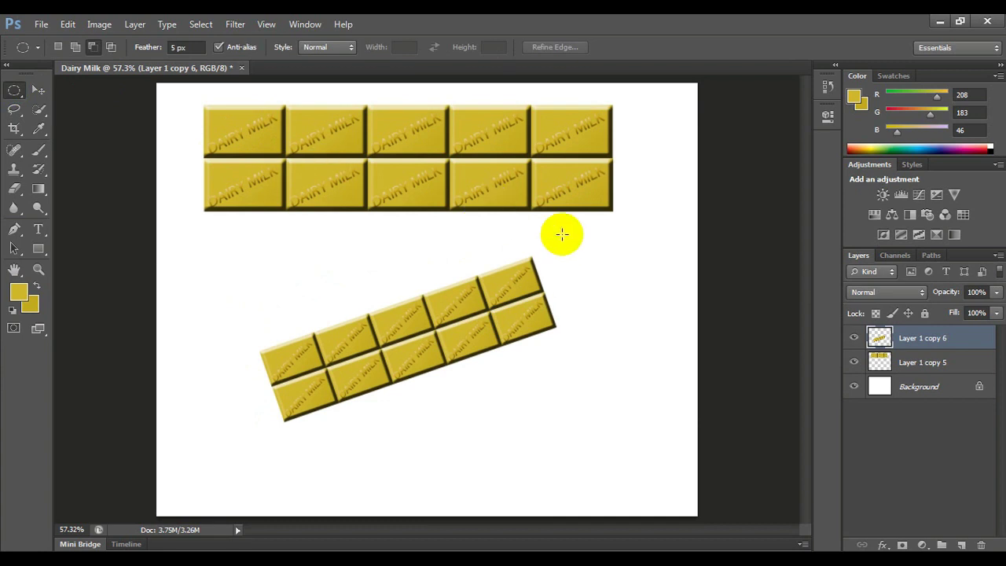
drag(495, 232, 555, 292)
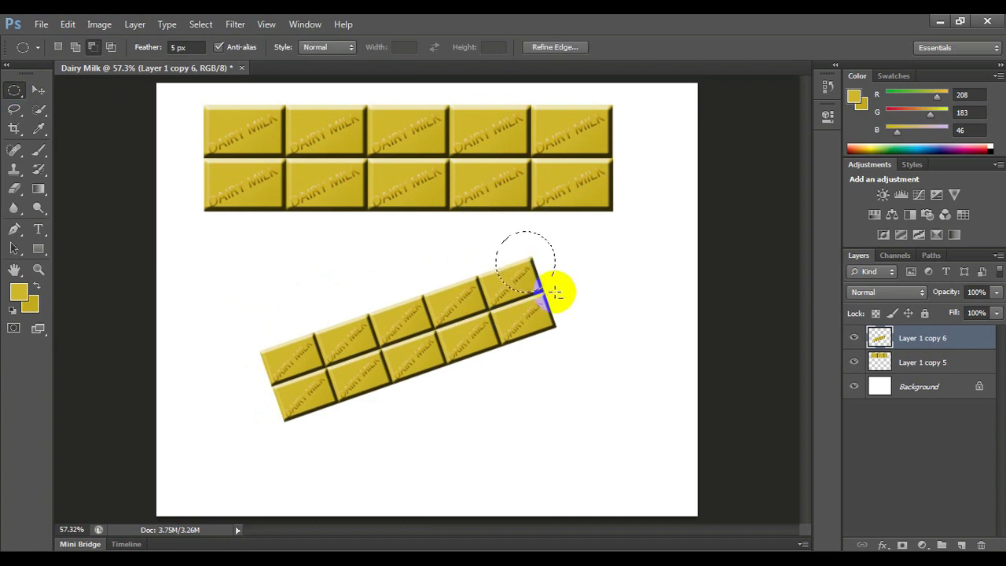
key(Delete)
key(ctrl+d)
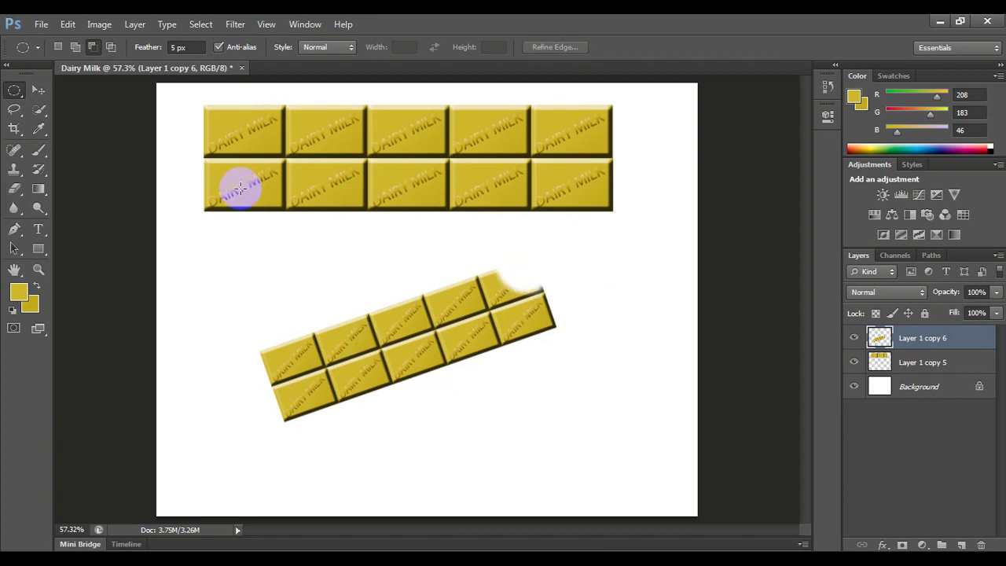
Reposition the tilted bar up-right and shift the top bar slightly right
key(v)
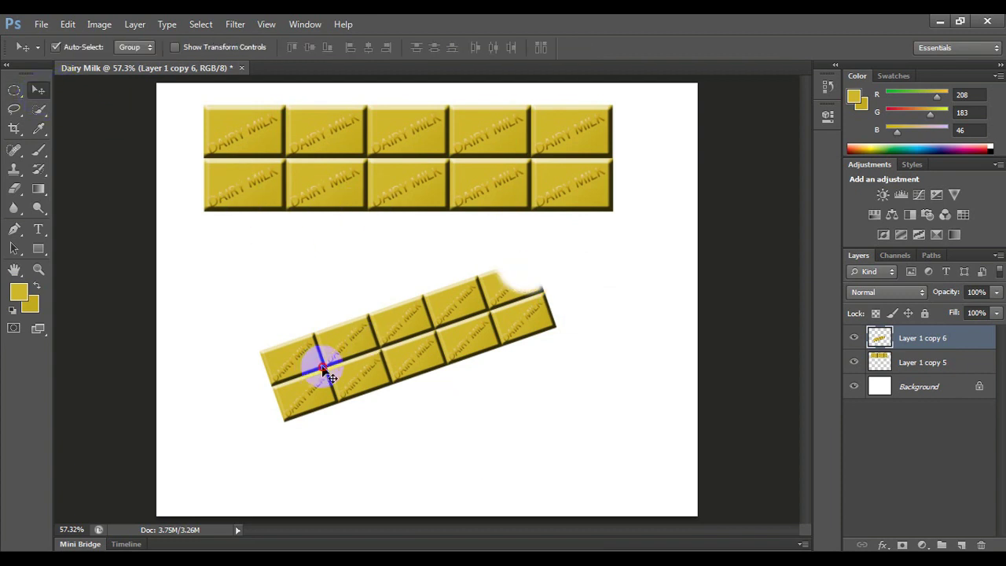
drag(321, 368, 314, 322)
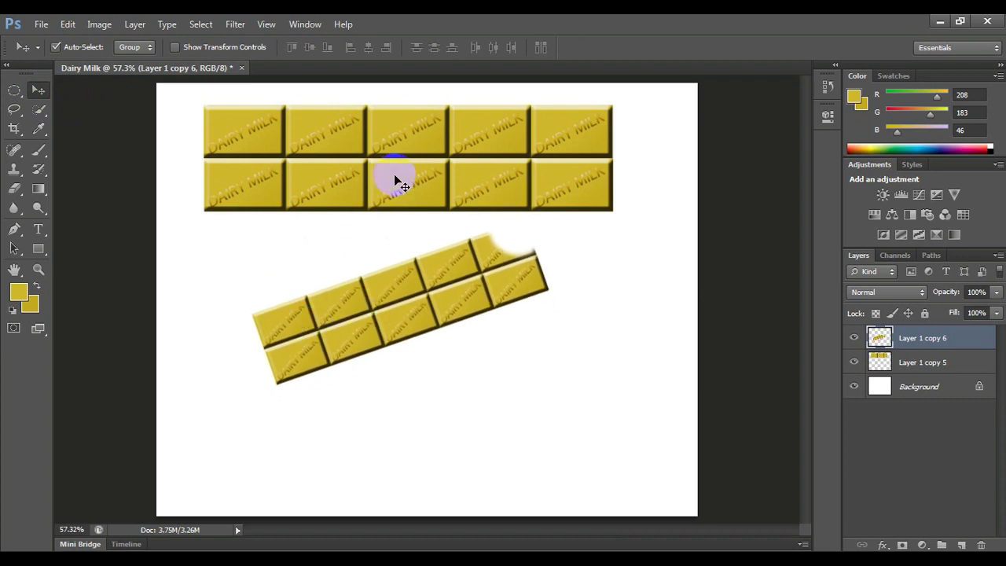
mouse_move(393, 174)
mouse_down()
mouse_move(391, 160)
mouse_move(400, 160)
mouse_up()
drag(397, 309, 406, 295)
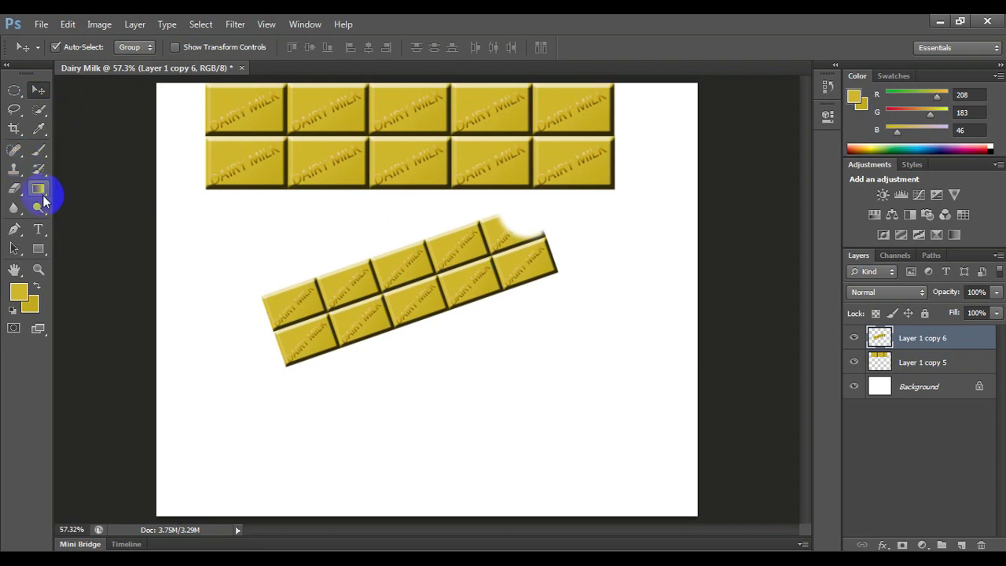
drag(364, 135, 379, 136)
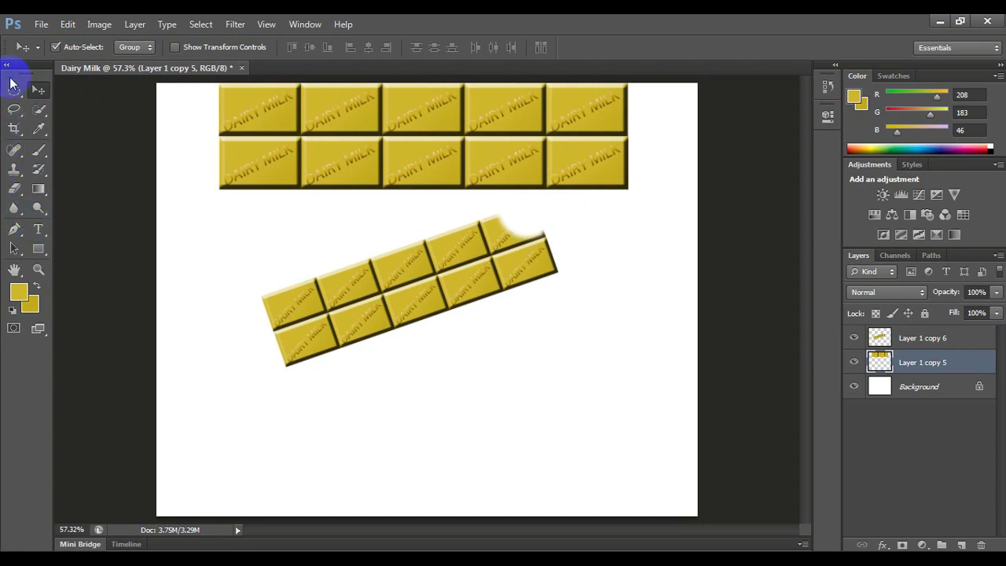
Set Elliptical Marquee feather to 0 and draw a circle at the lower left
click(14, 92)
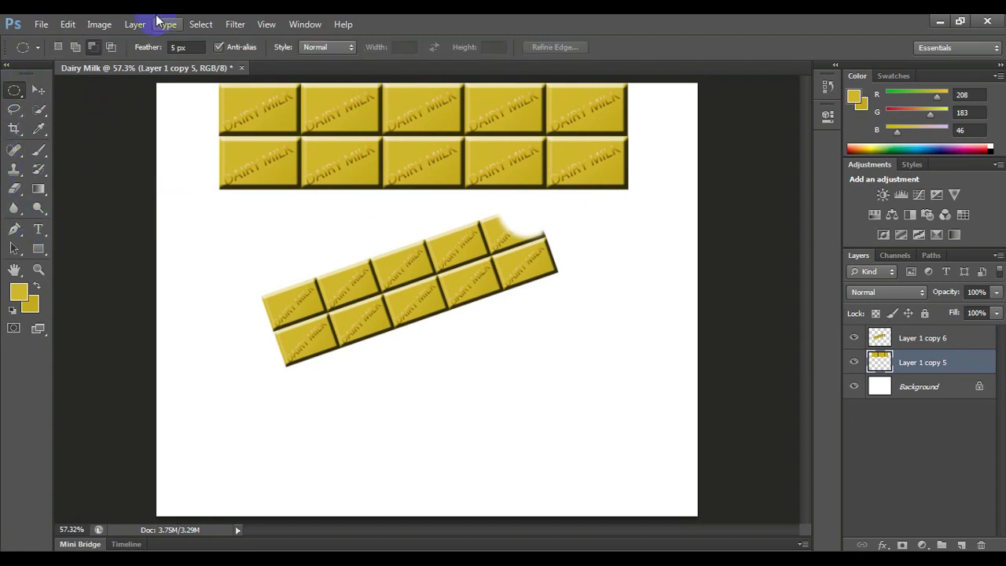
click(178, 48)
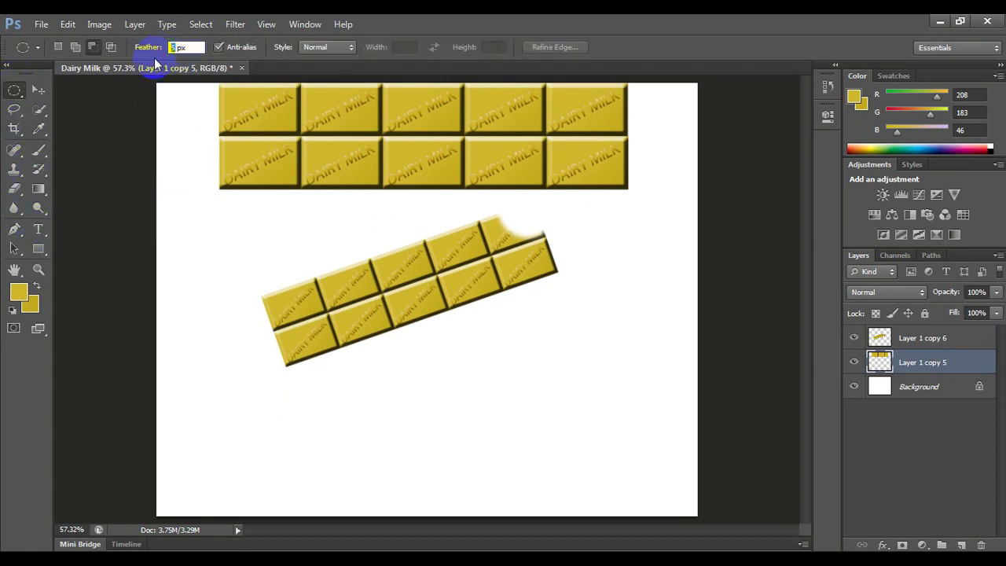
text(0)
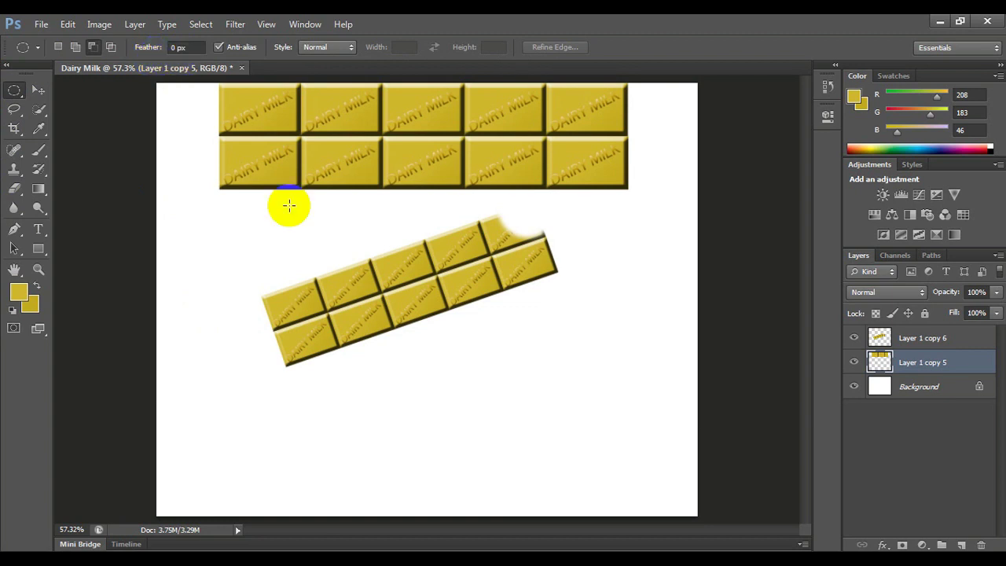
drag(190, 344, 267, 429)
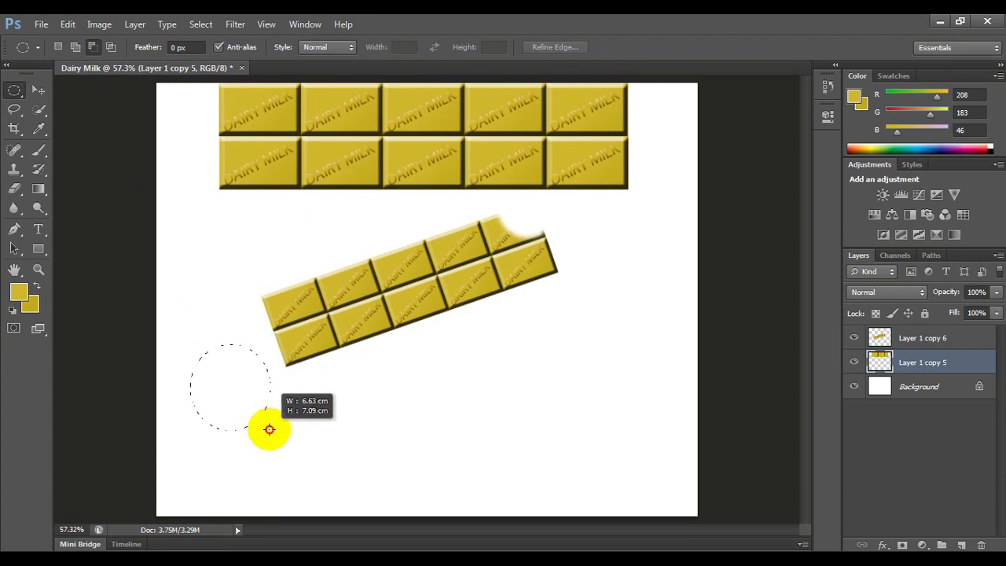
drag(267, 429, 272, 431)
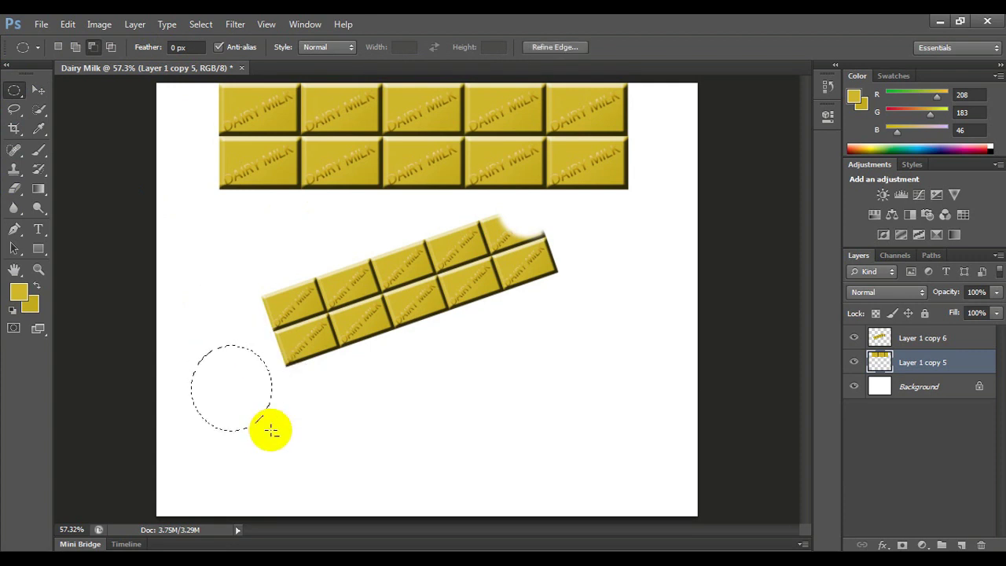
Add a new empty layer and set the foreground colour to red
click(919, 340)
click(960, 544)
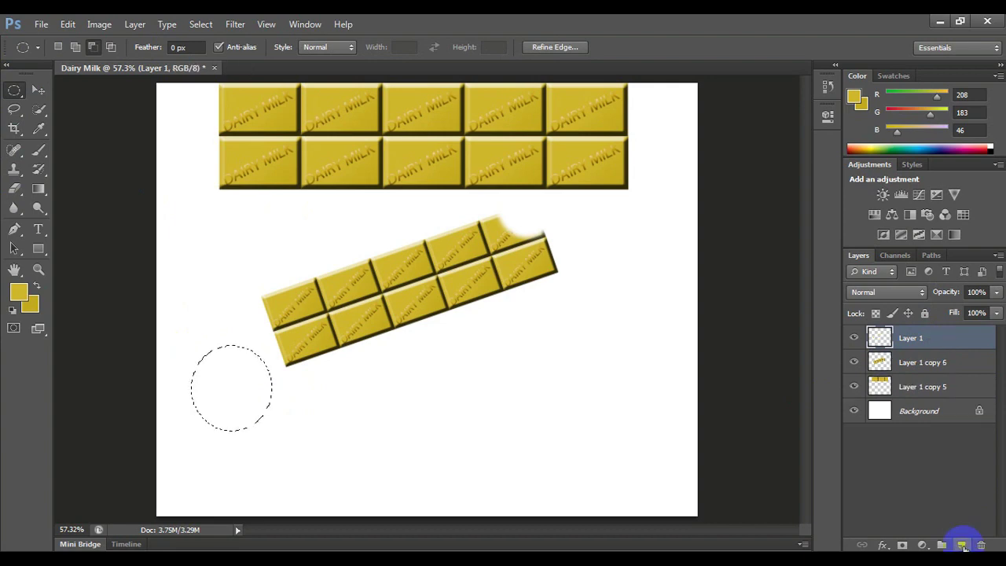
key(i)
click(17, 289)
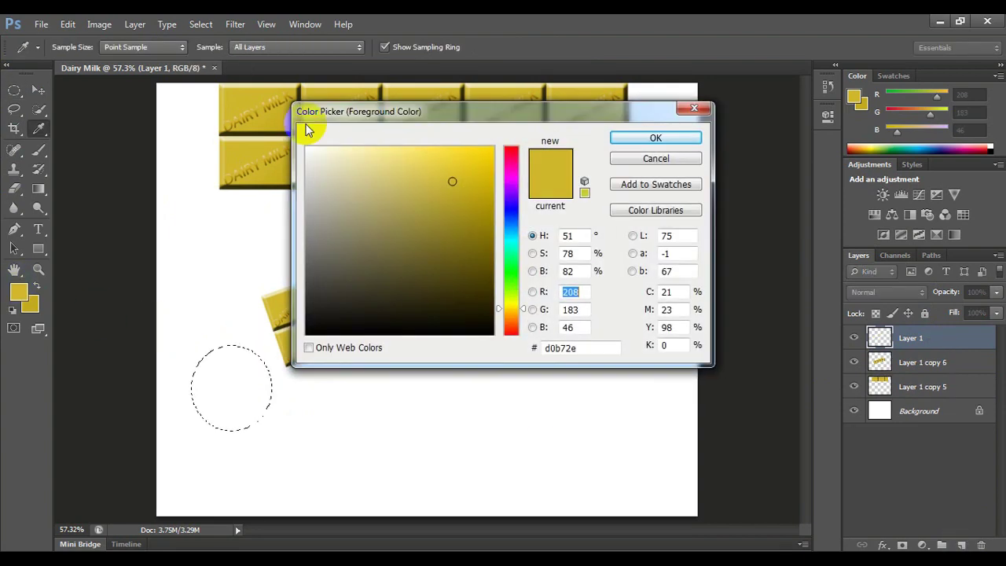
drag(510, 158, 498, 133)
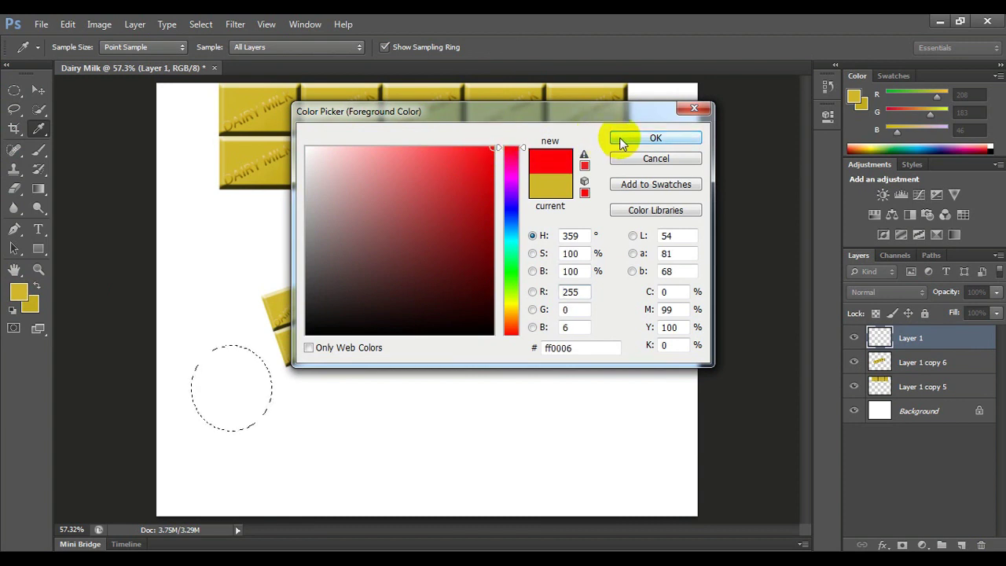
key(m)
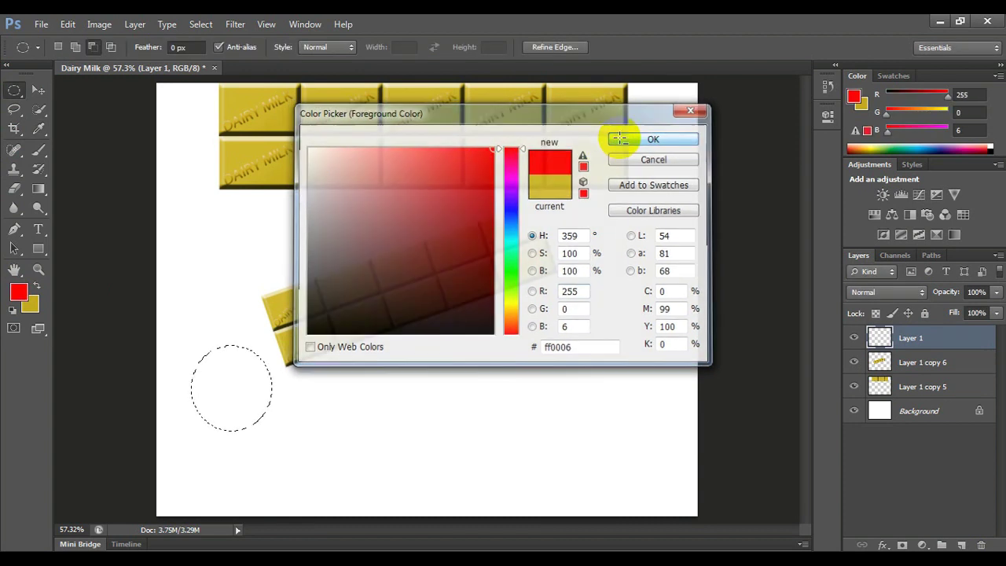
click(655, 138)
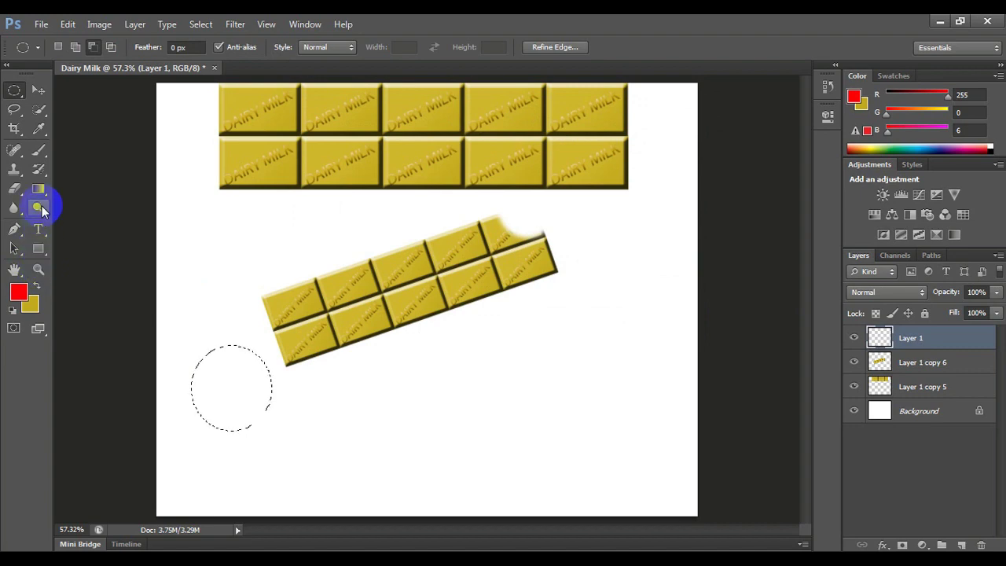
Set the background colour to pure white and adjust the circular selection
click(30, 304)
click(306, 147)
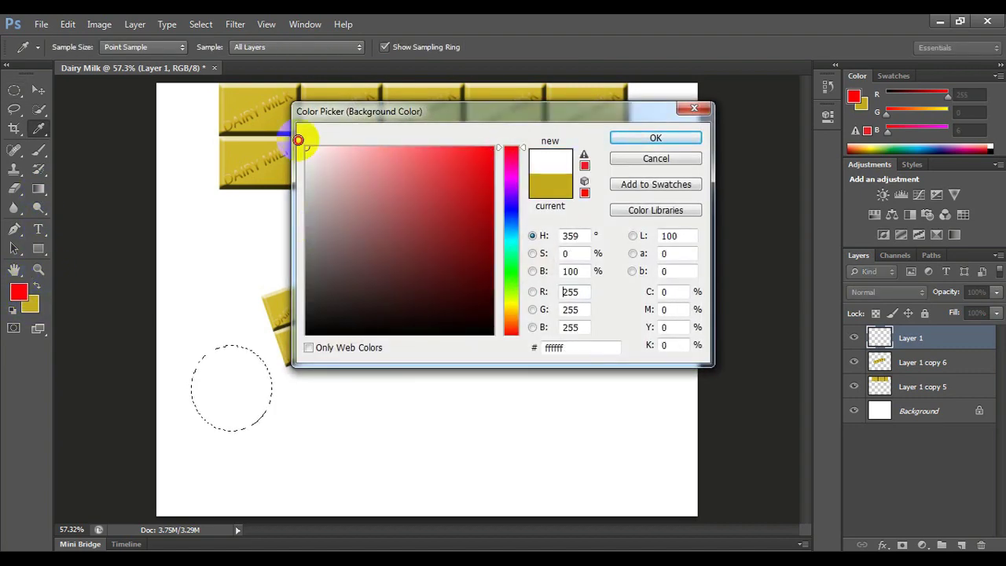
click(657, 139)
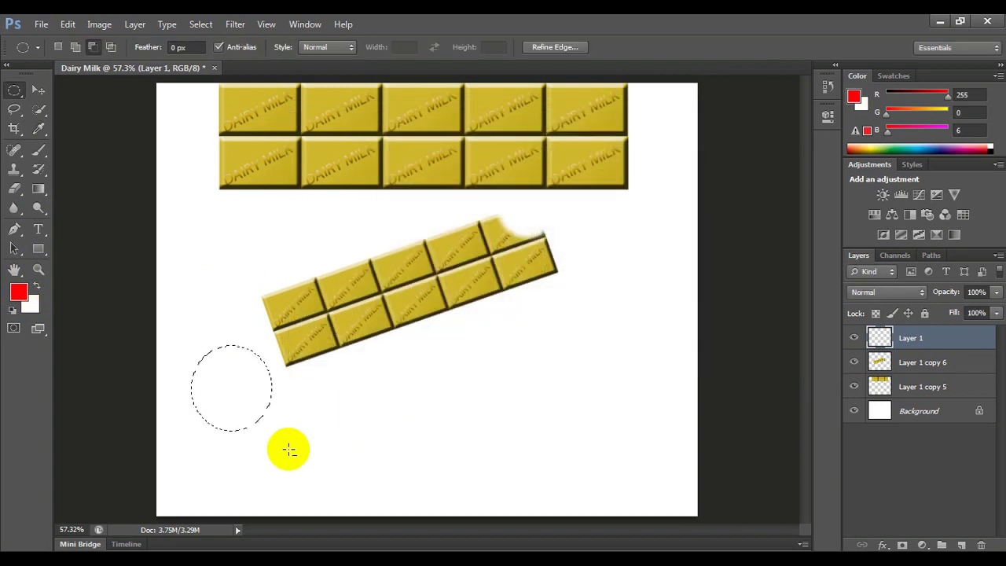
drag(205, 384, 224, 385)
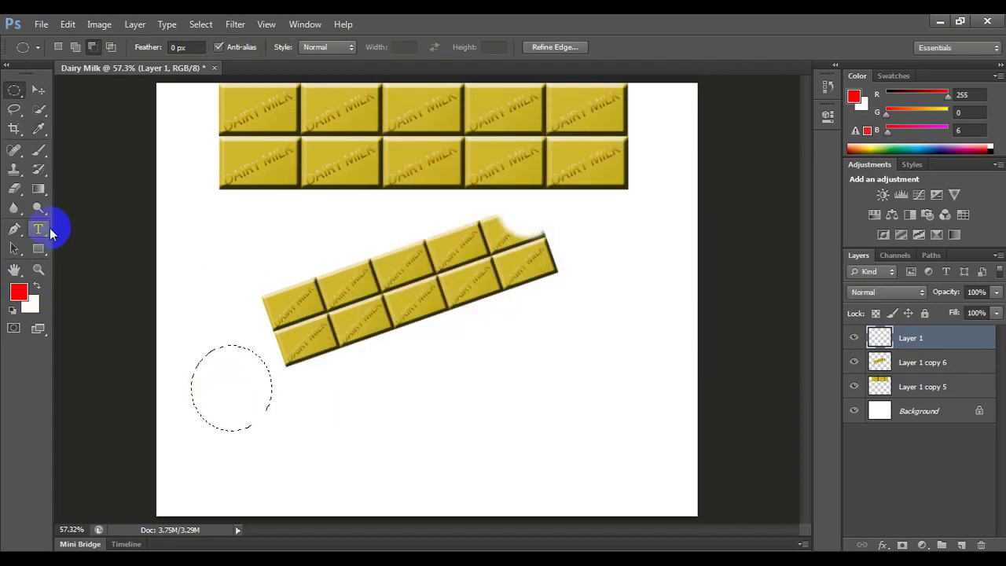
Fill the circular selection with a red-to-white linear gradient, solid red on the left
click(41, 190)
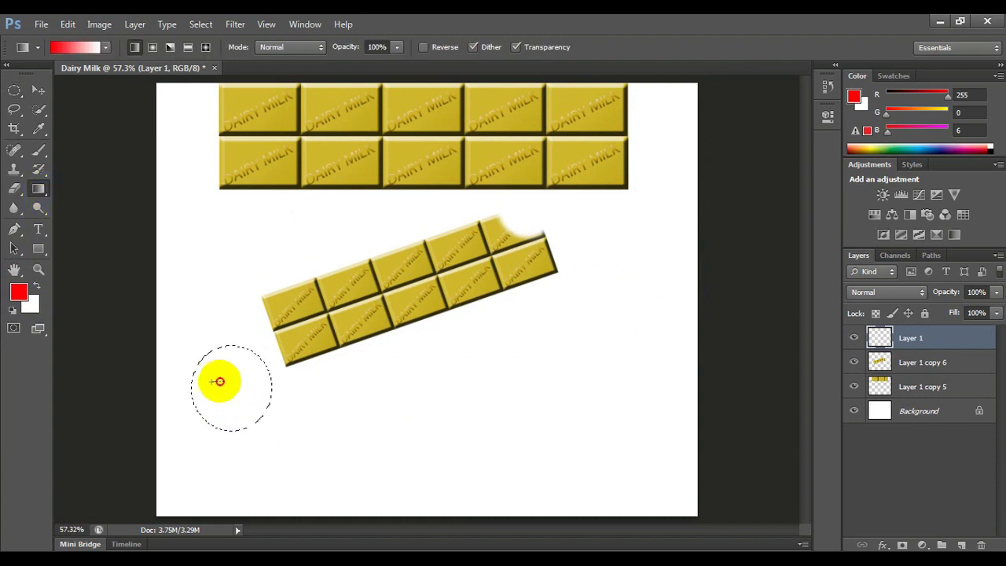
drag(192, 382, 237, 380)
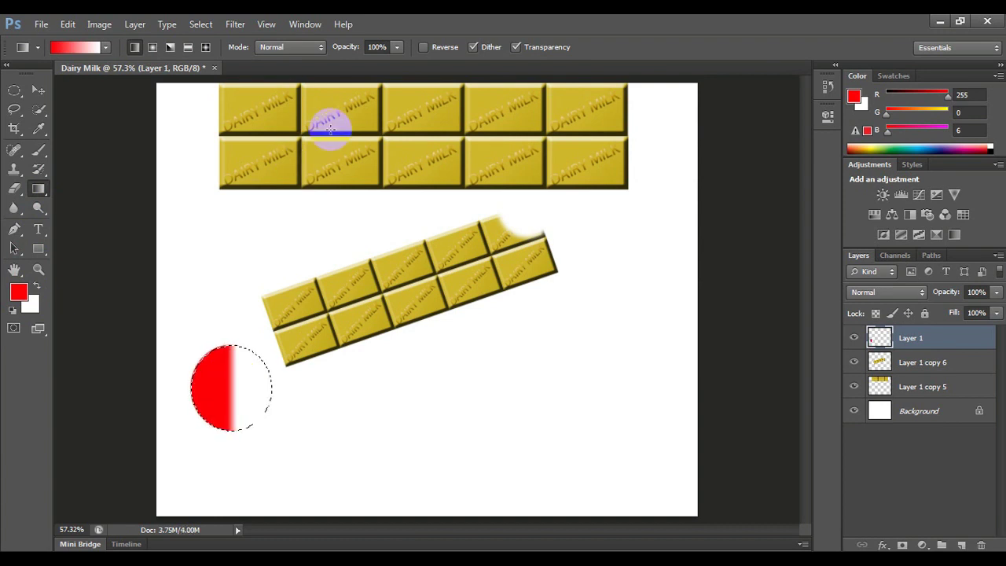
click(236, 25)
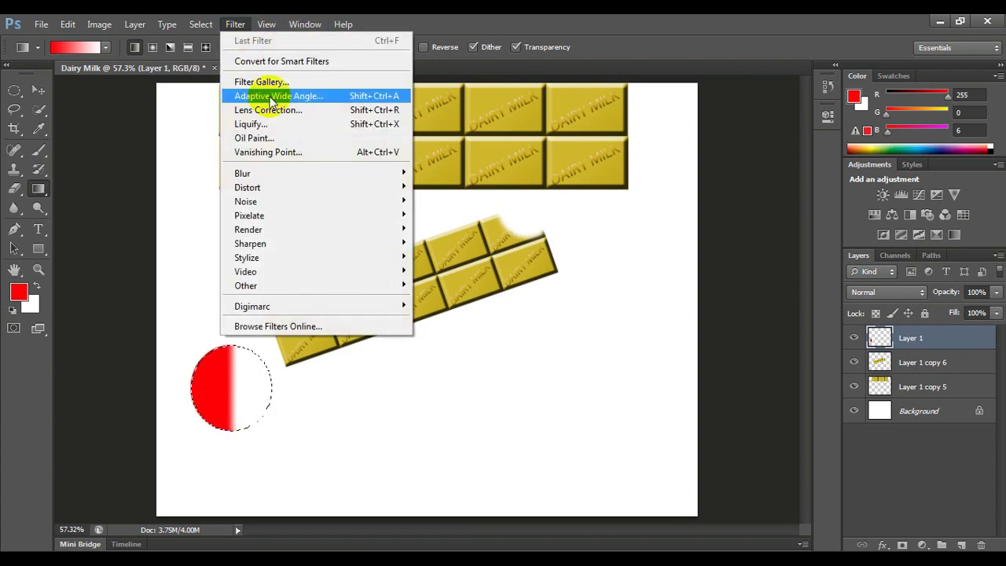
mouse_move(247, 187)
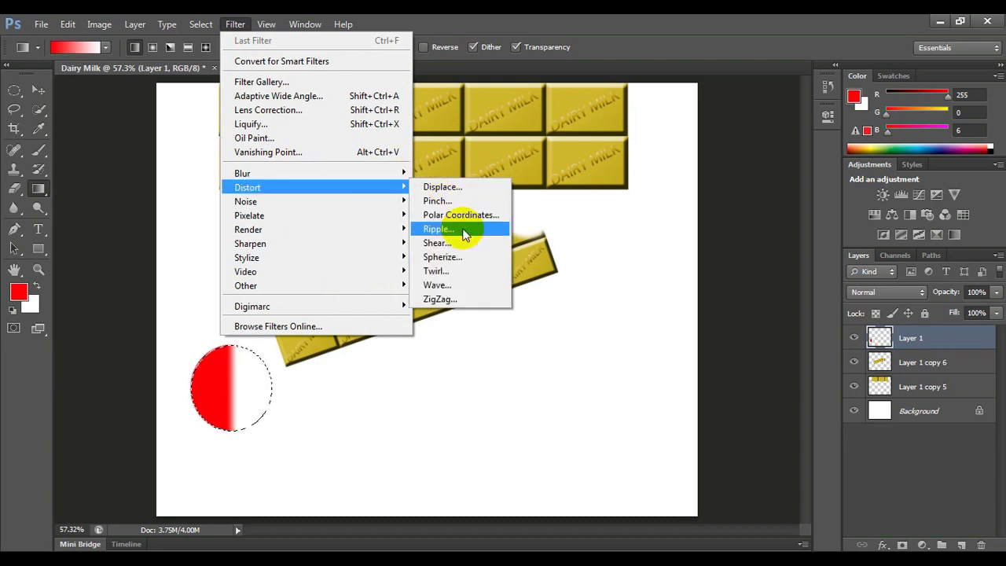
Twirl the red-and-white circle at angle 999 and add an empty Layer 2 below Layer 1
click(462, 271)
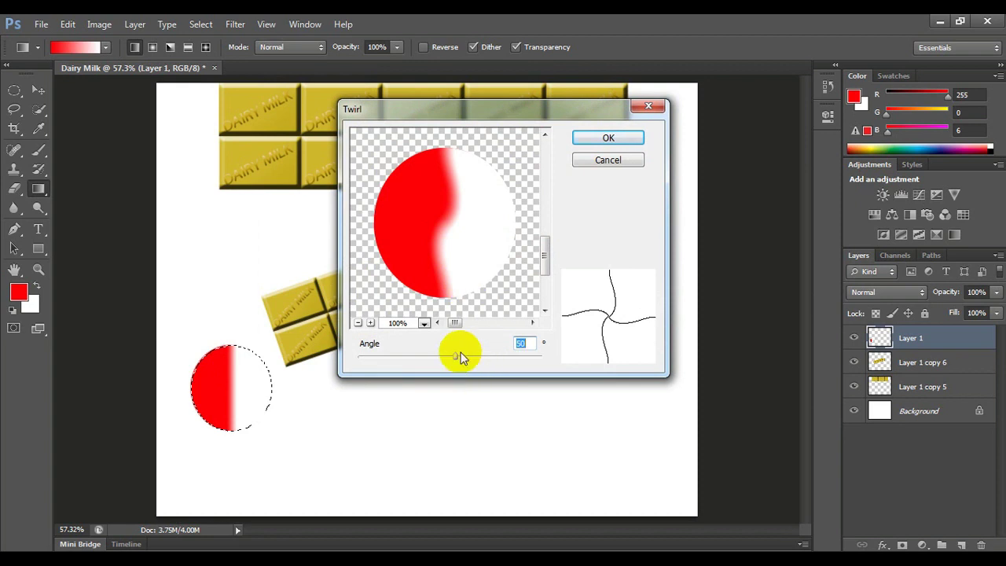
drag(454, 357, 542, 364)
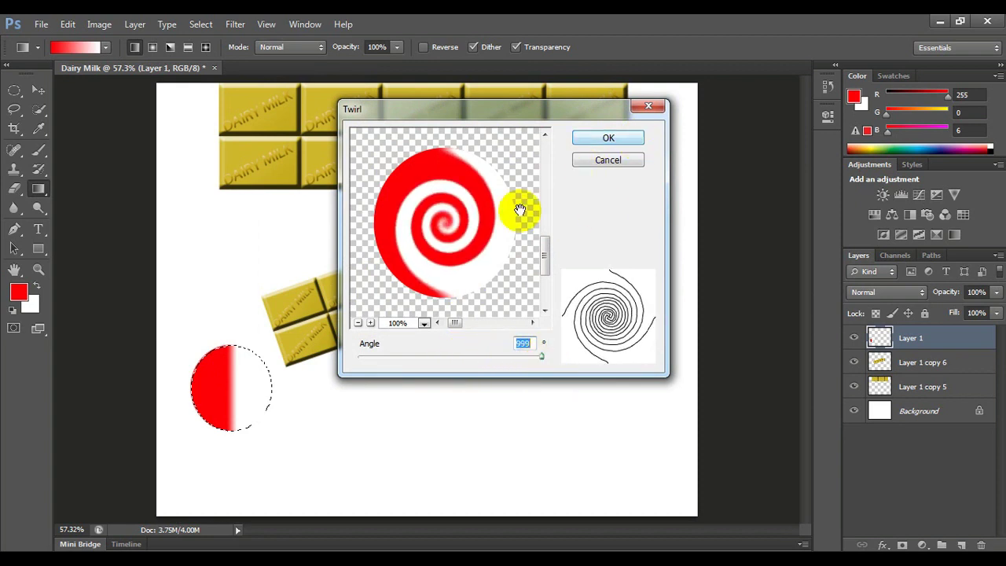
click(609, 139)
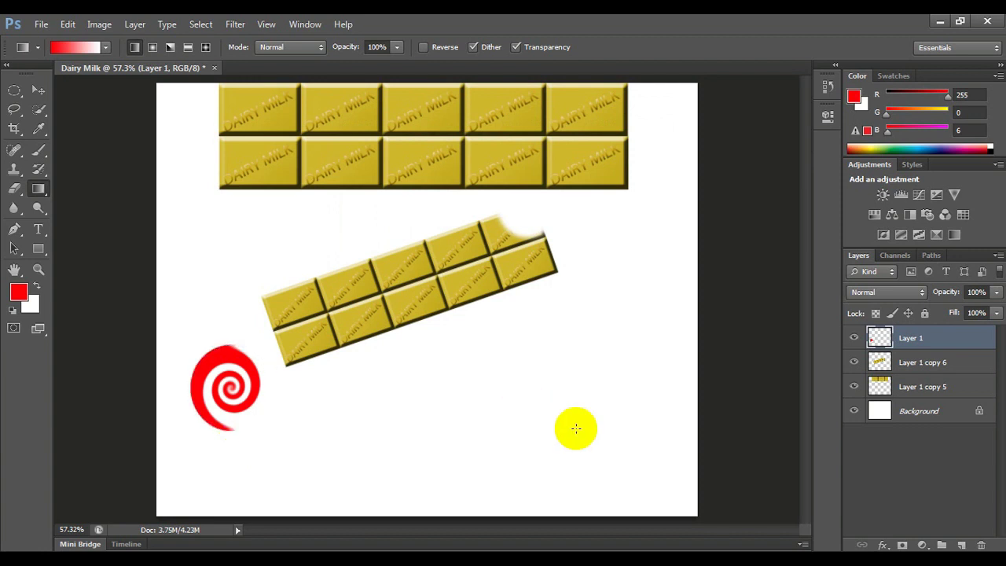
click(964, 545)
drag(910, 338, 909, 364)
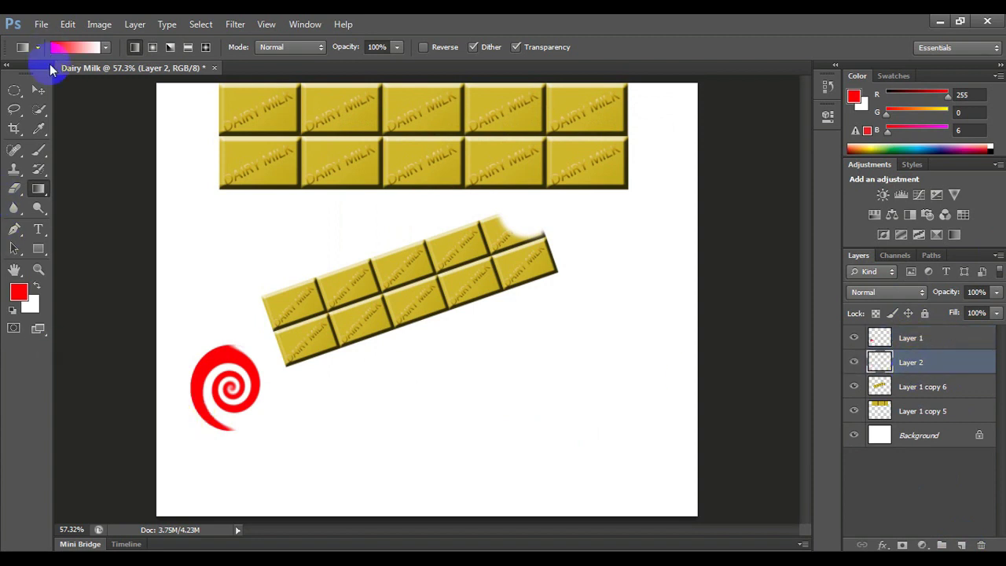
Draw a thin rectangle path below the spiral and load it as a selection
click(39, 250)
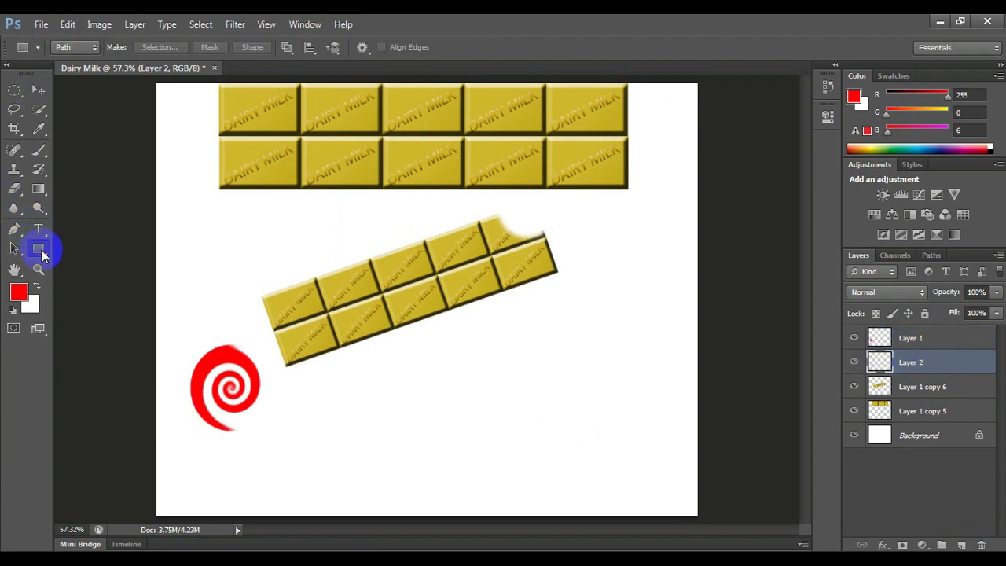
right_click(41, 250)
click(80, 246)
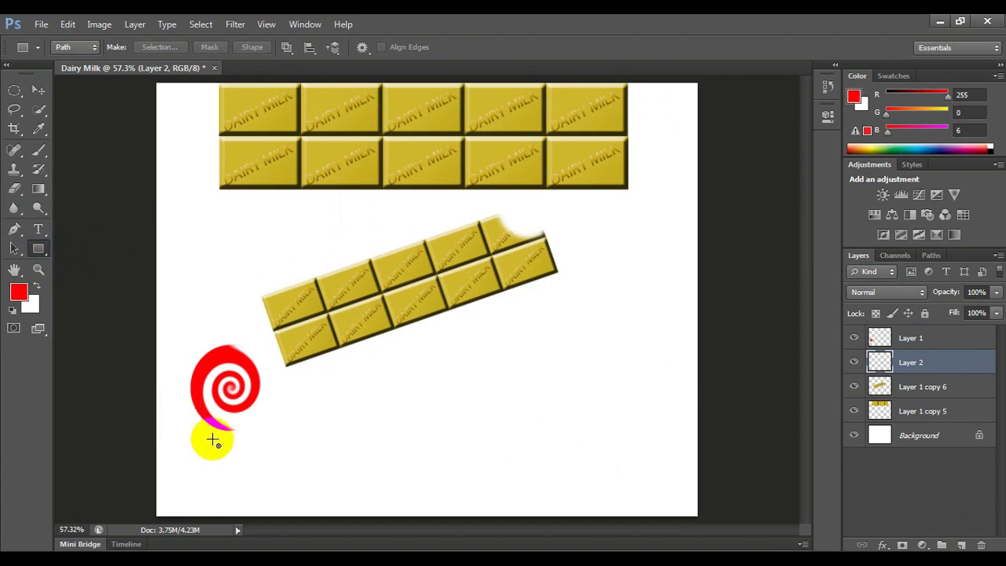
drag(226, 432, 234, 500)
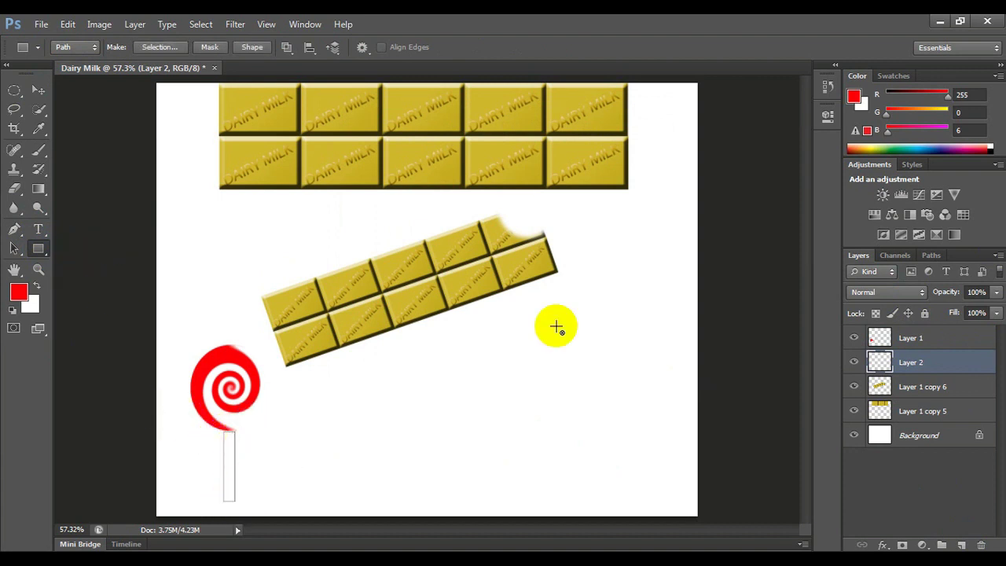
key(ctrl+Return)
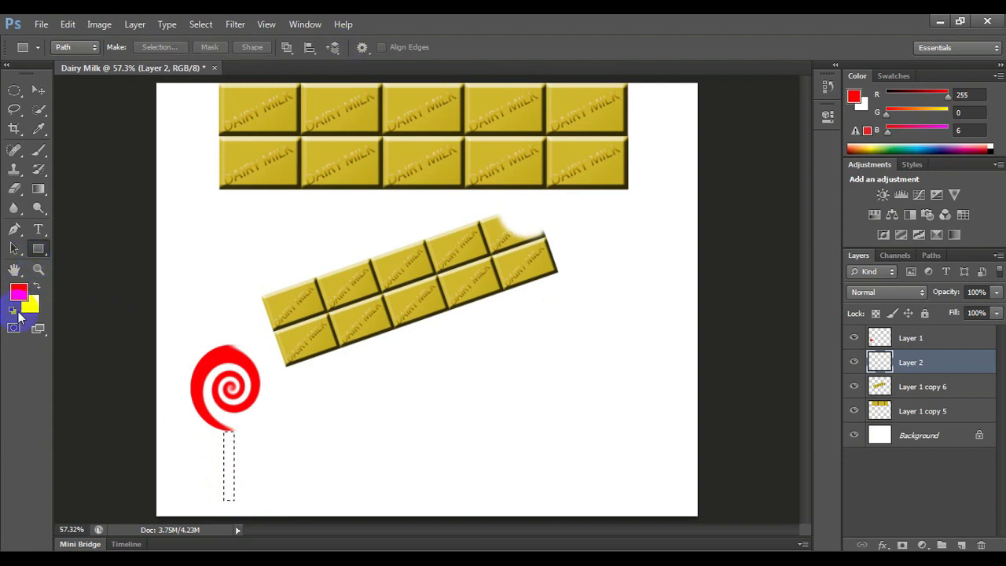
Fill the stick selection with a black-to-white gradient, then deselect
click(13, 310)
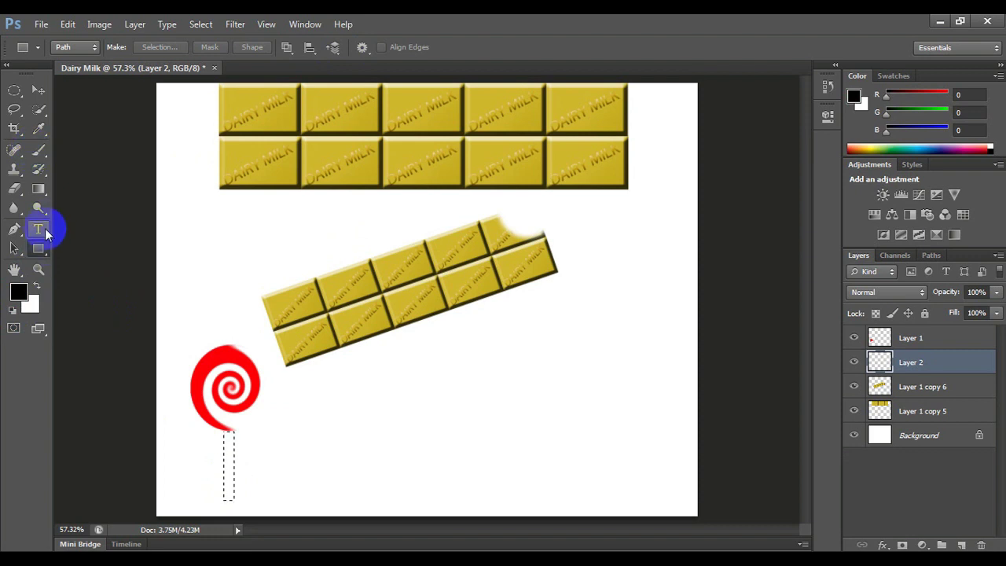
click(39, 190)
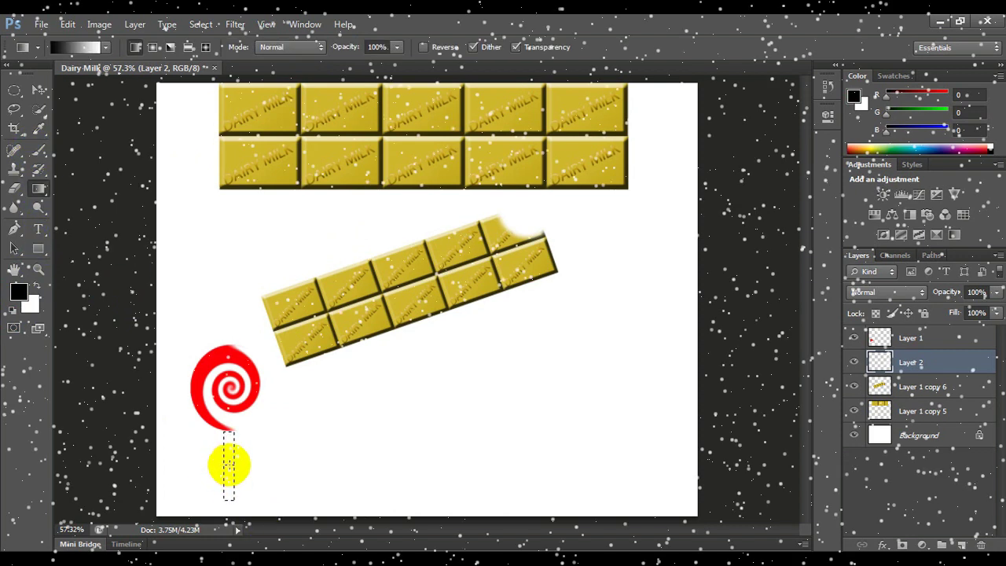
drag(228, 465, 230, 464)
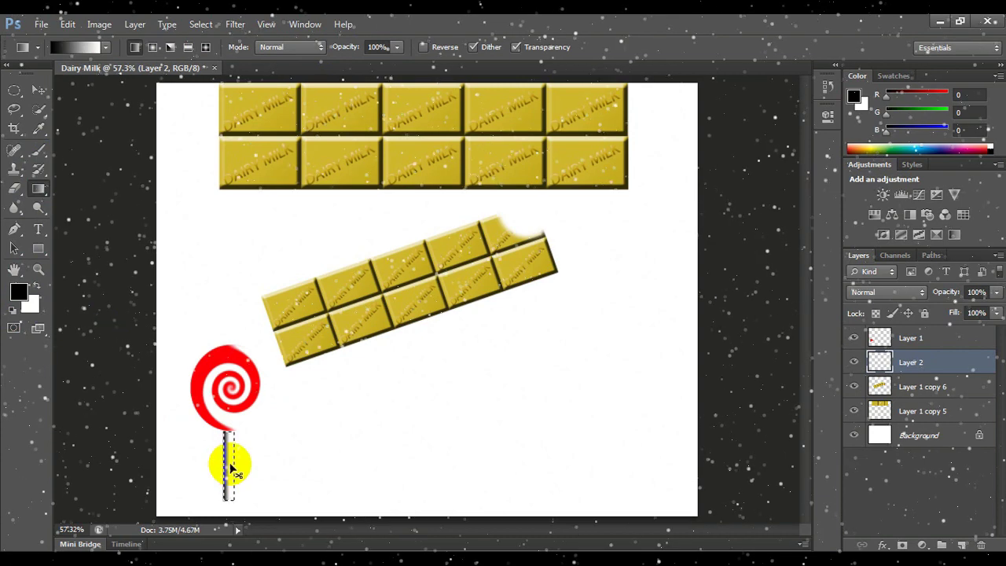
key(ctrl+d)
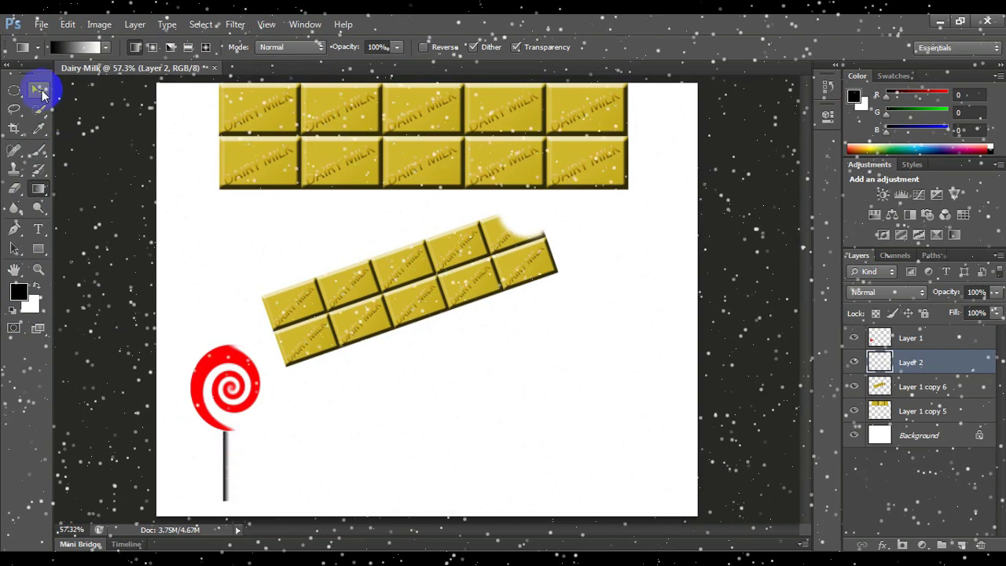
click(39, 90)
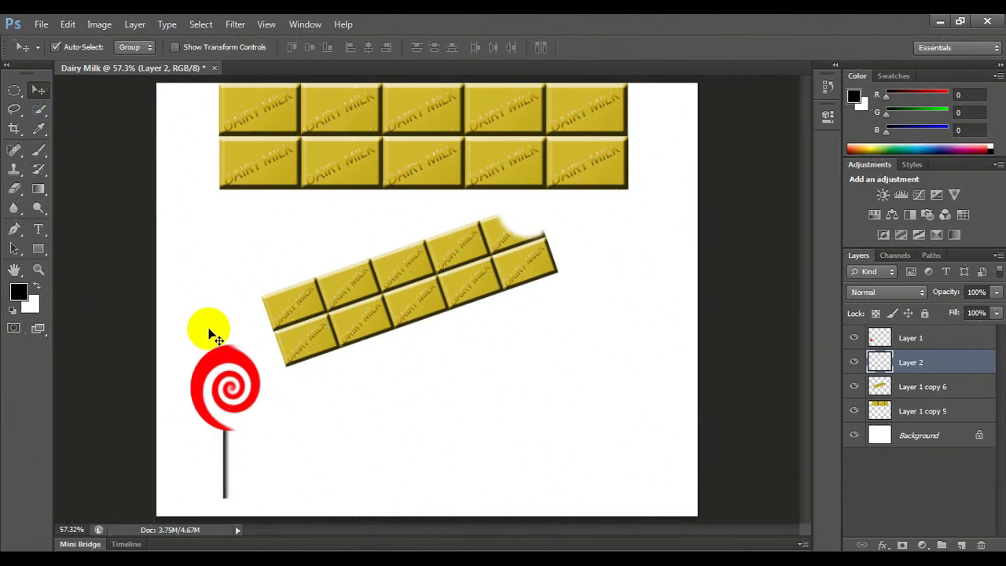
Nudge the red spiral head right and place a swirl lollipop head down to the right
drag(213, 335, 241, 382)
click(237, 380)
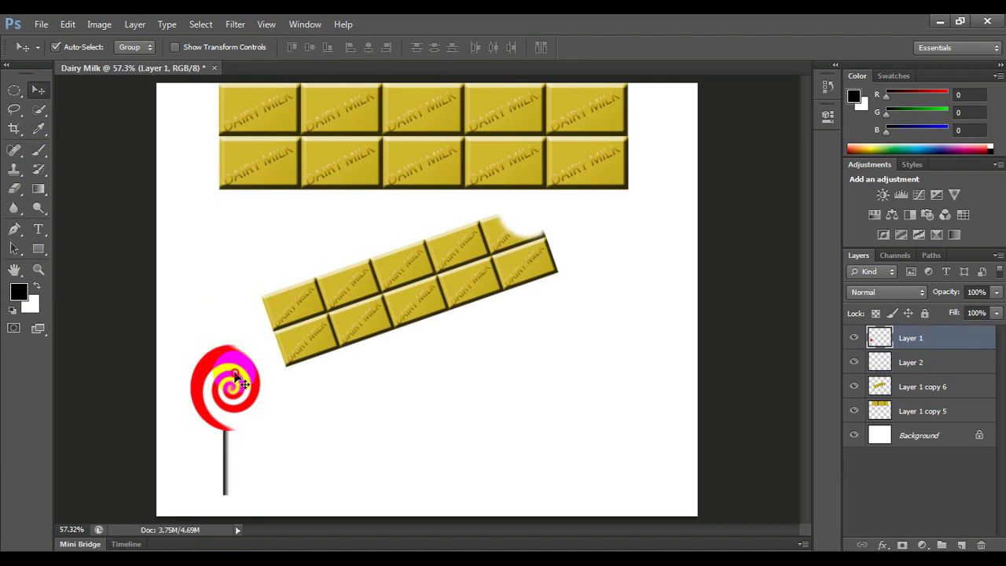
drag(234, 372, 237, 374)
mouse_move(336, 318)
mouse_down()
mouse_move(407, 345)
mouse_move(572, 366)
mouse_up()
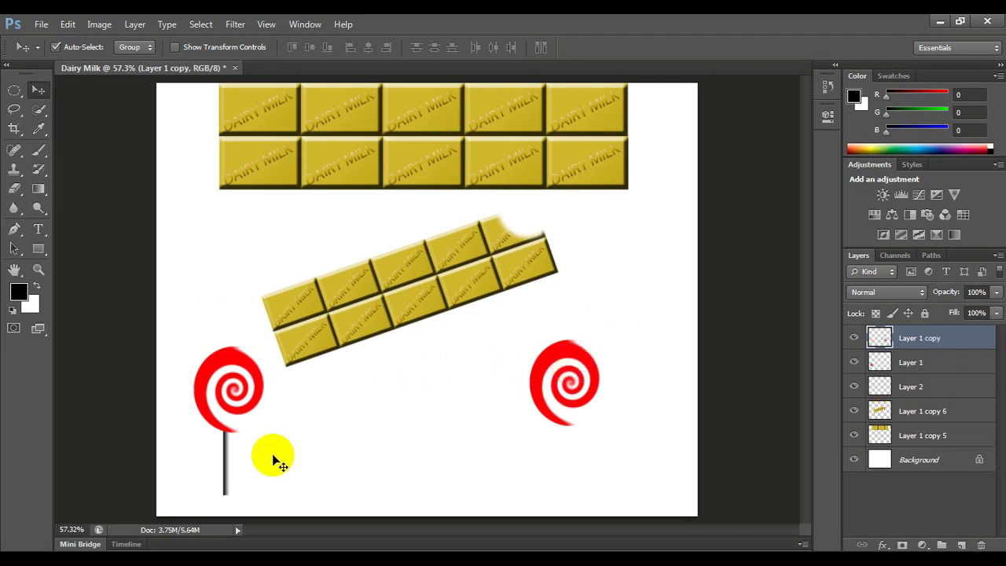
Copy the stick under the right lollipop and nudge the left stick right under its head
click(227, 463)
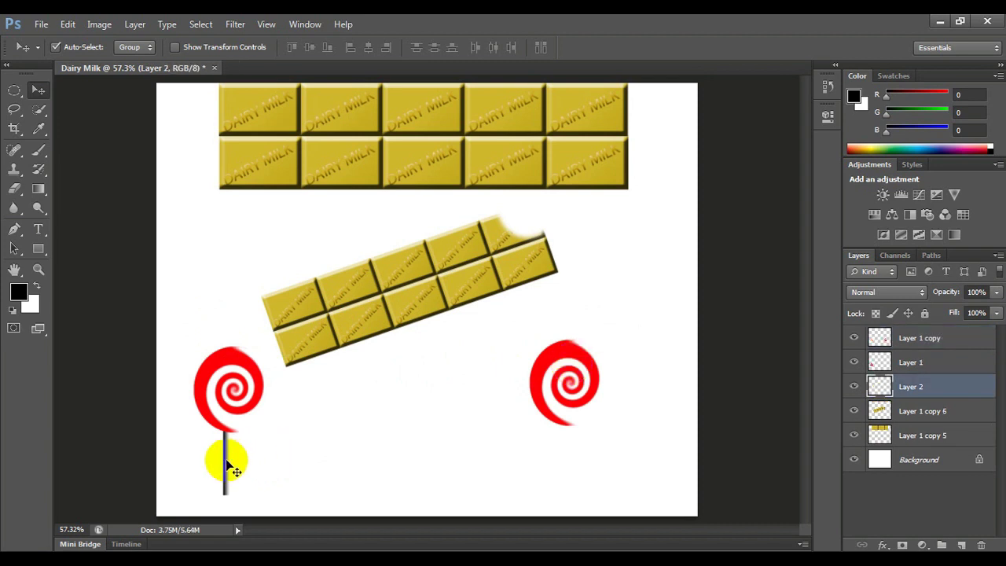
drag(226, 462, 264, 492)
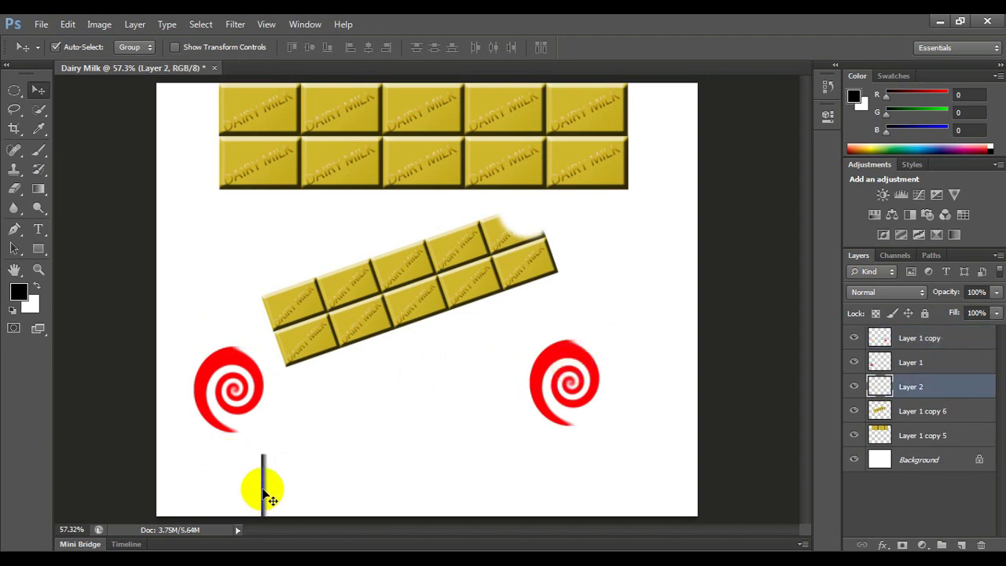
key(ctrl+z)
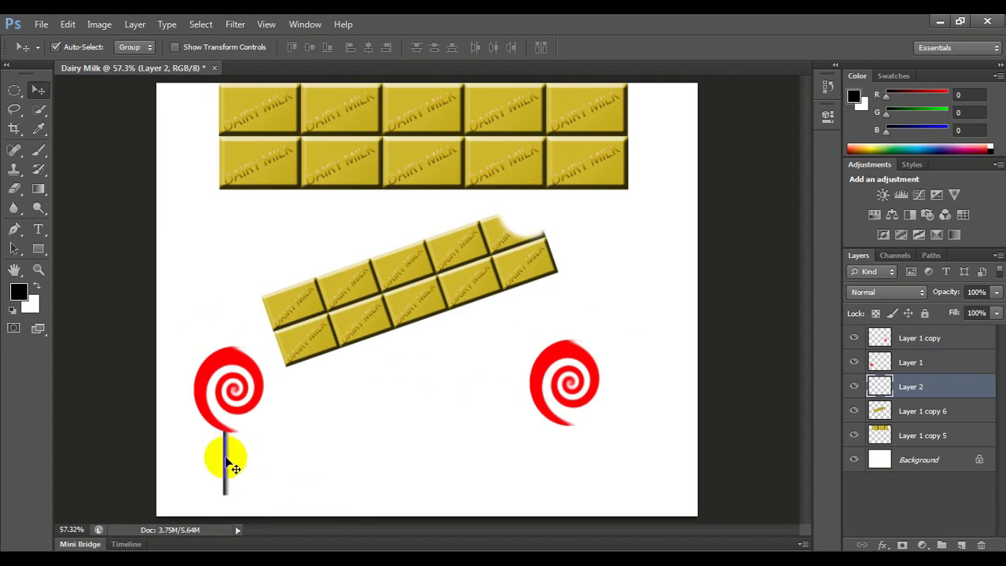
drag(226, 461, 572, 450)
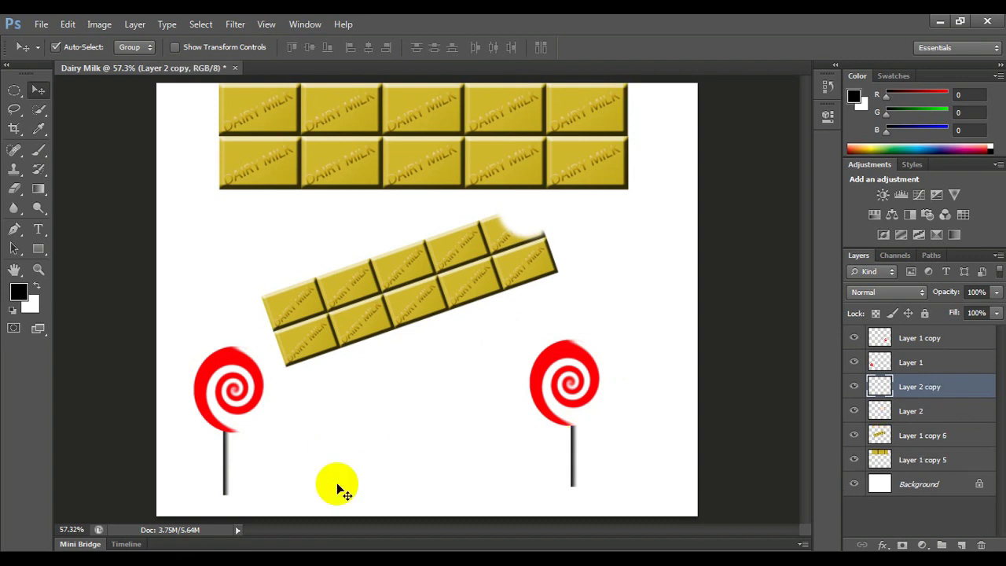
click(226, 465)
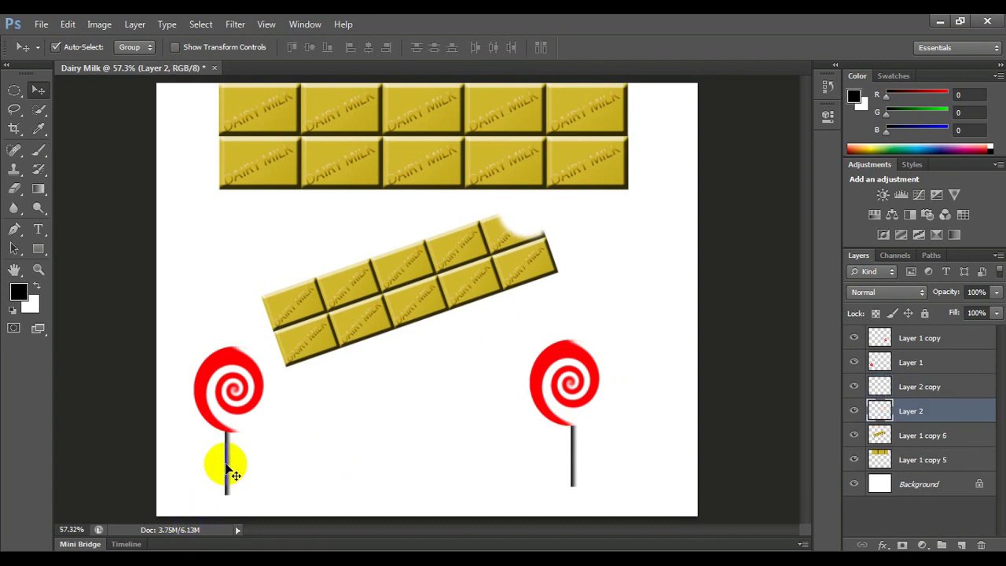
key(Right)
key(Right)
key(Right)
key(Right)
key(Right)
key(Right)
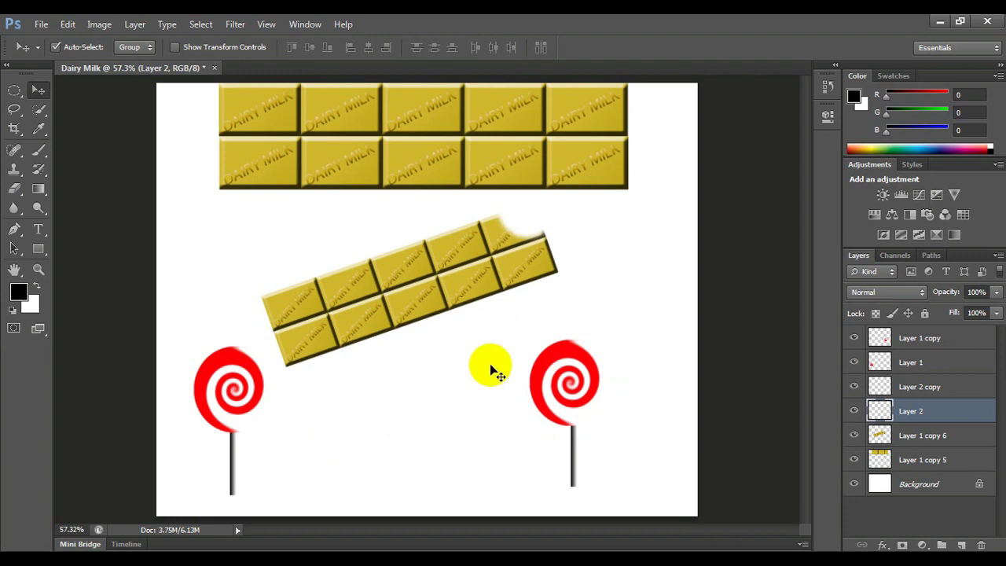
Load the right lollipop head on Layer 1 copy as a selection
click(574, 393)
click(880, 338)
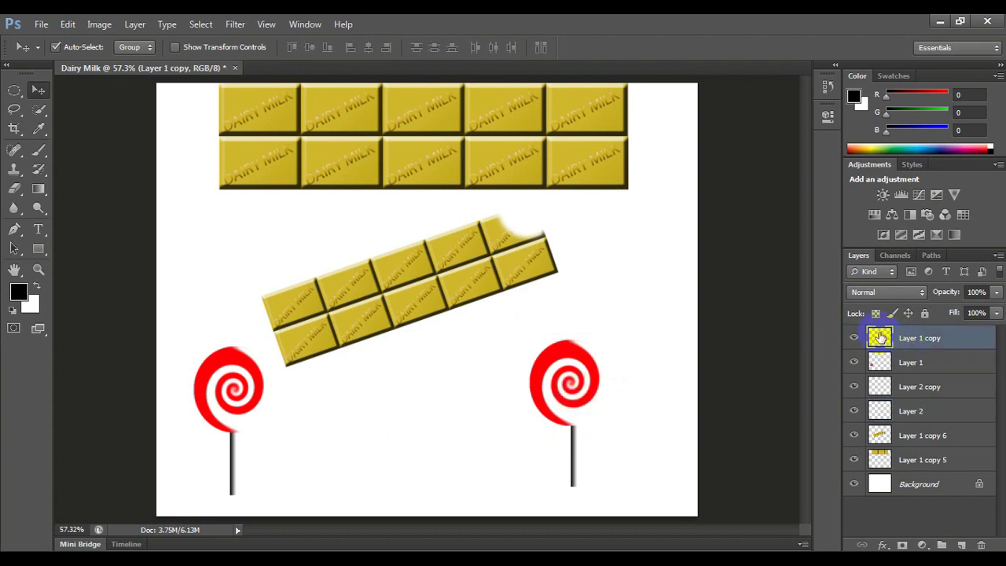
ctrl+click(880, 337)
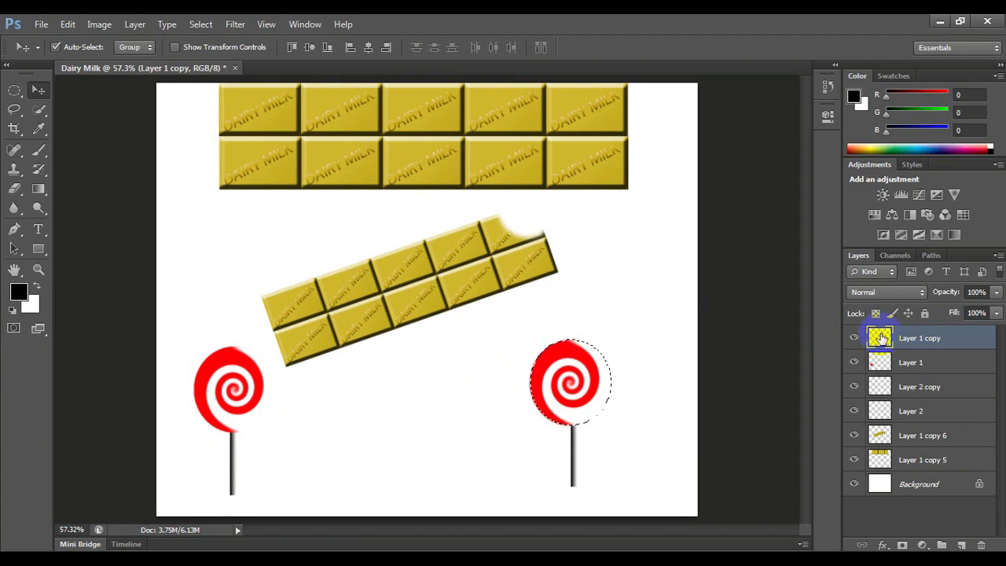
click(932, 340)
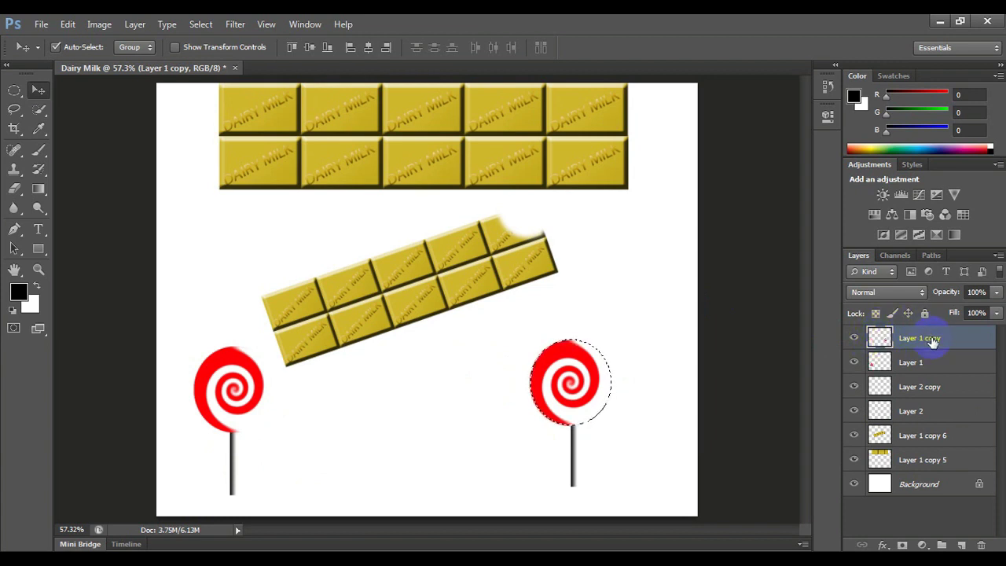
click(877, 338)
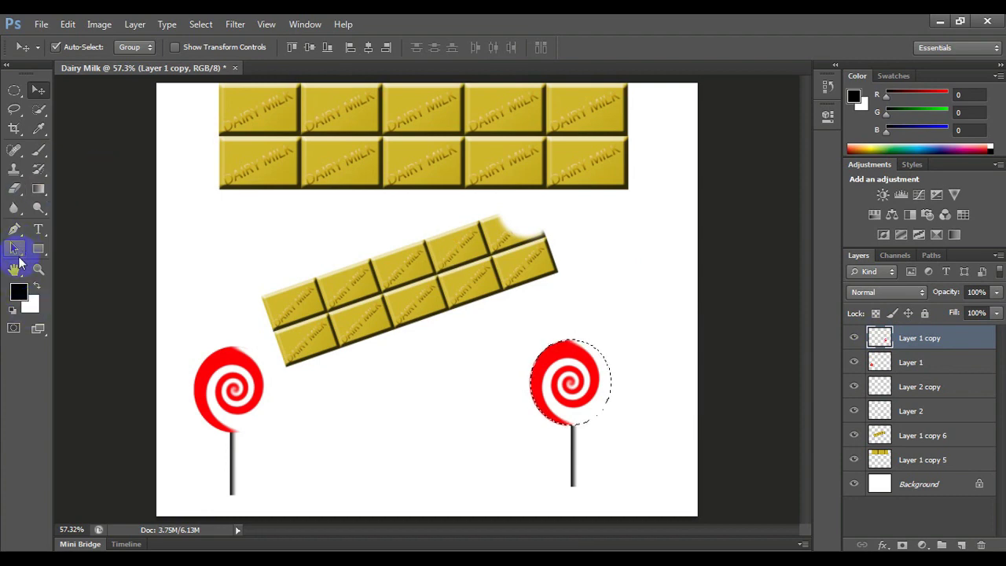
Fill the right head with a pure blue-to-white gradient
click(18, 291)
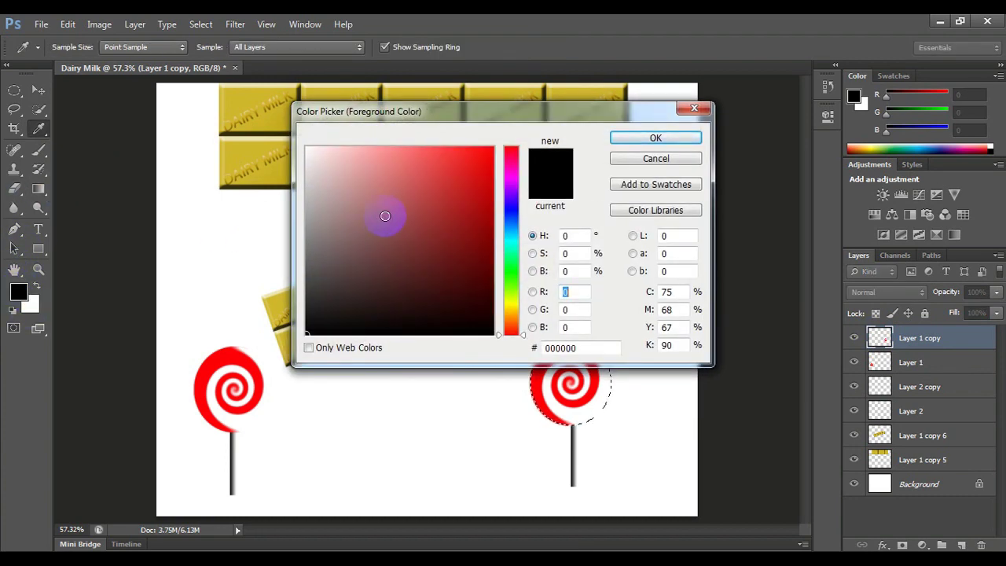
click(510, 210)
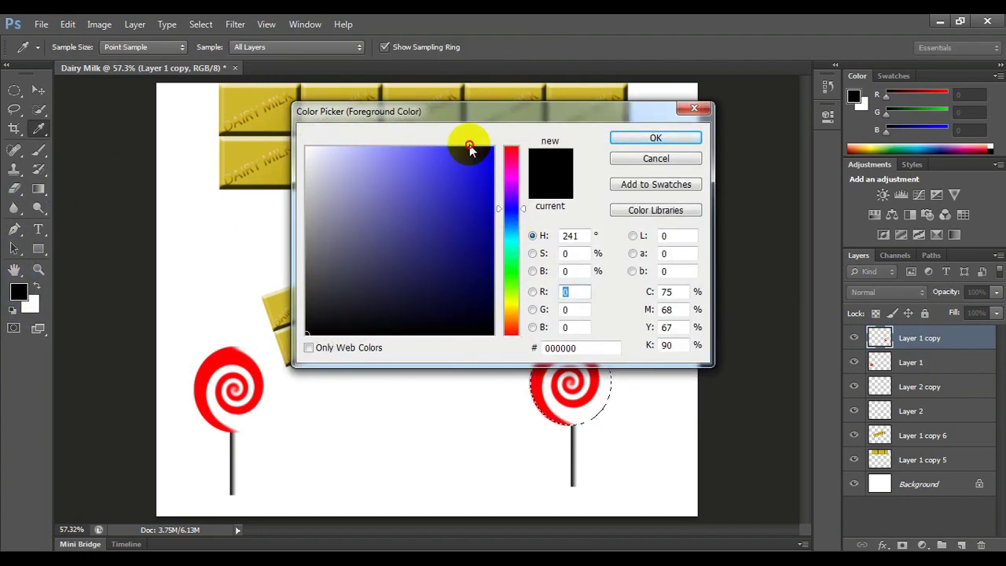
drag(469, 149, 513, 140)
click(656, 138)
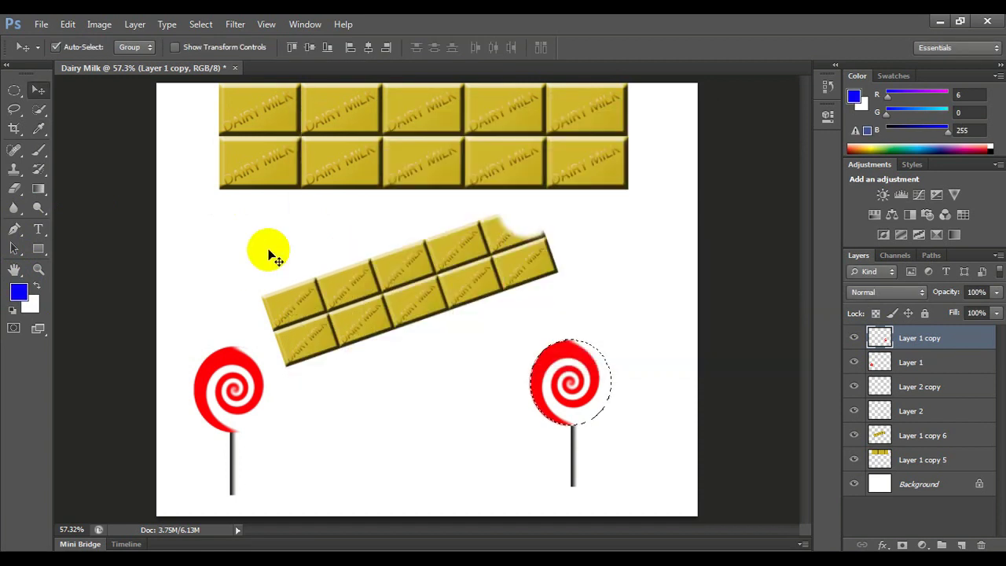
click(39, 189)
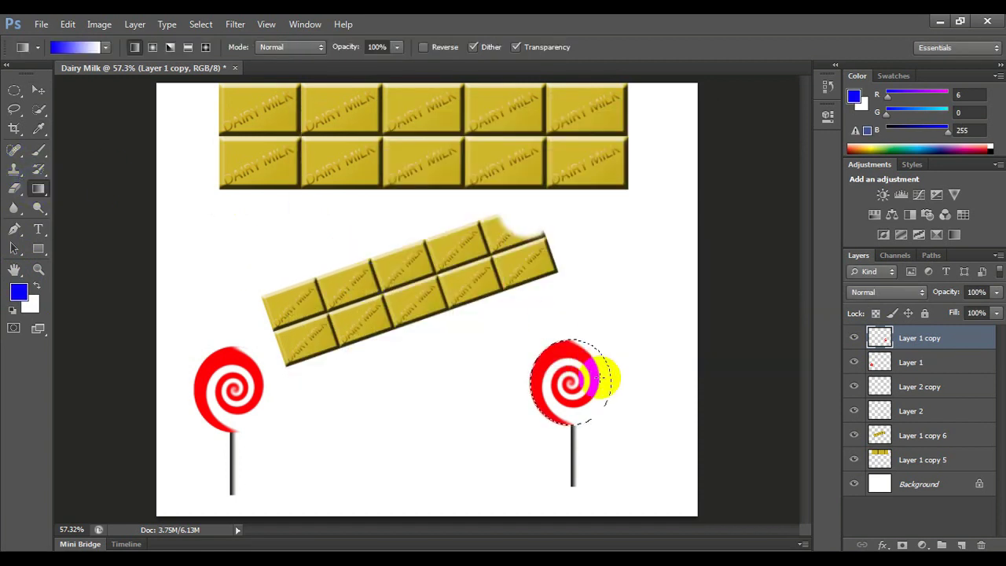
drag(539, 383, 568, 385)
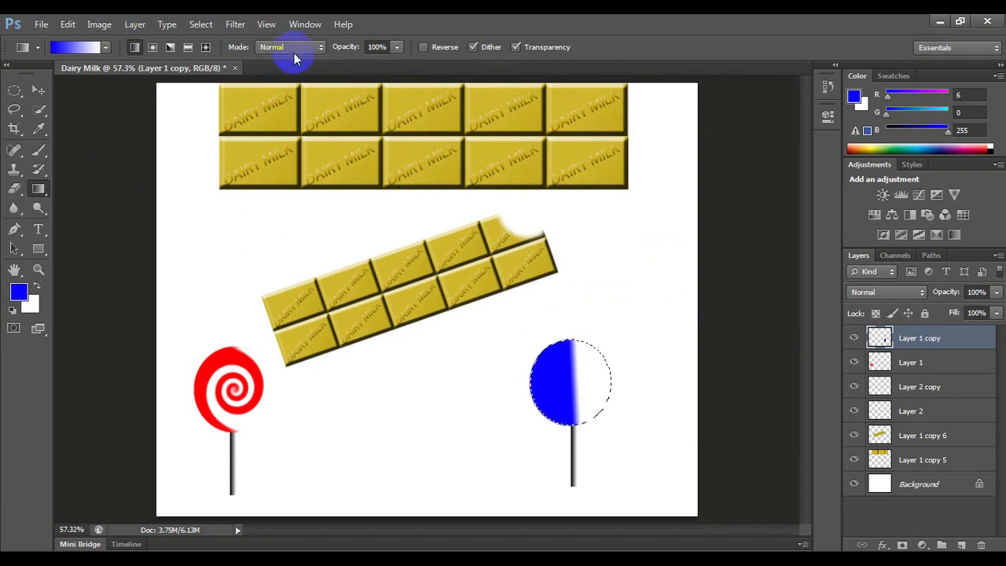
Apply the Twirl filter to the blue lollipop head
click(243, 28)
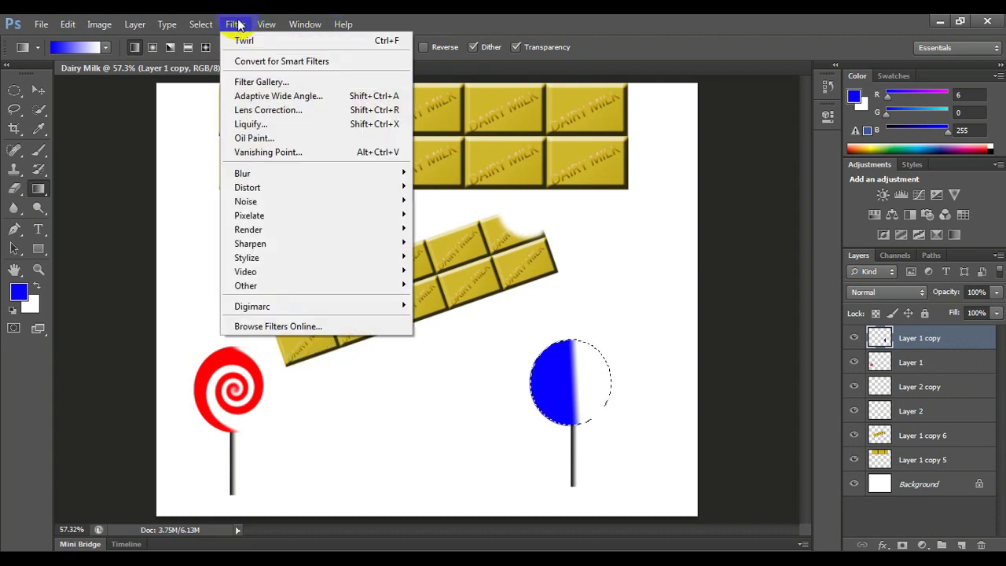
click(333, 42)
click(432, 110)
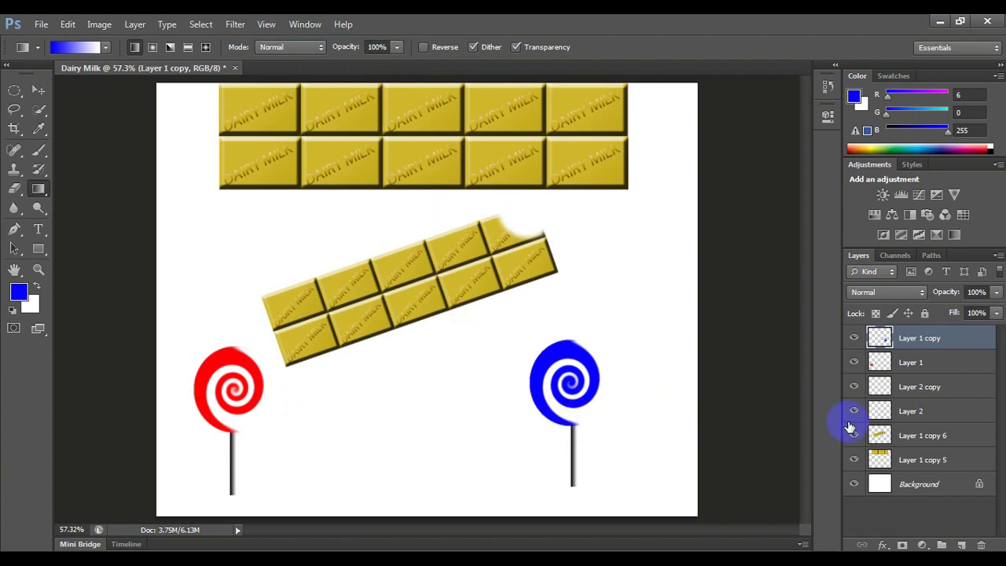
Add Layer 3 just above Background and fill it with solid black
click(939, 484)
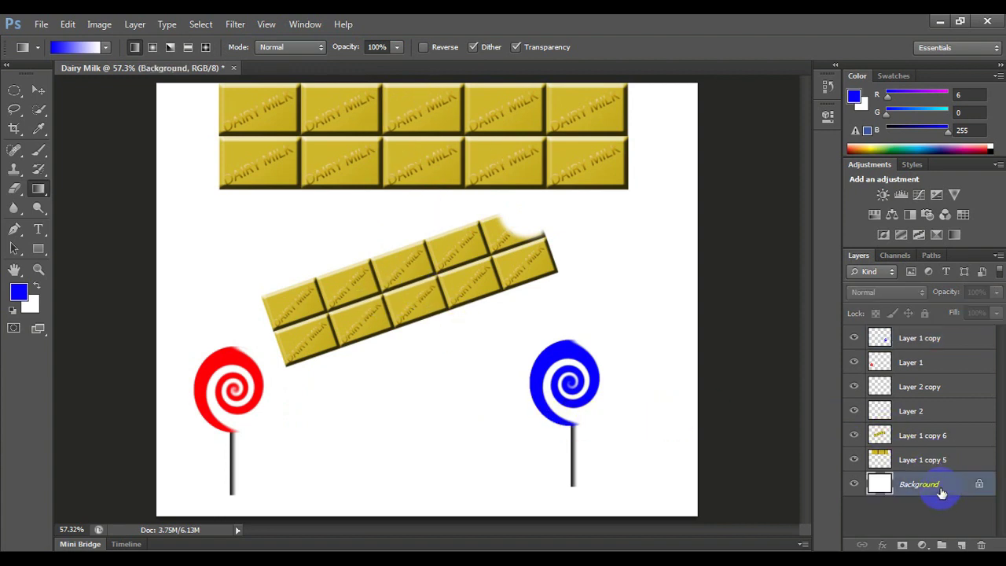
click(961, 543)
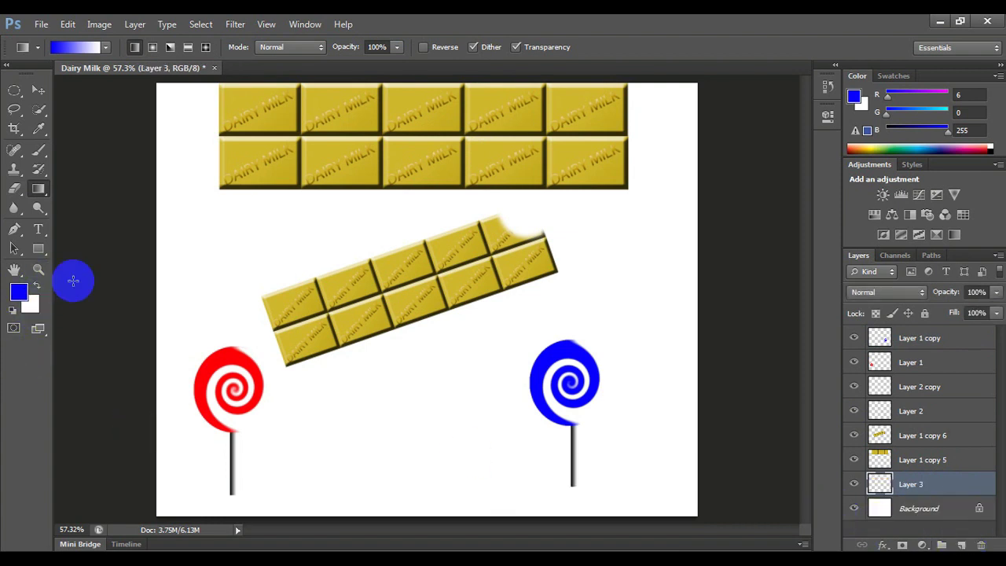
key(d)
key(alt+BackSpace)
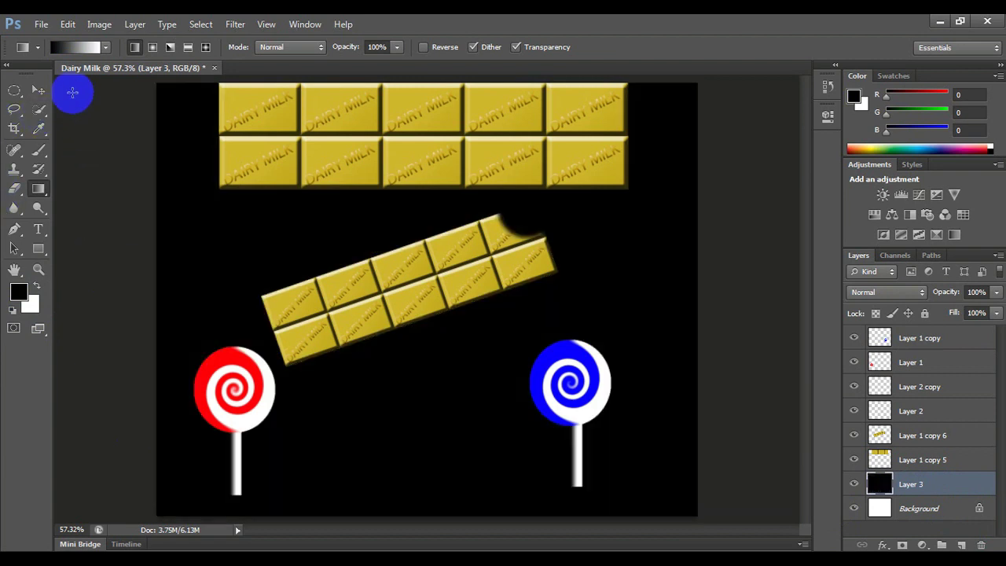
click(39, 91)
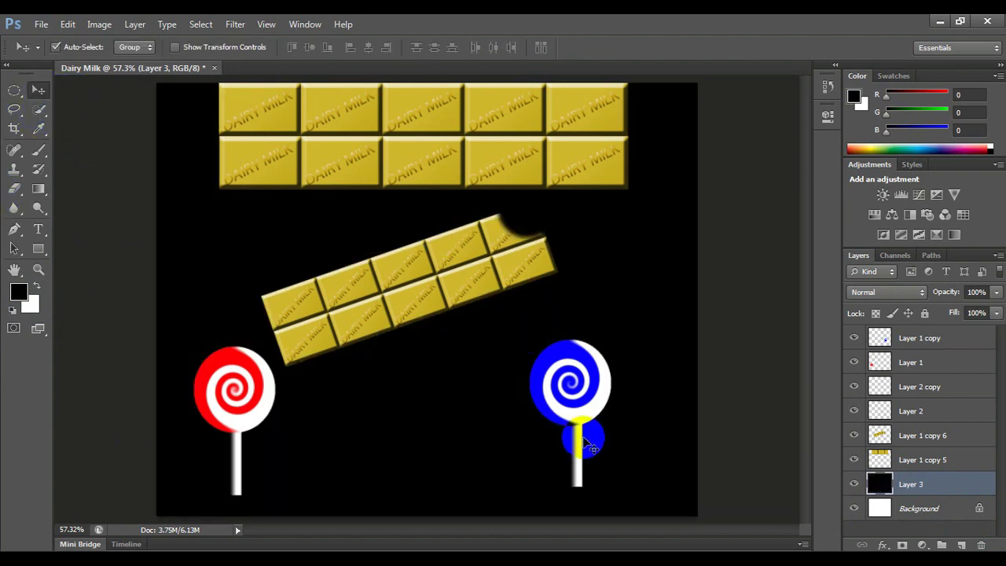
Drag the blue head, its stick, and the left lollipop's stick to new spots near the bottom
drag(586, 453, 630, 468)
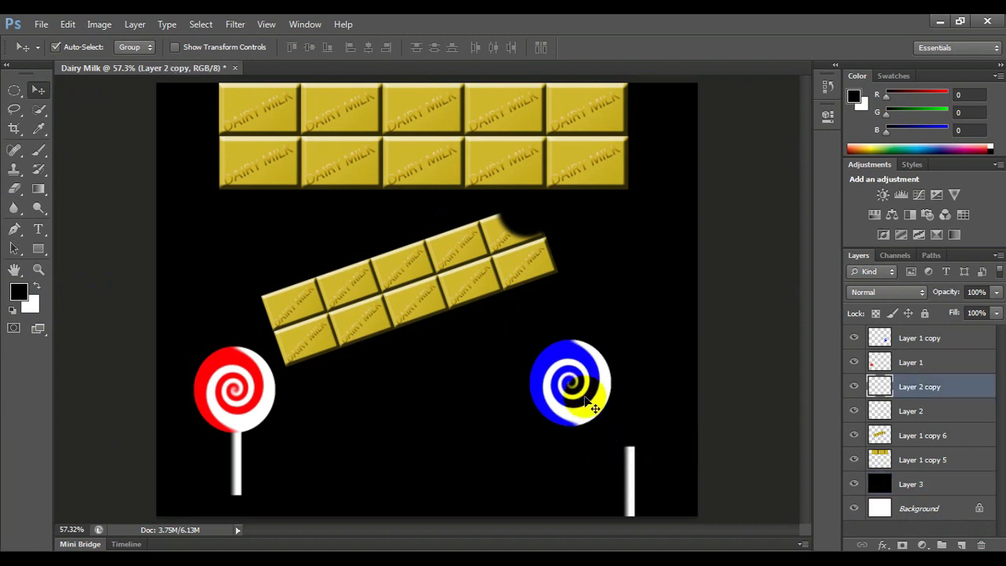
drag(577, 392, 620, 413)
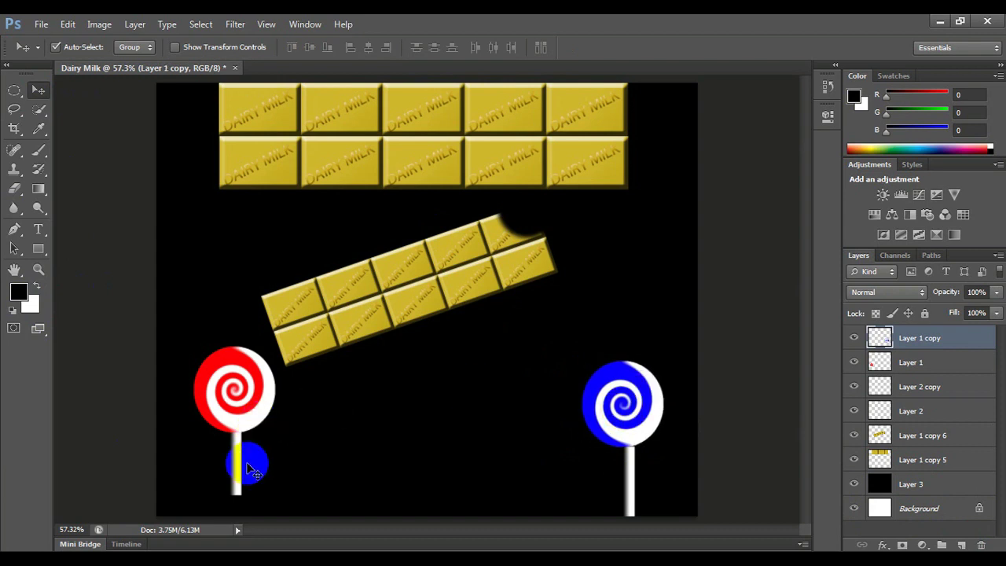
mouse_move(620, 413)
mouse_down()
mouse_move(250, 472)
mouse_move(236, 491)
mouse_up()
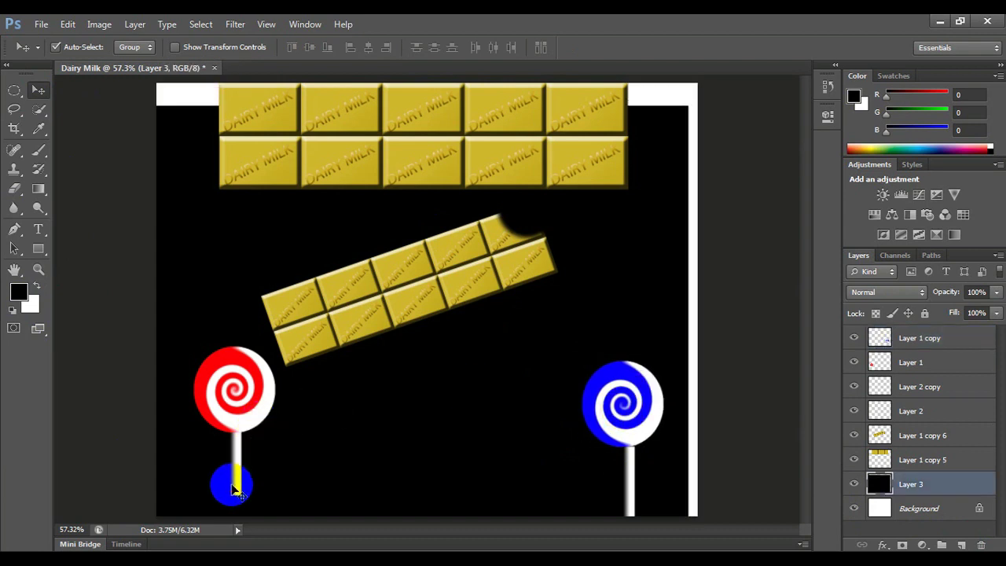
mouse_move(234, 488)
mouse_down()
mouse_move(224, 482)
mouse_move(227, 397)
mouse_move(448, 433)
mouse_move(571, 422)
mouse_move(526, 342)
mouse_move(550, 293)
mouse_up()
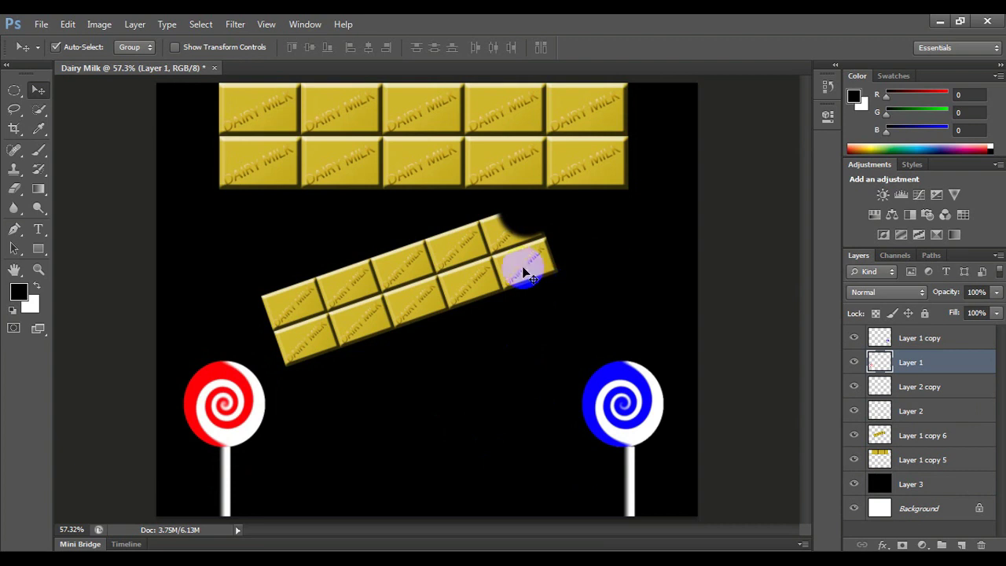
click(15, 89)
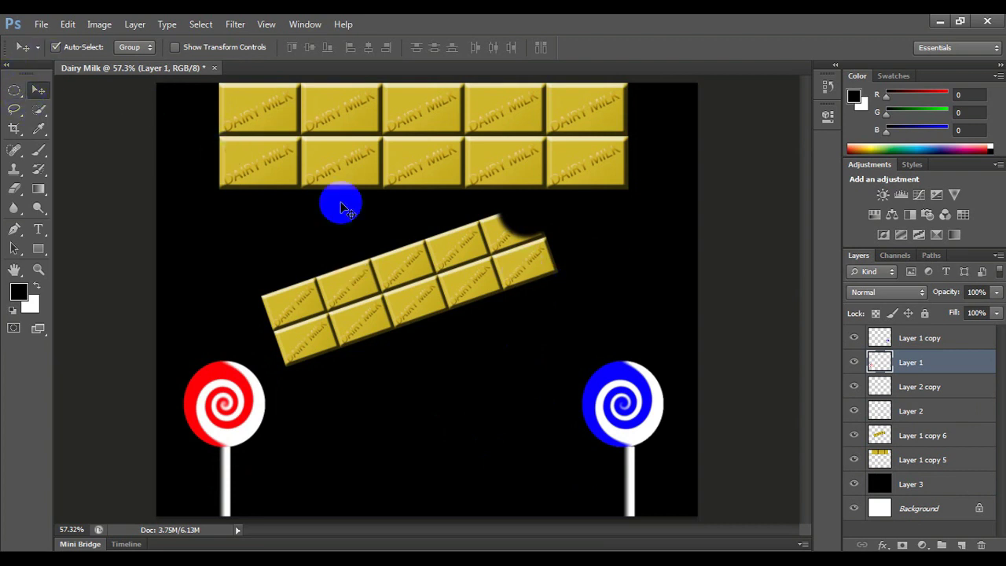